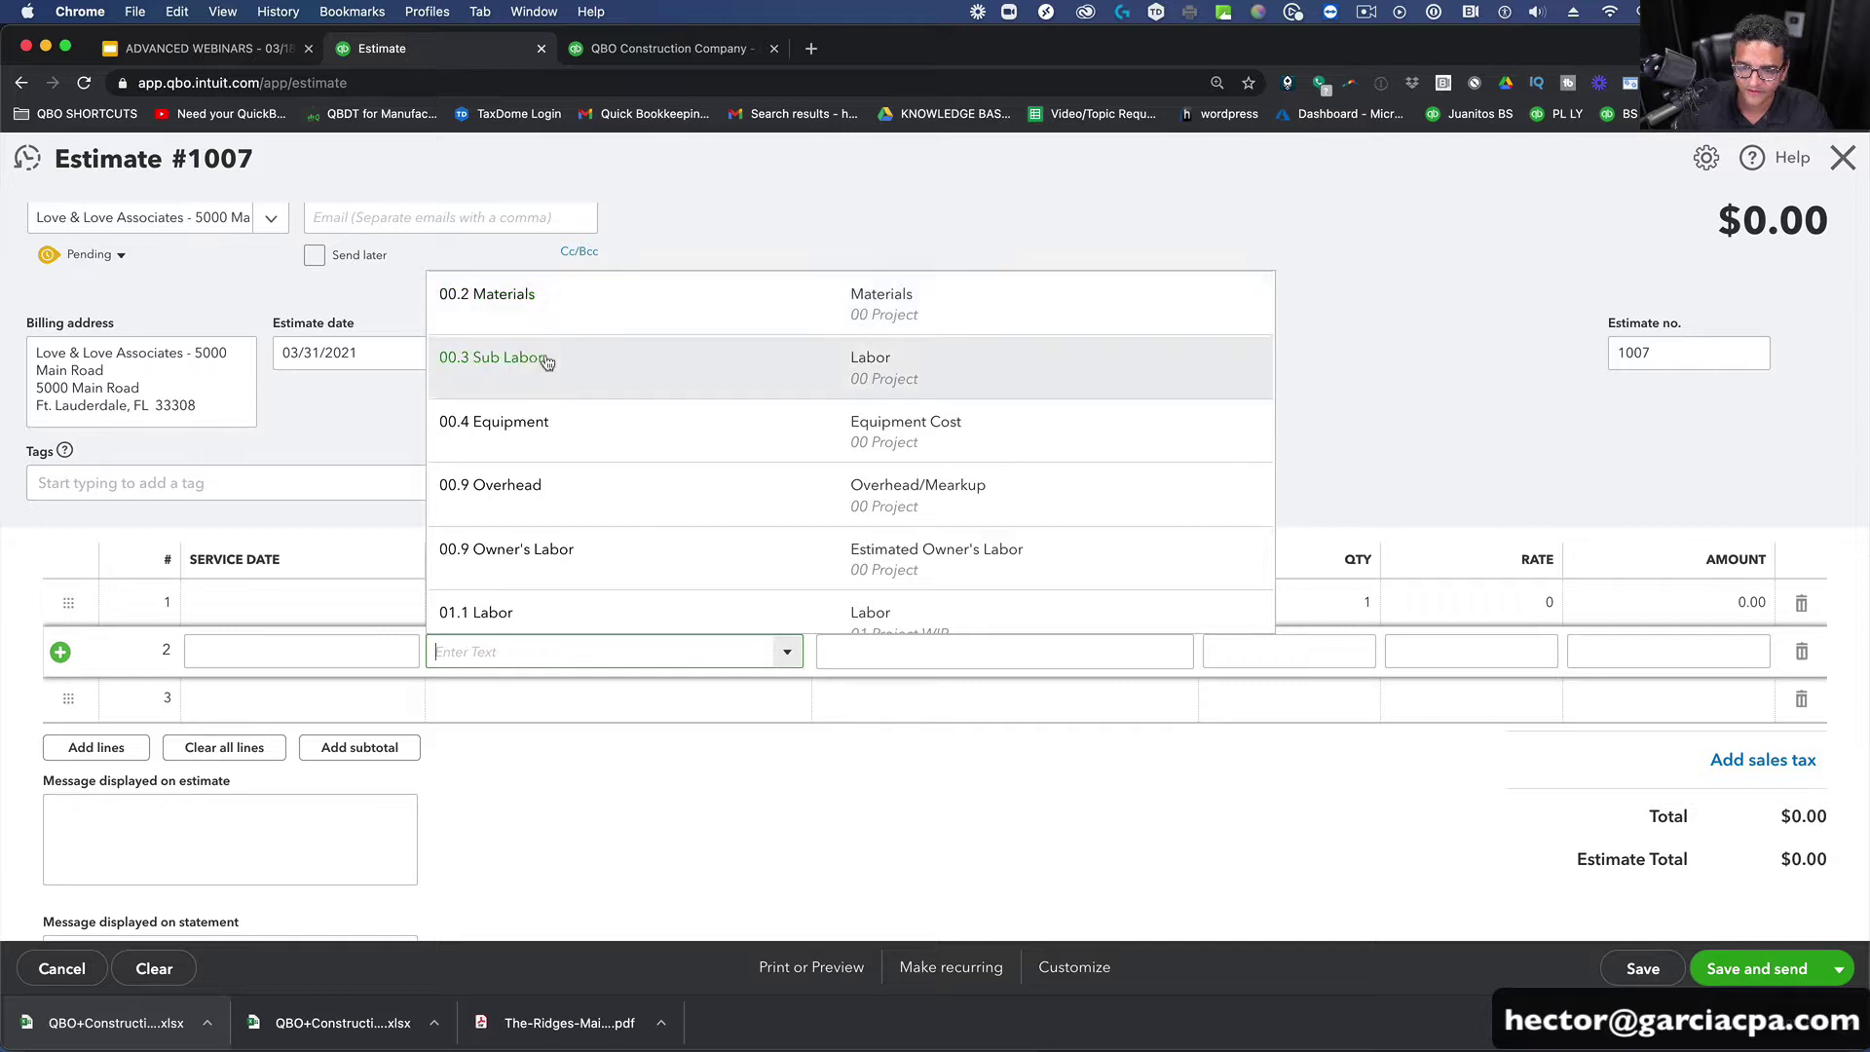
# Step: Add 00.3 Sub Labor as the second estimate line, with rates of 8,000 for Materials and 9,000 for Sub Labor
pyautogui.scroll(2, 526, 348)
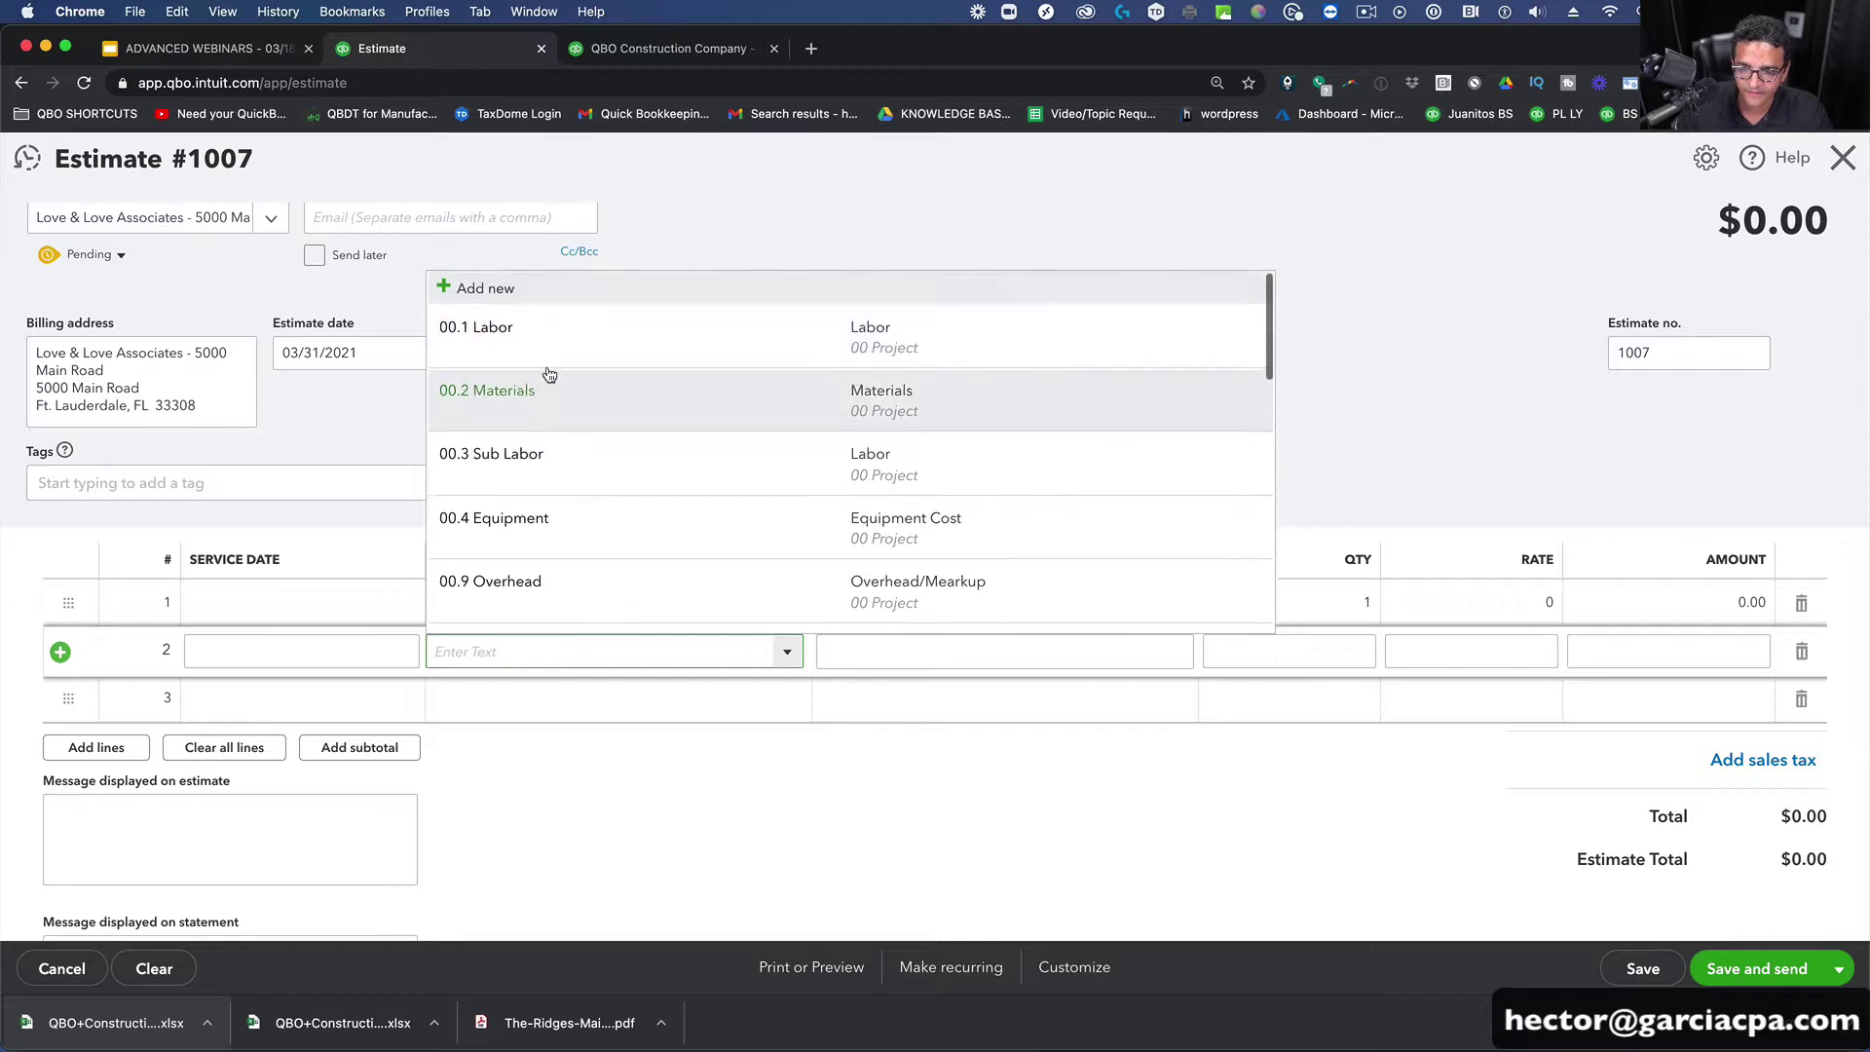
pyautogui.click(517, 465)
pyautogui.click(1501, 603)
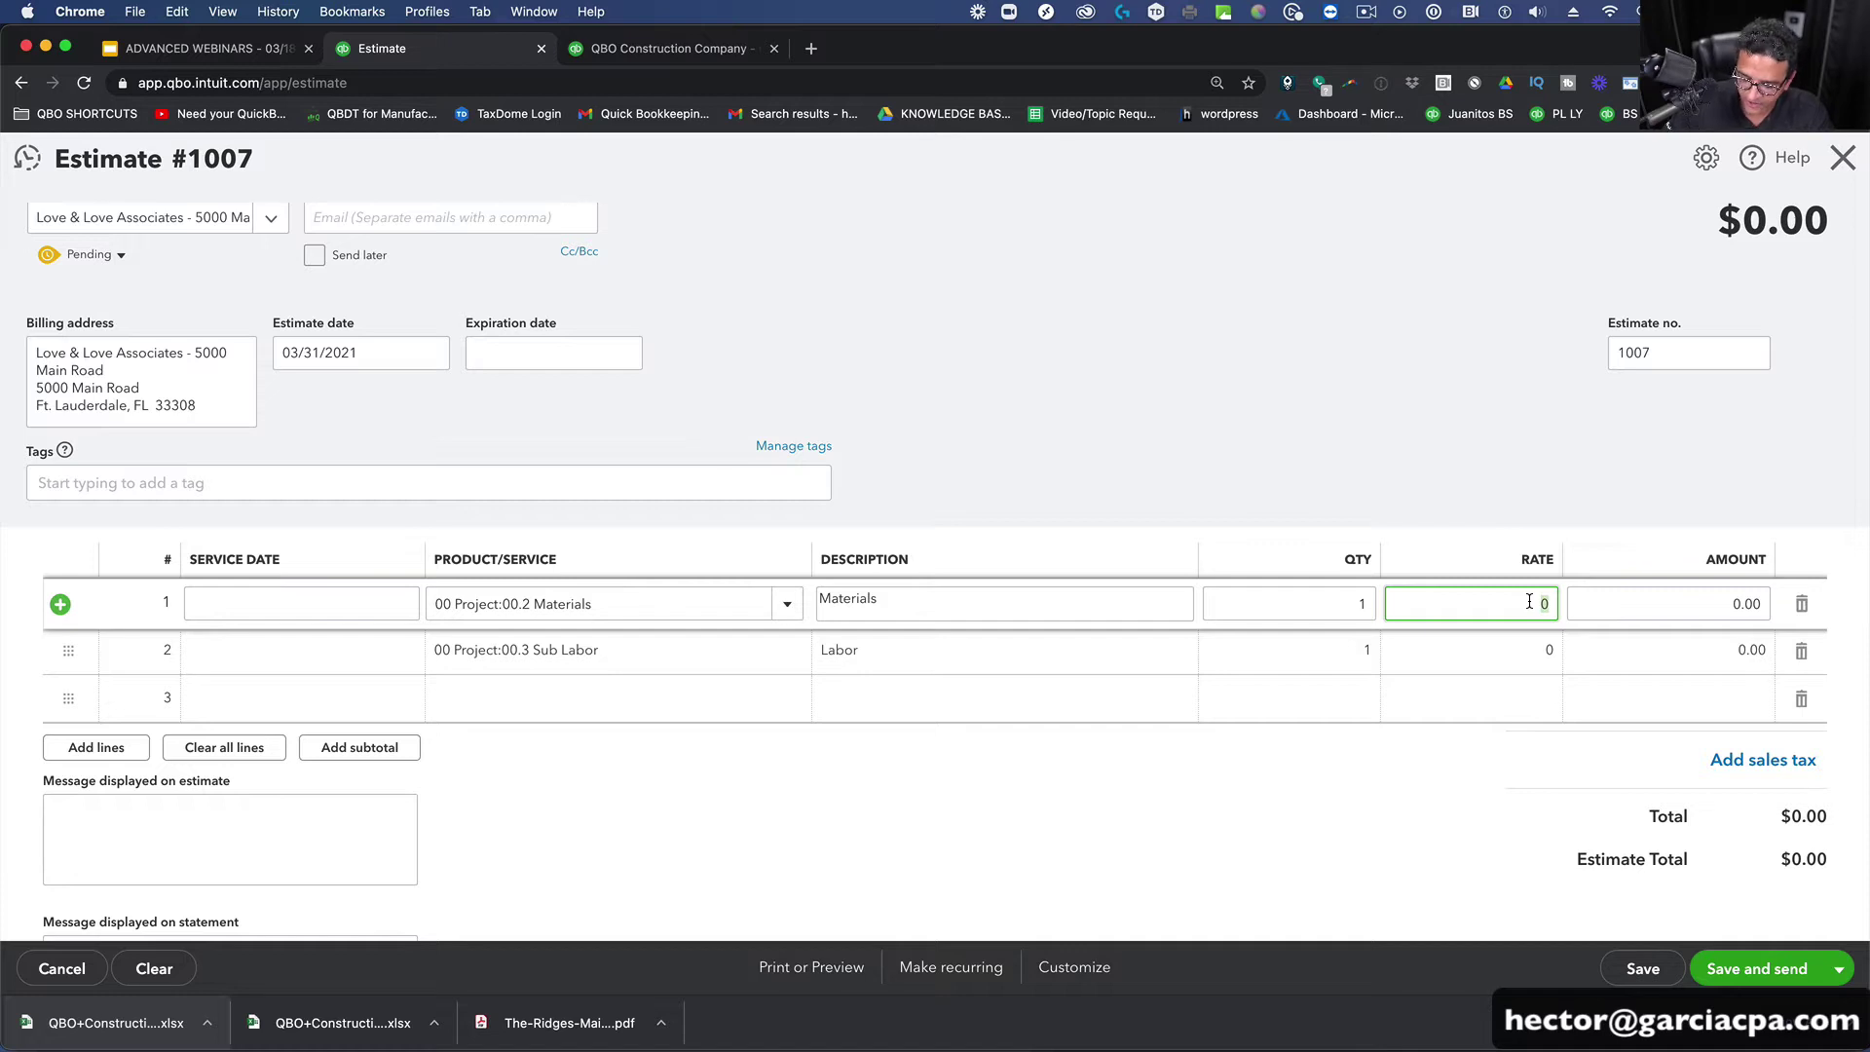
pyautogui.doubleClick(1508, 601)
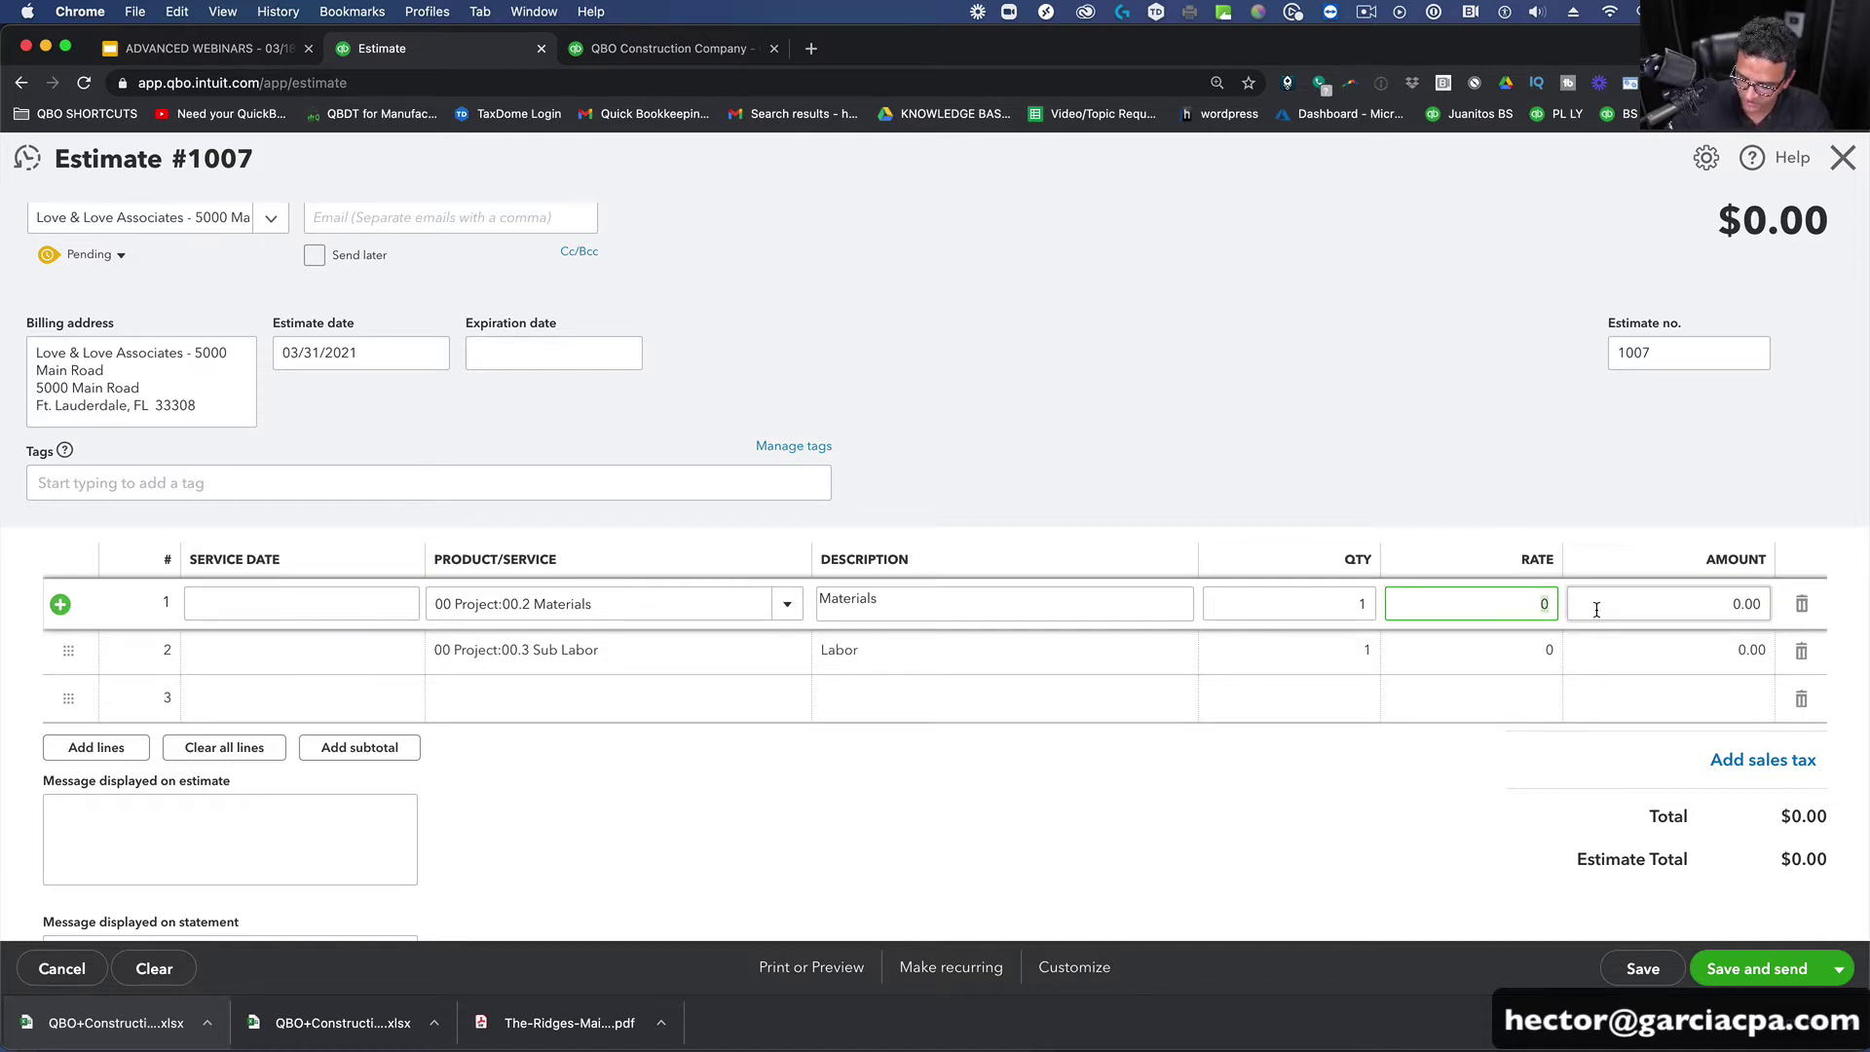
pyautogui.click(1535, 650)
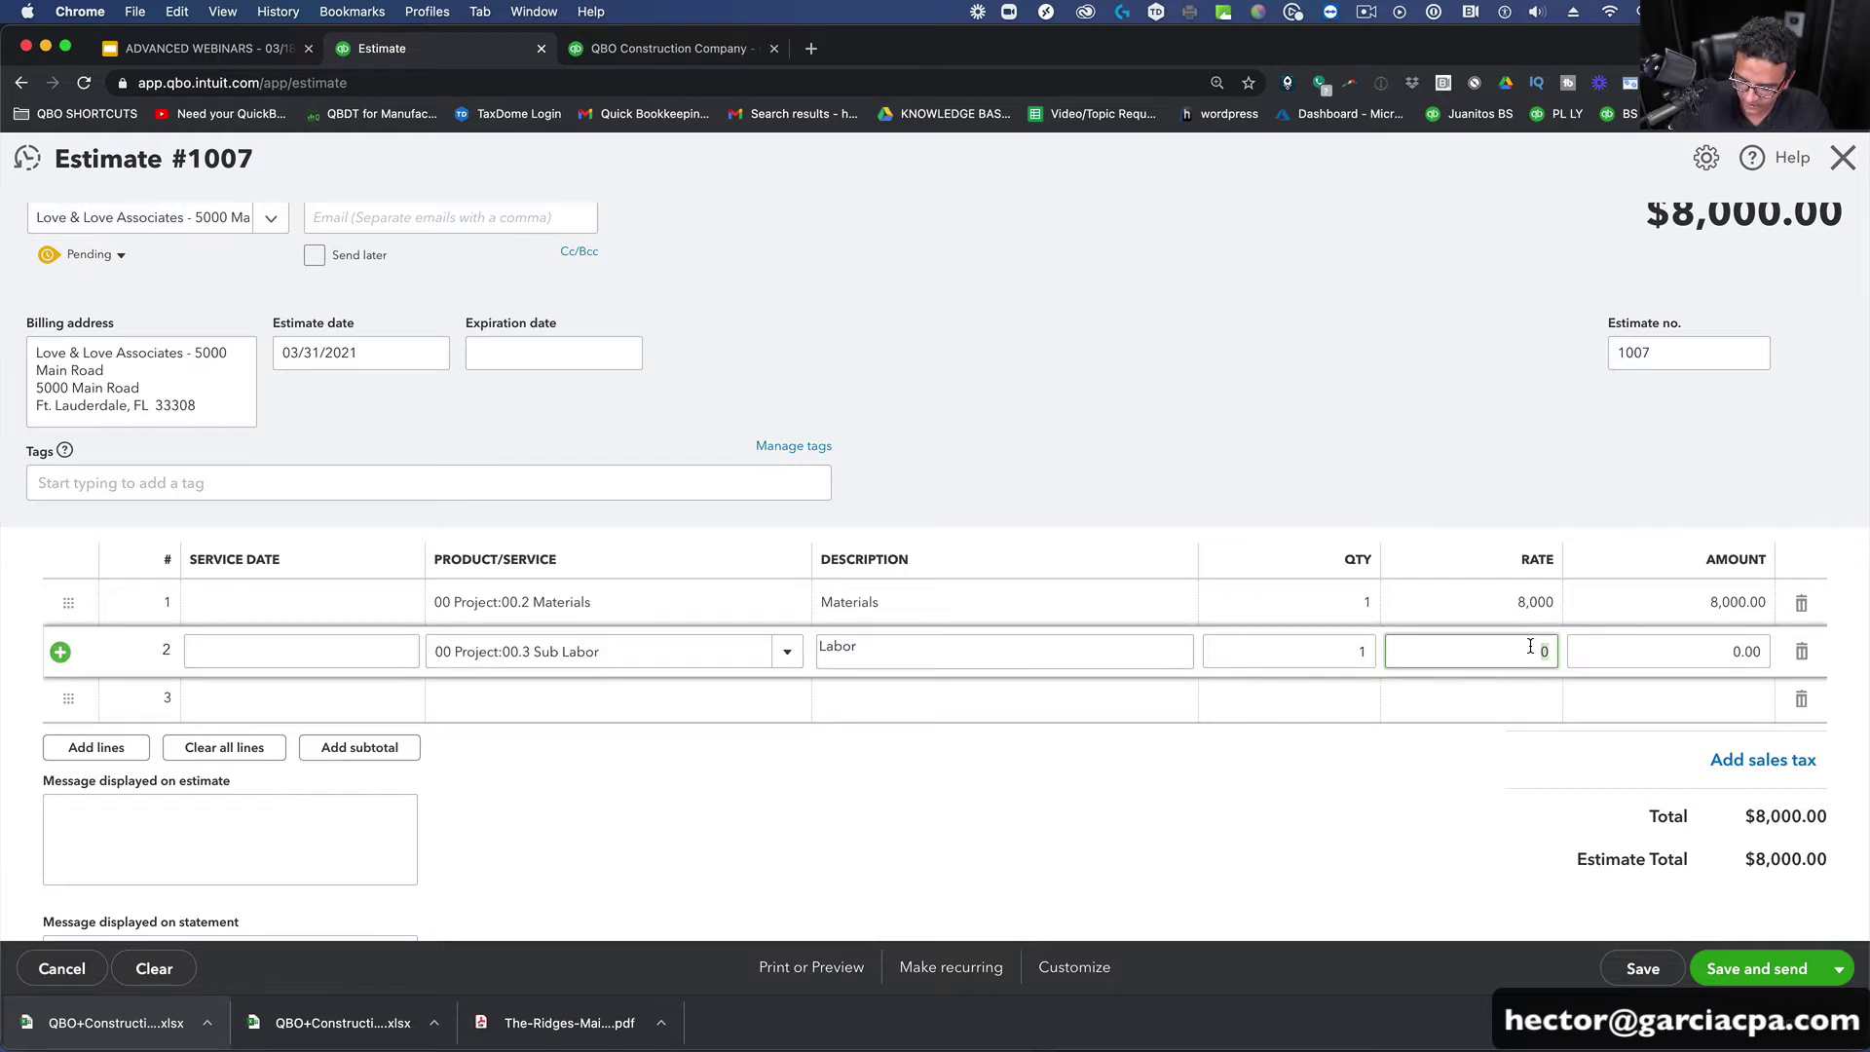
pyautogui.write('9,000')
# Step: Set the quantity of both the Materials and Sub Labor lines to 1.3 and save the estimate
pyautogui.click(1324, 596)
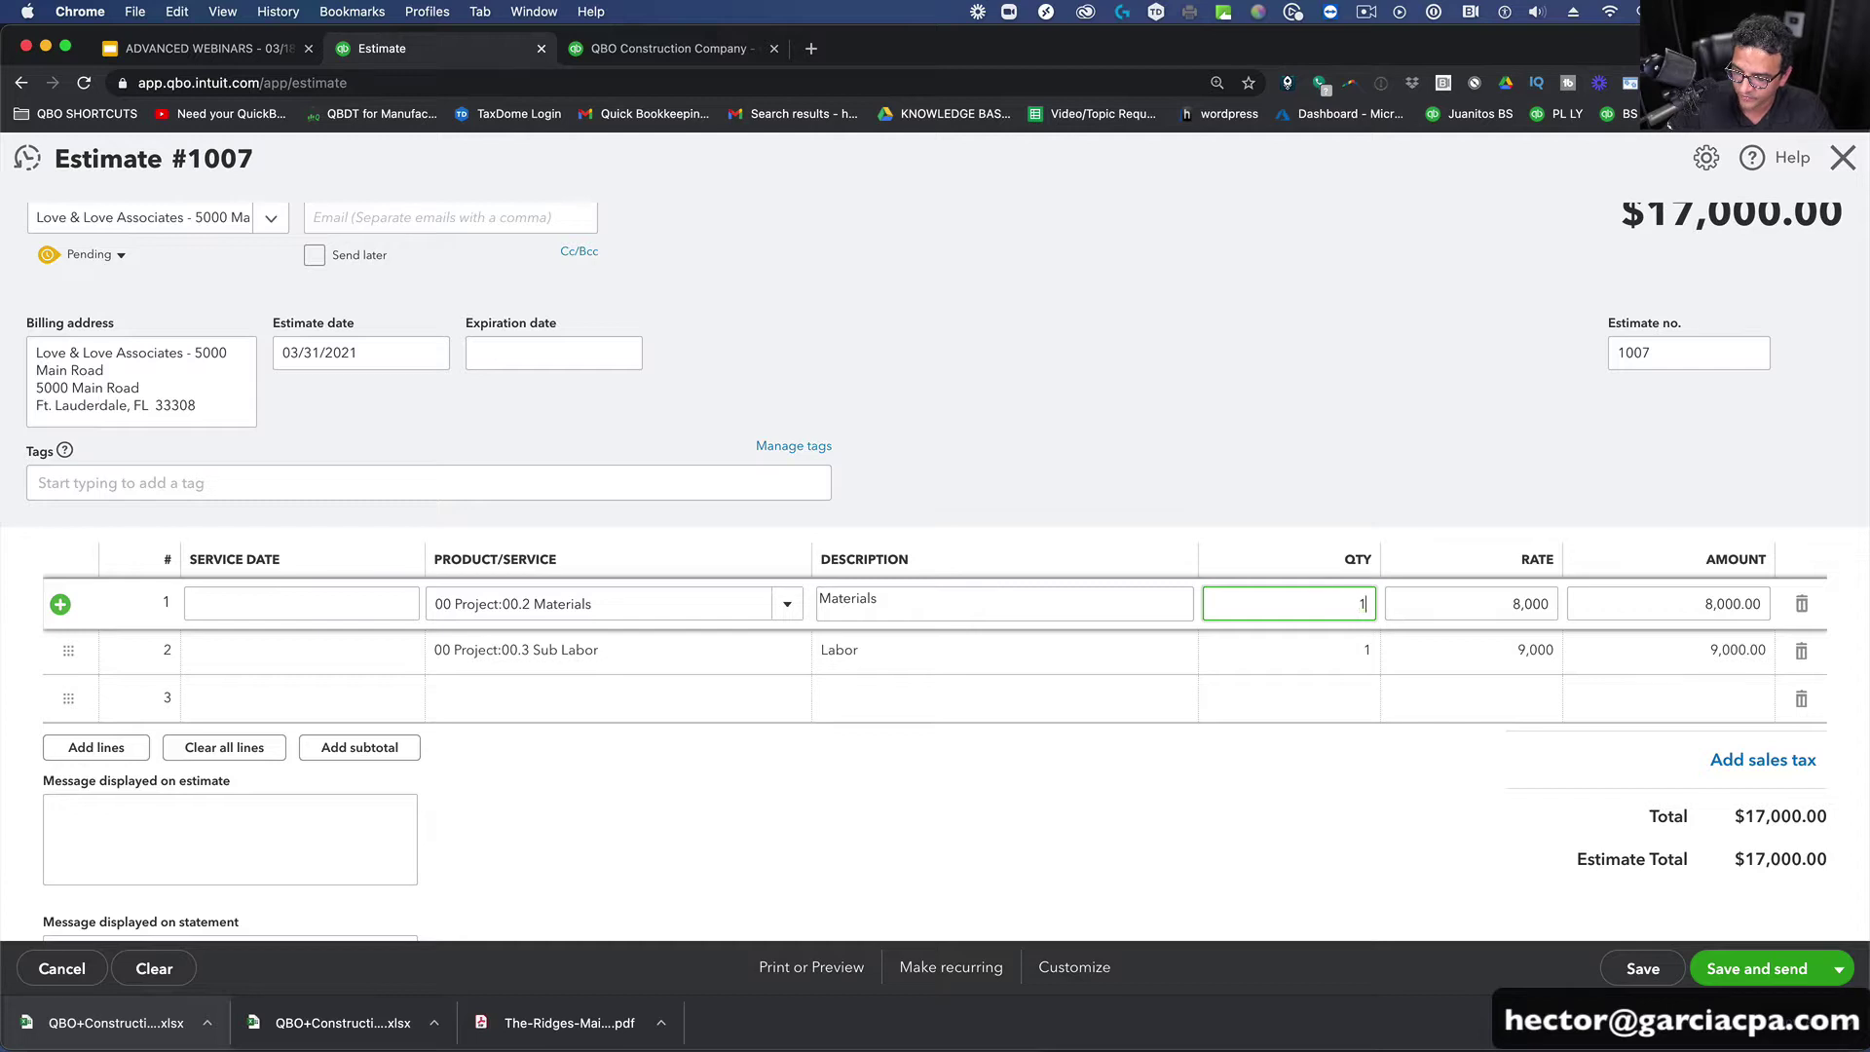
pyautogui.write('1.3')
pyautogui.click(1348, 650)
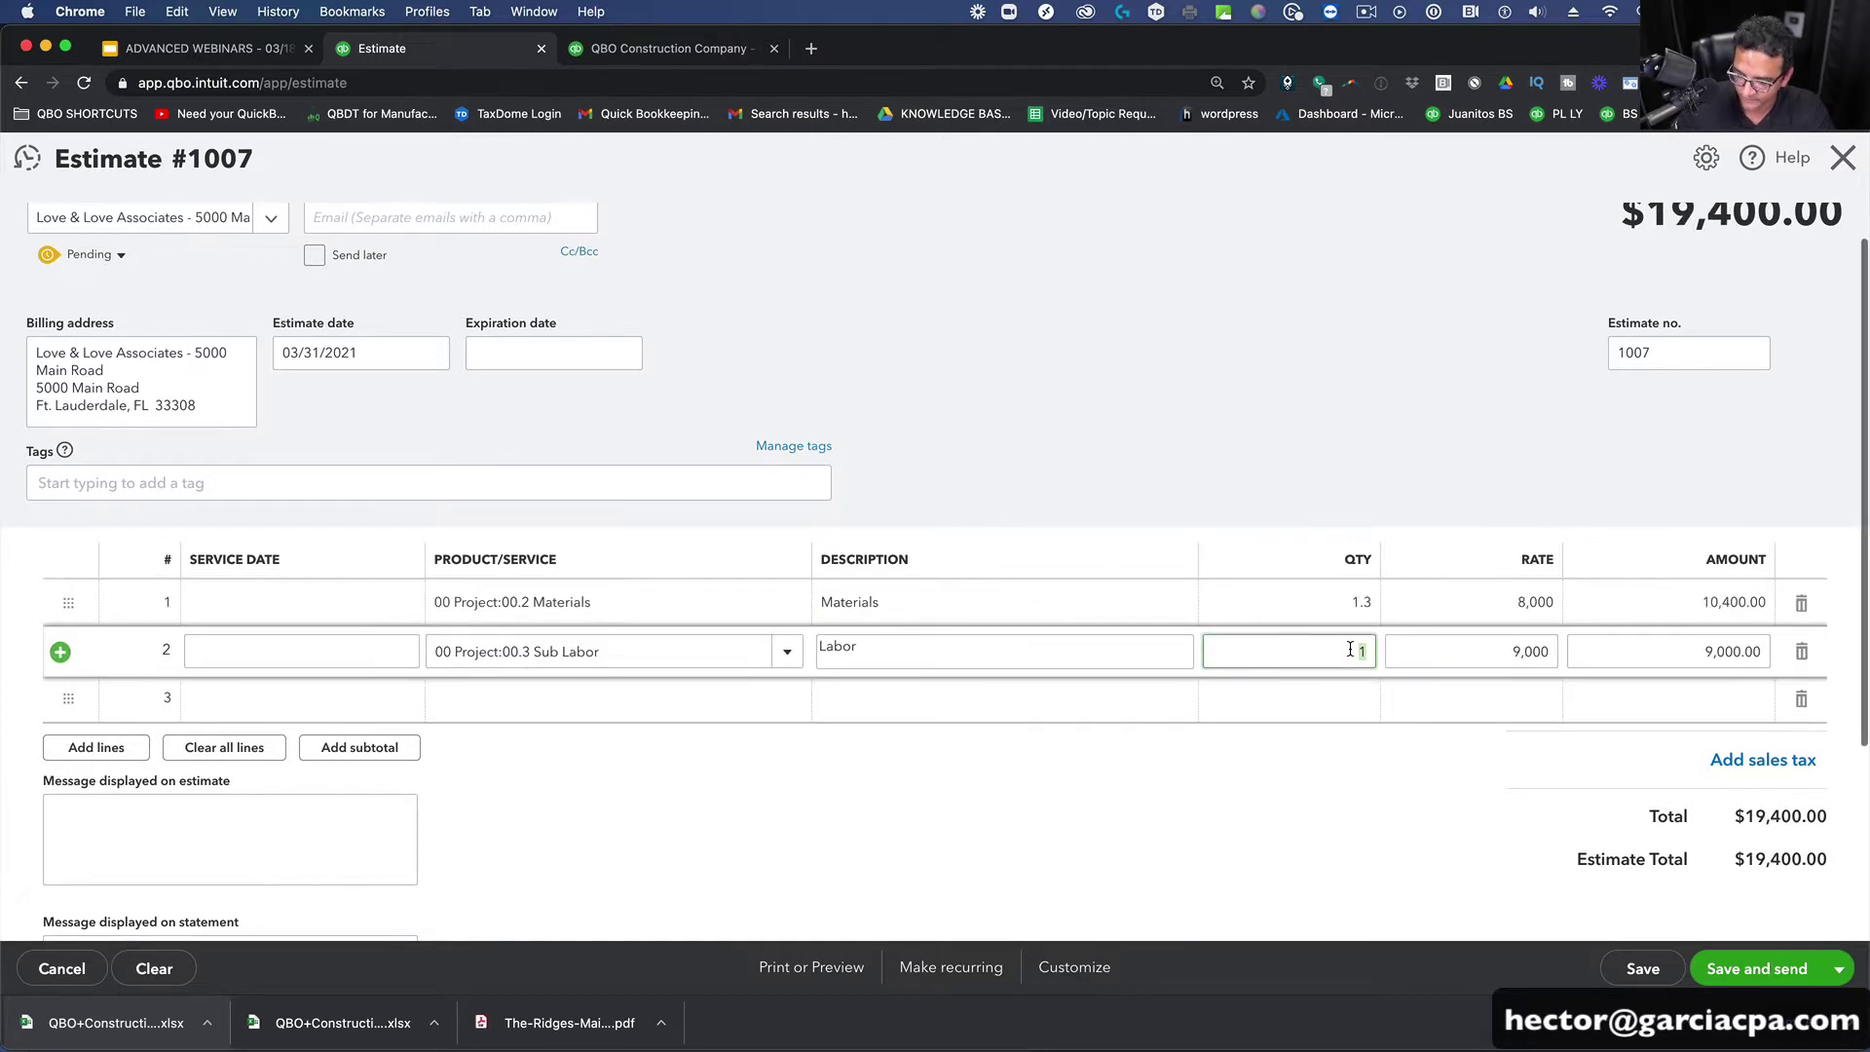
pyautogui.write('1.3')
pyautogui.press('Tab')
pyautogui.click(1378, 800)
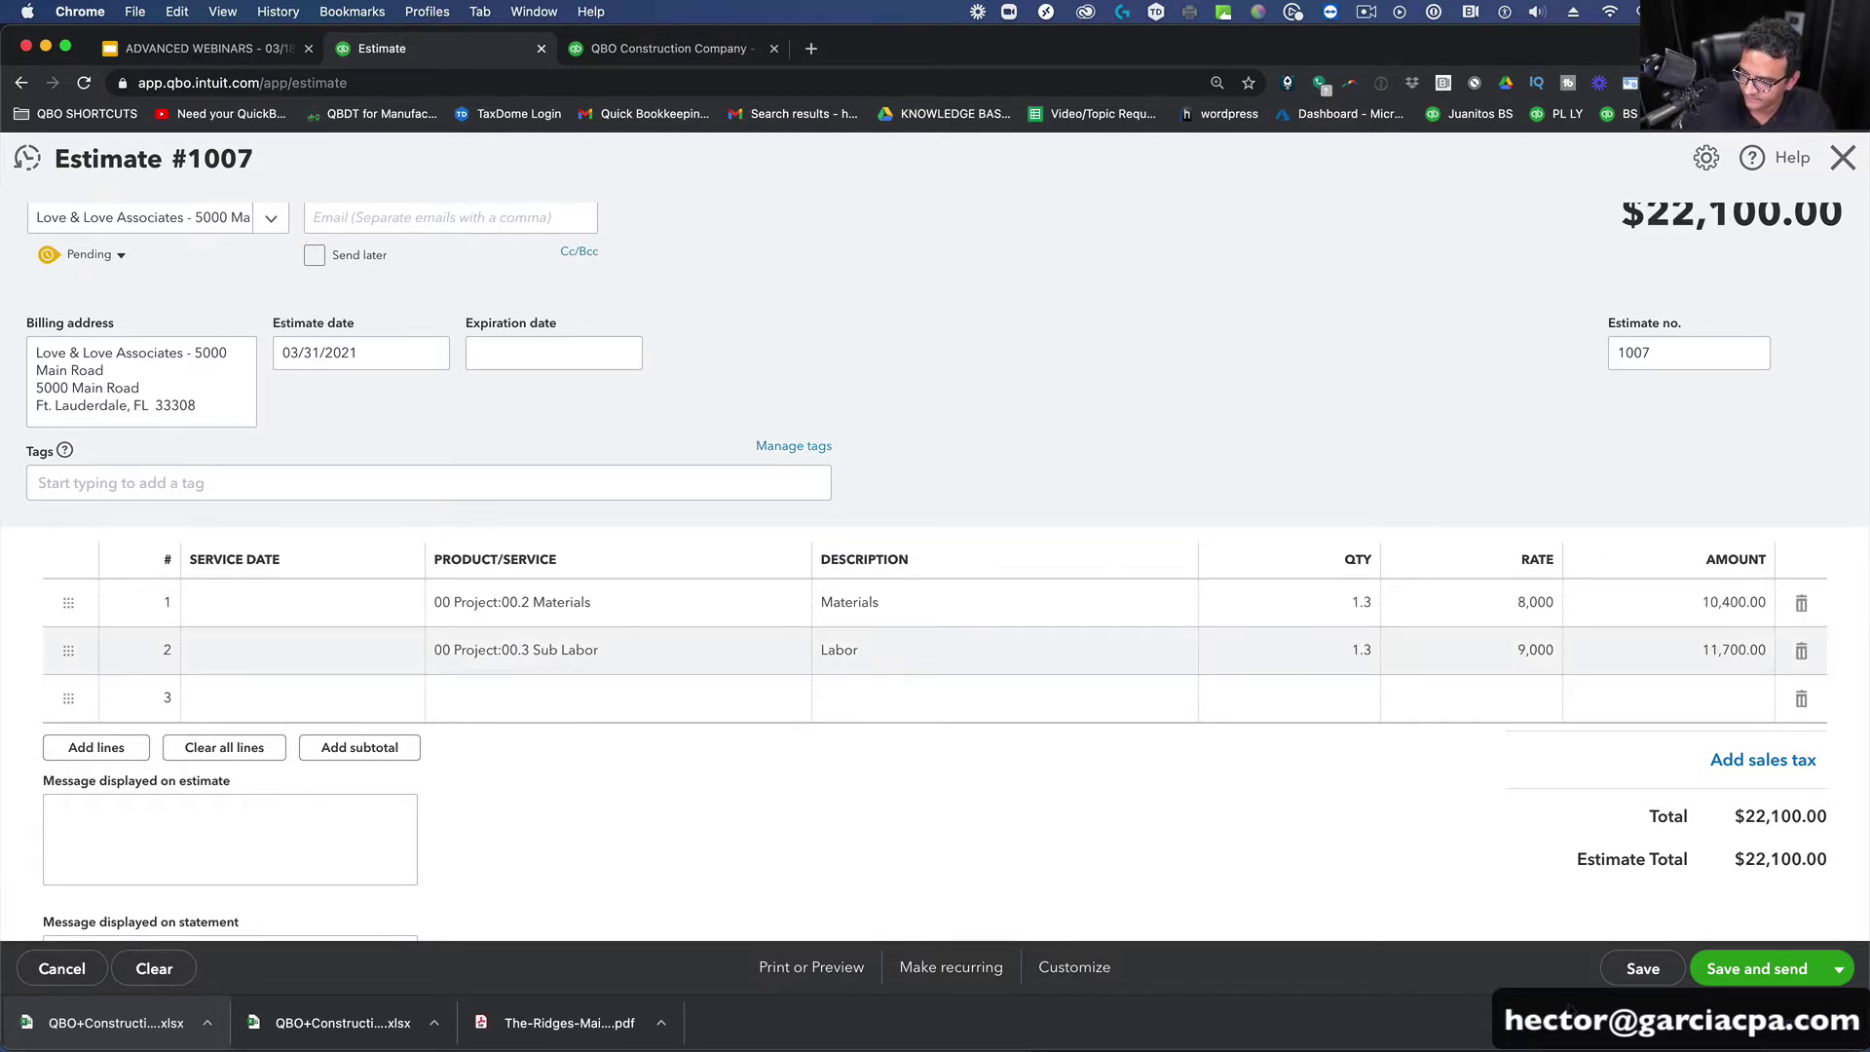
pyautogui.click(1641, 968)
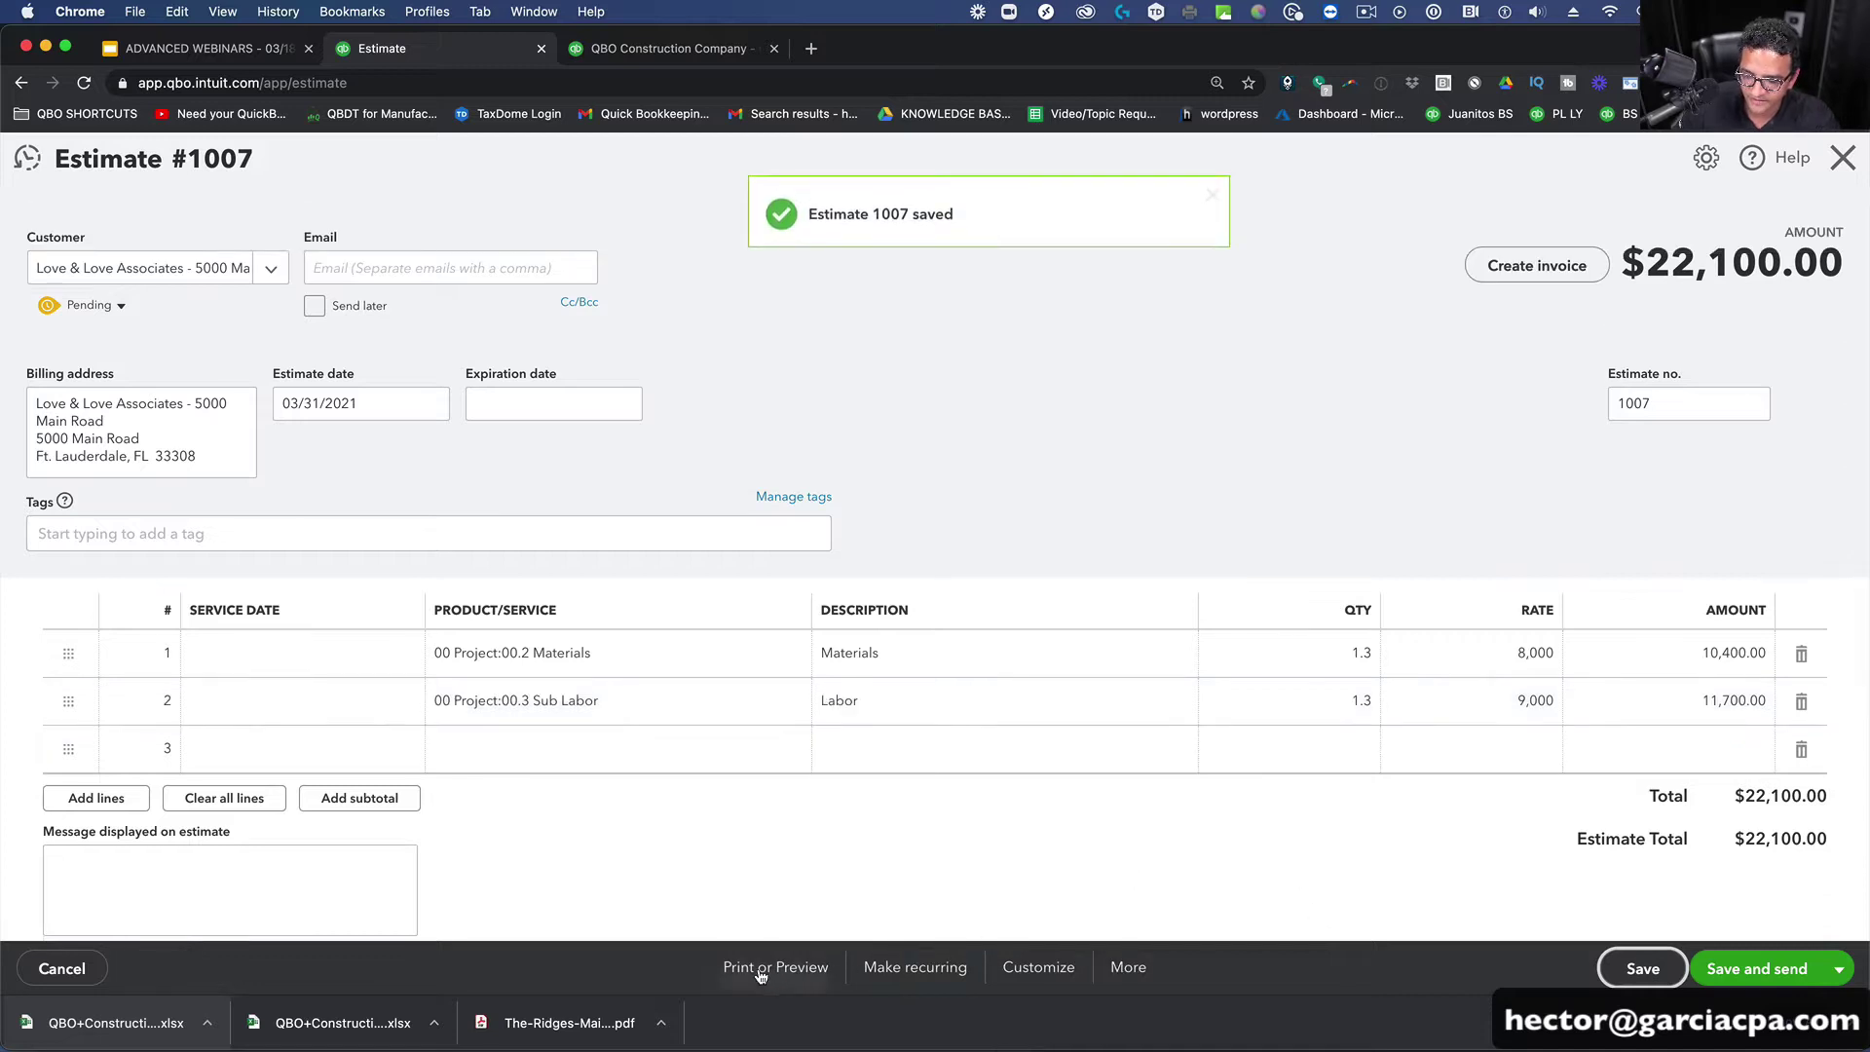
# Step: Check the print preview of the saved estimate and close it
pyautogui.click(775, 967)
pyautogui.click(761, 897)
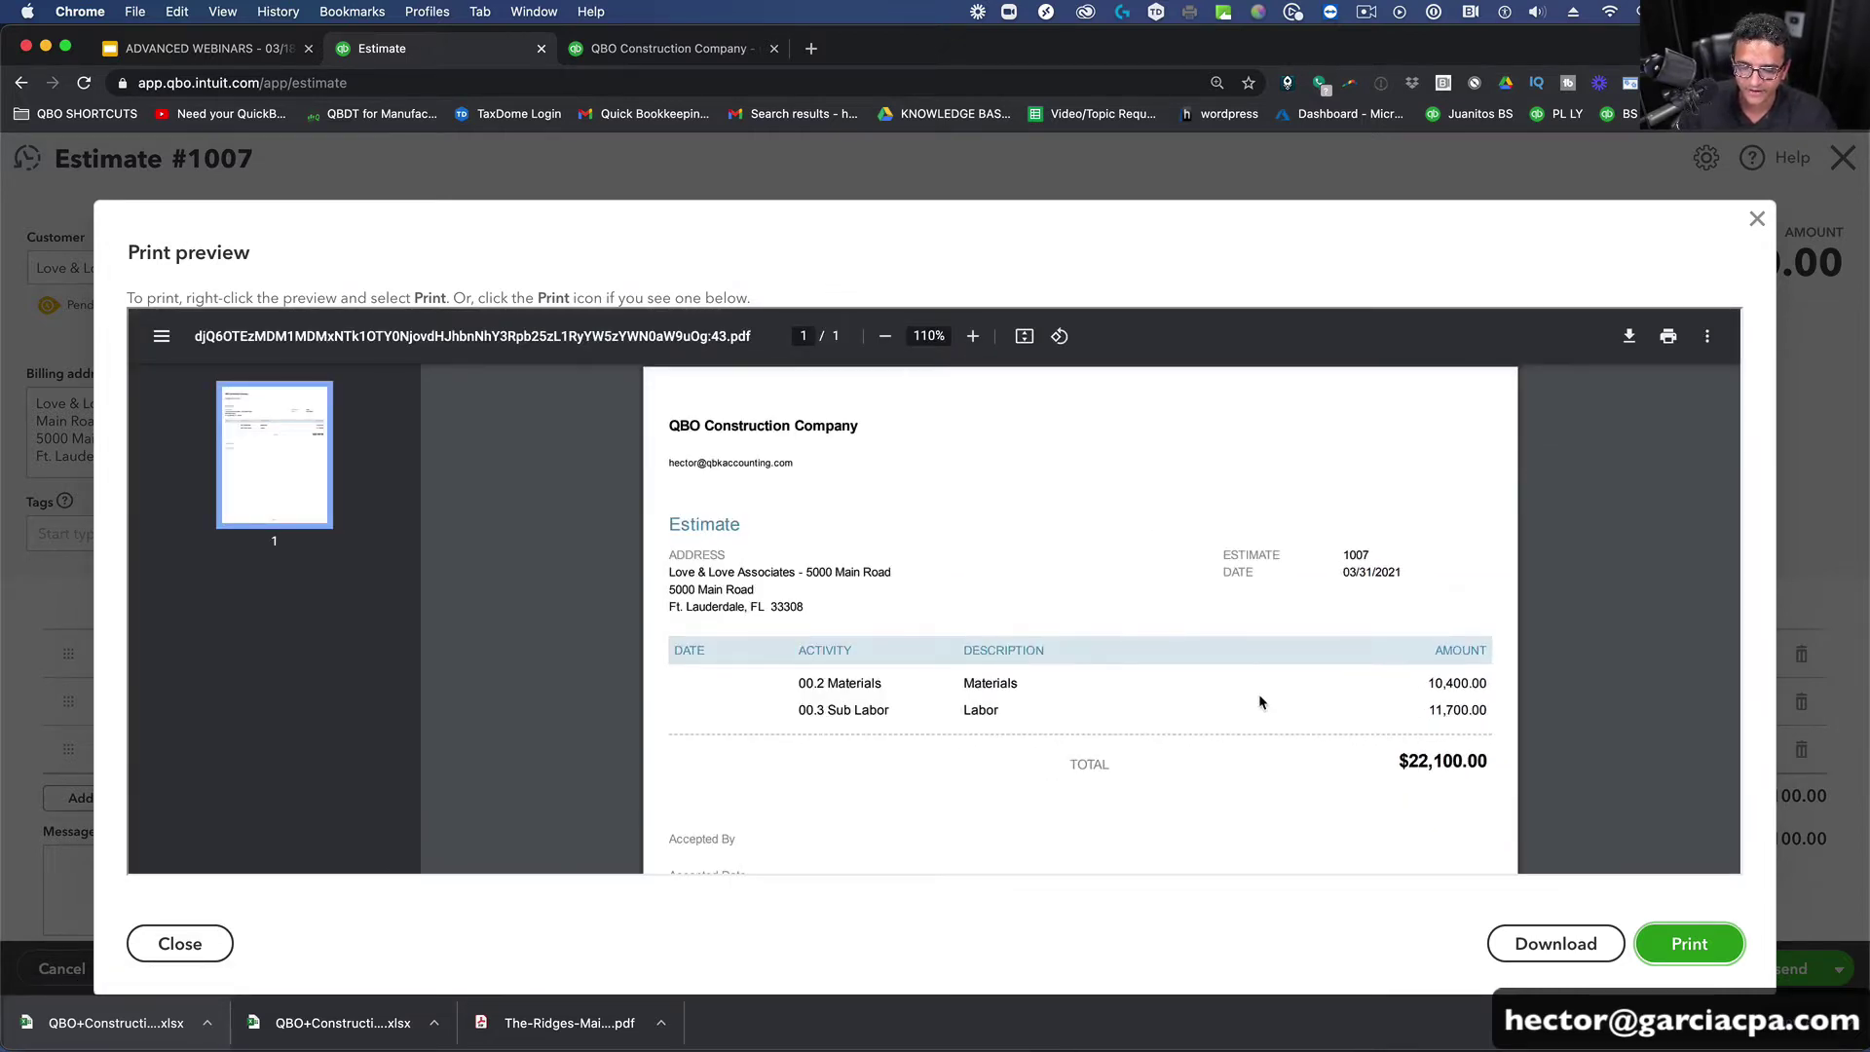
pyautogui.click(1756, 220)
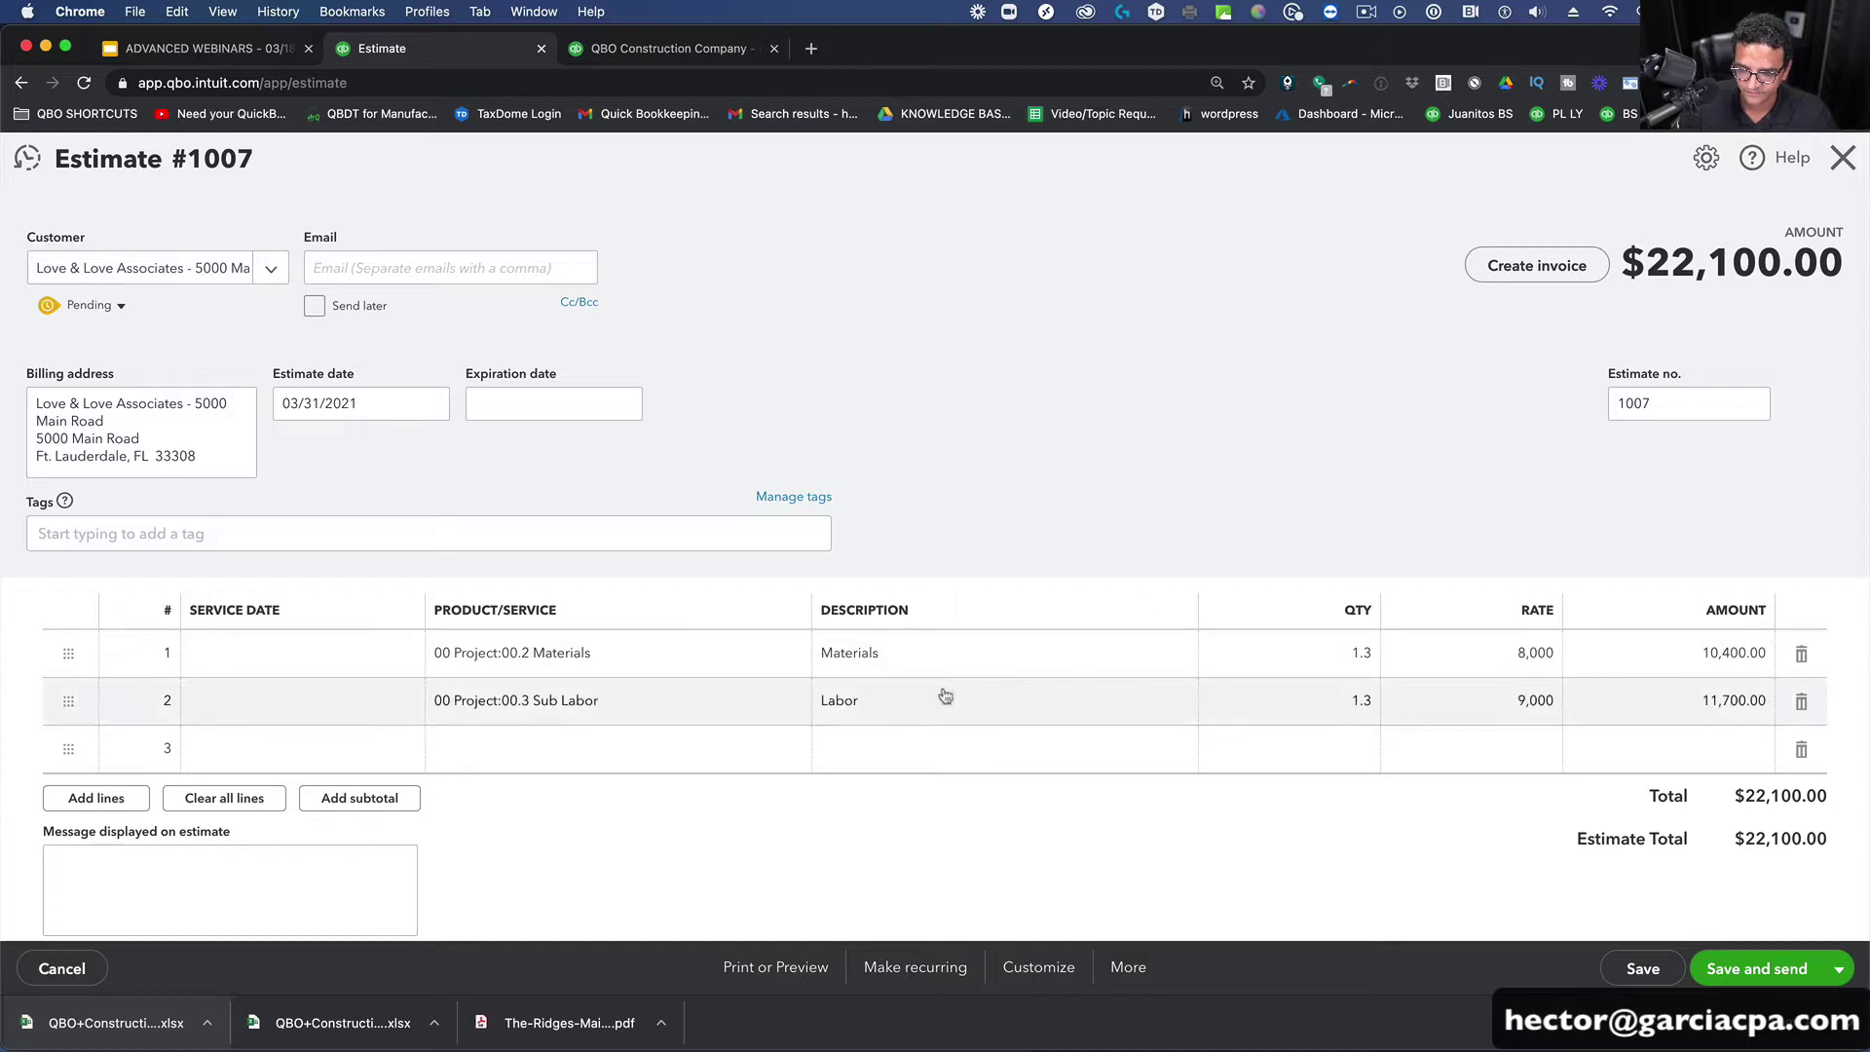
# Step: Review the rates of the Materials and Sub Labor lines on the estimate
pyautogui.click(1536, 664)
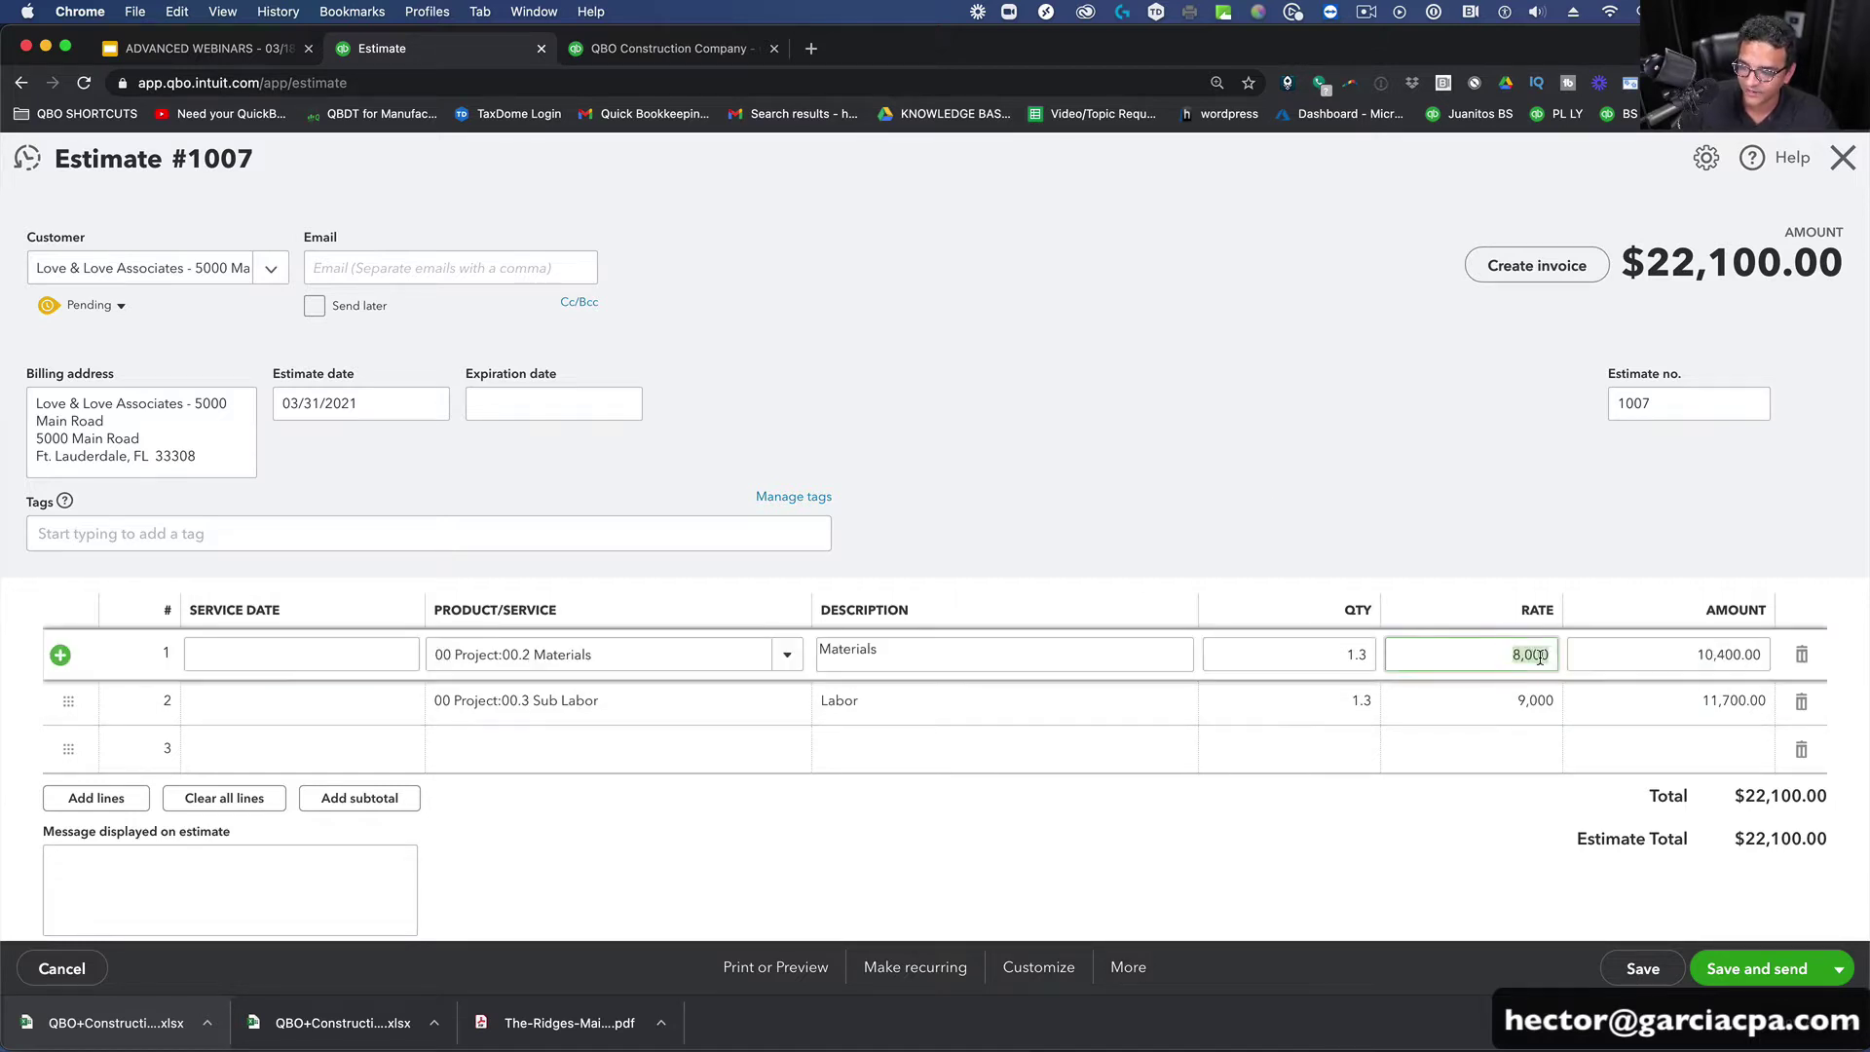
pyautogui.click(1524, 706)
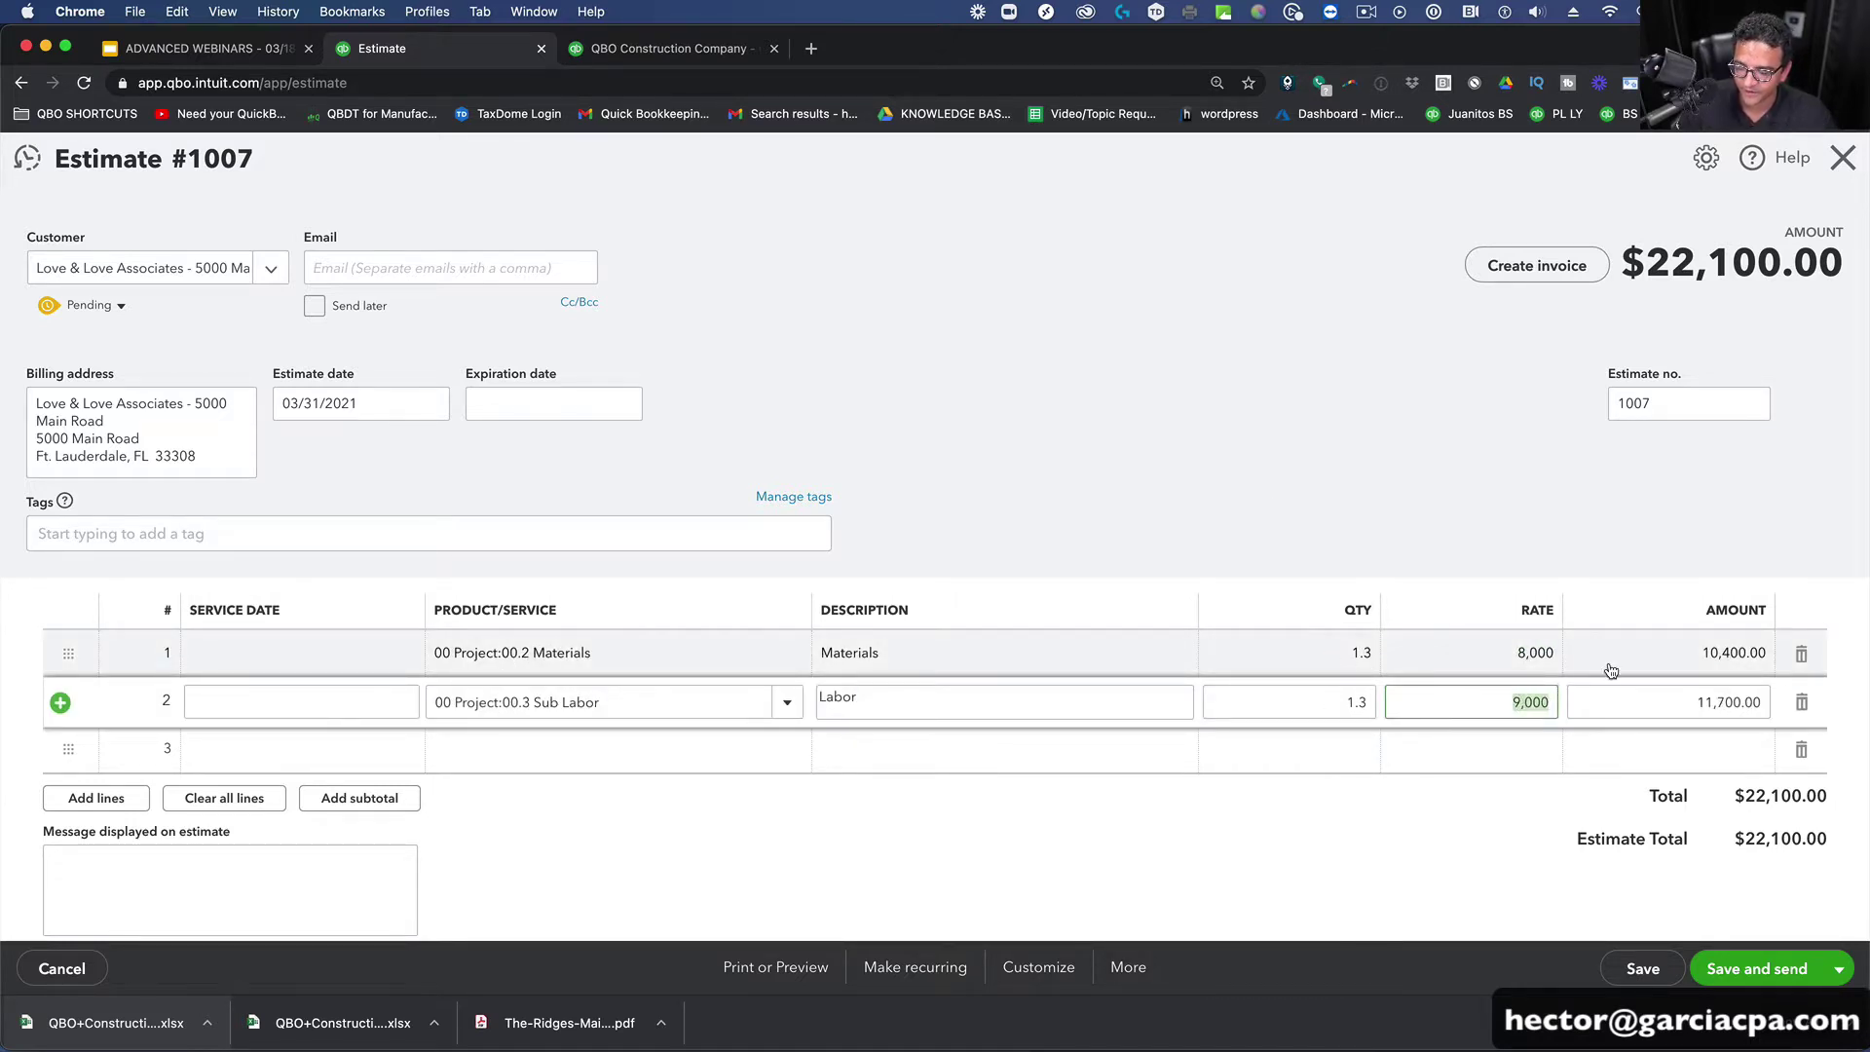
pyautogui.click(1513, 654)
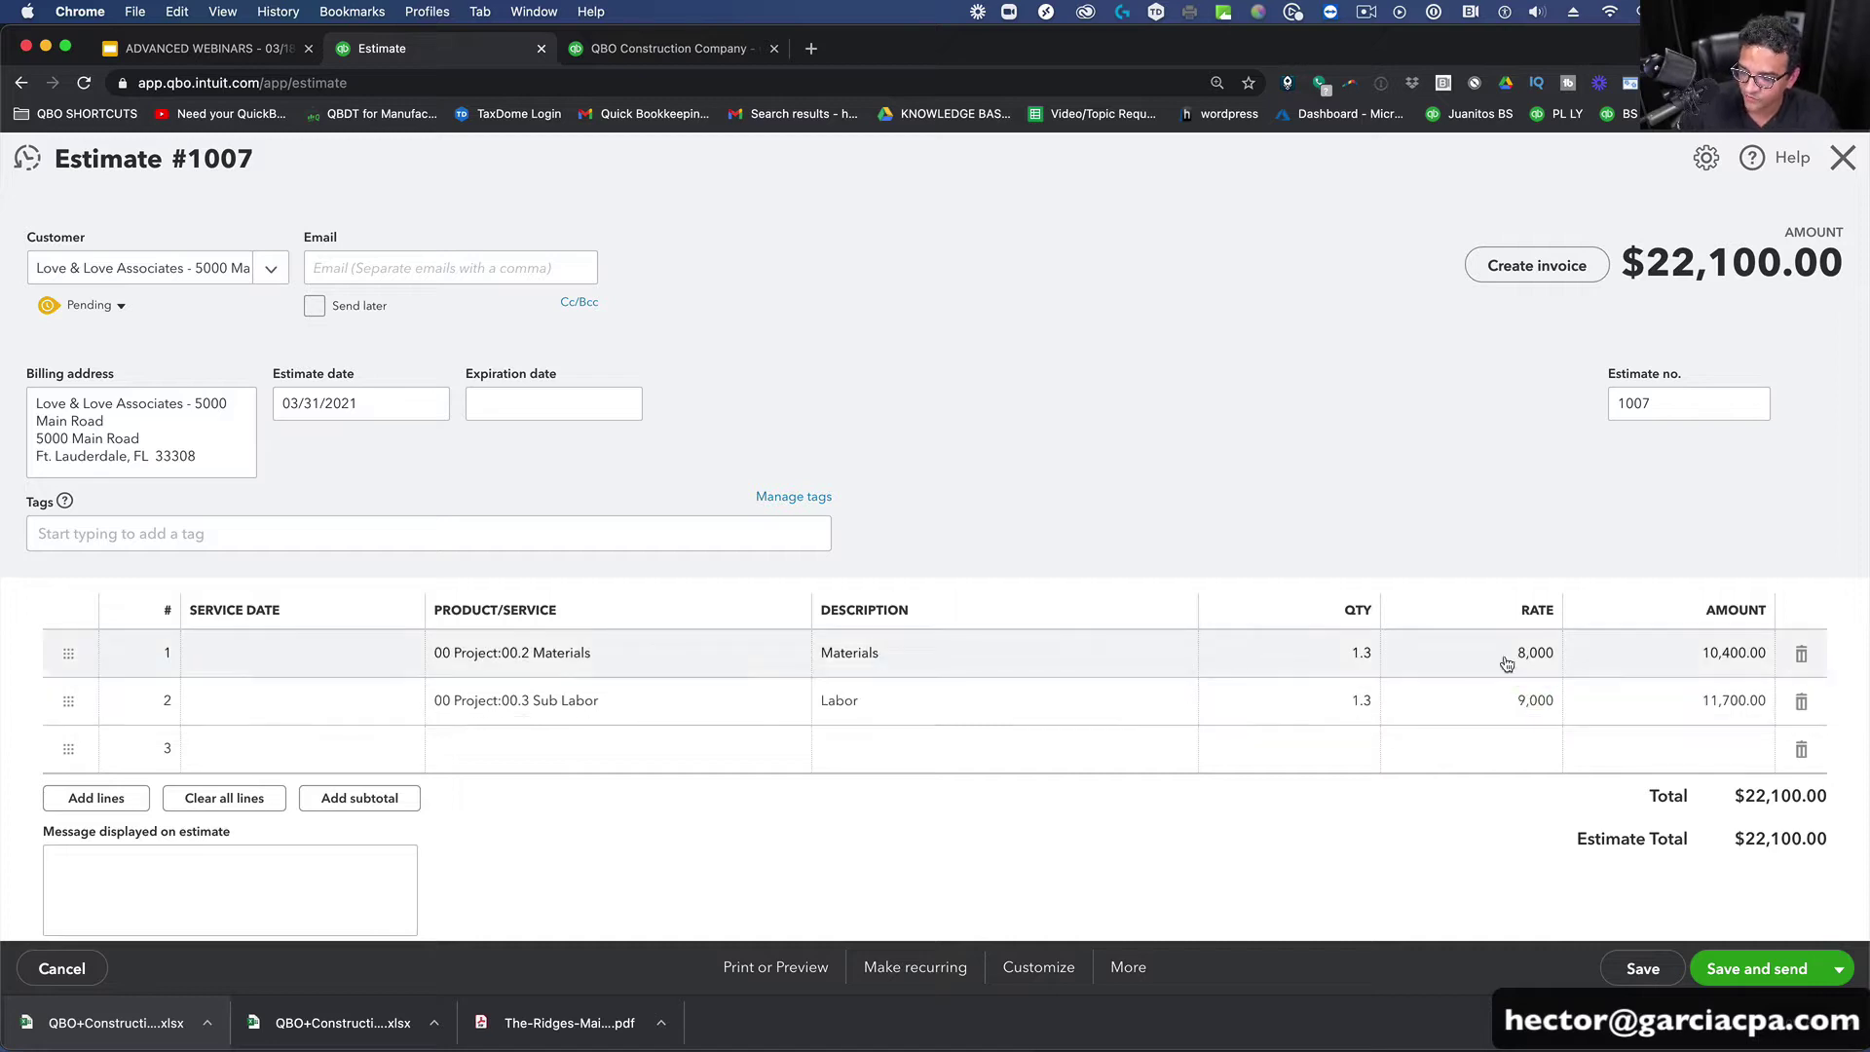
pyautogui.click(1519, 704)
pyautogui.click(1527, 648)
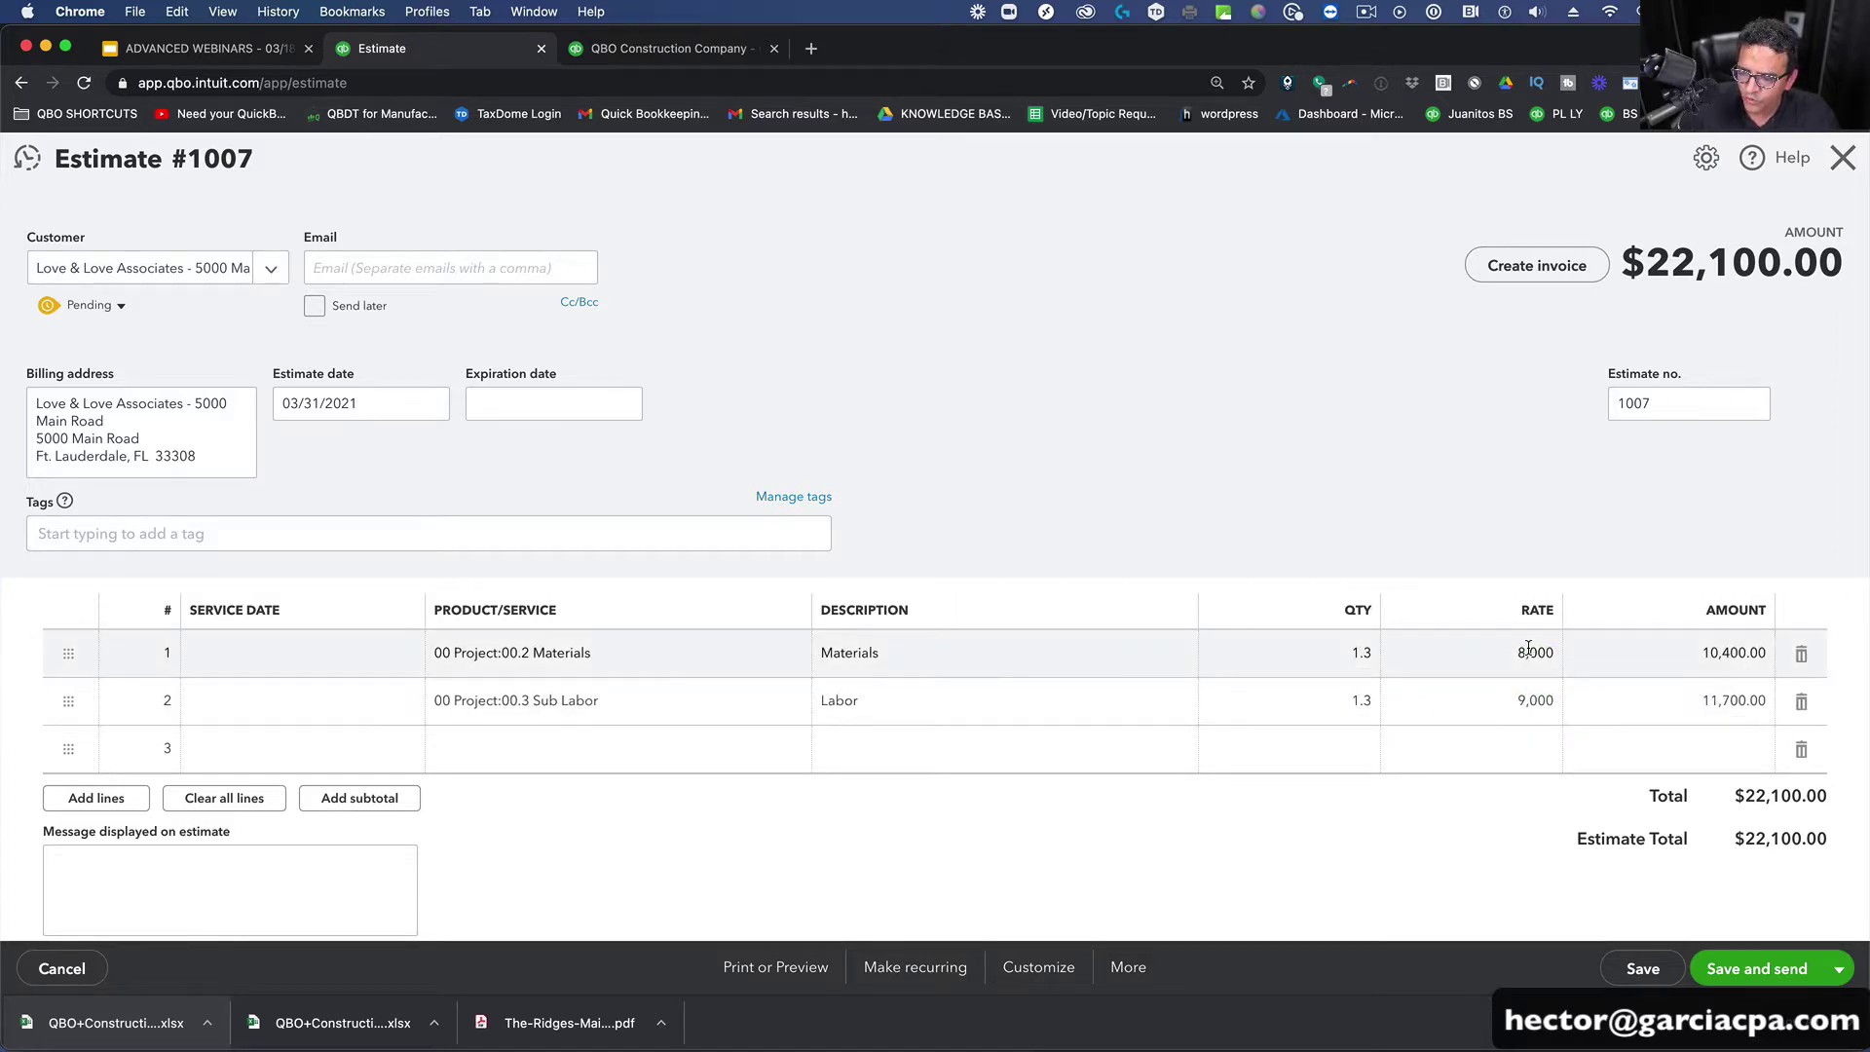
pyautogui.click(1525, 698)
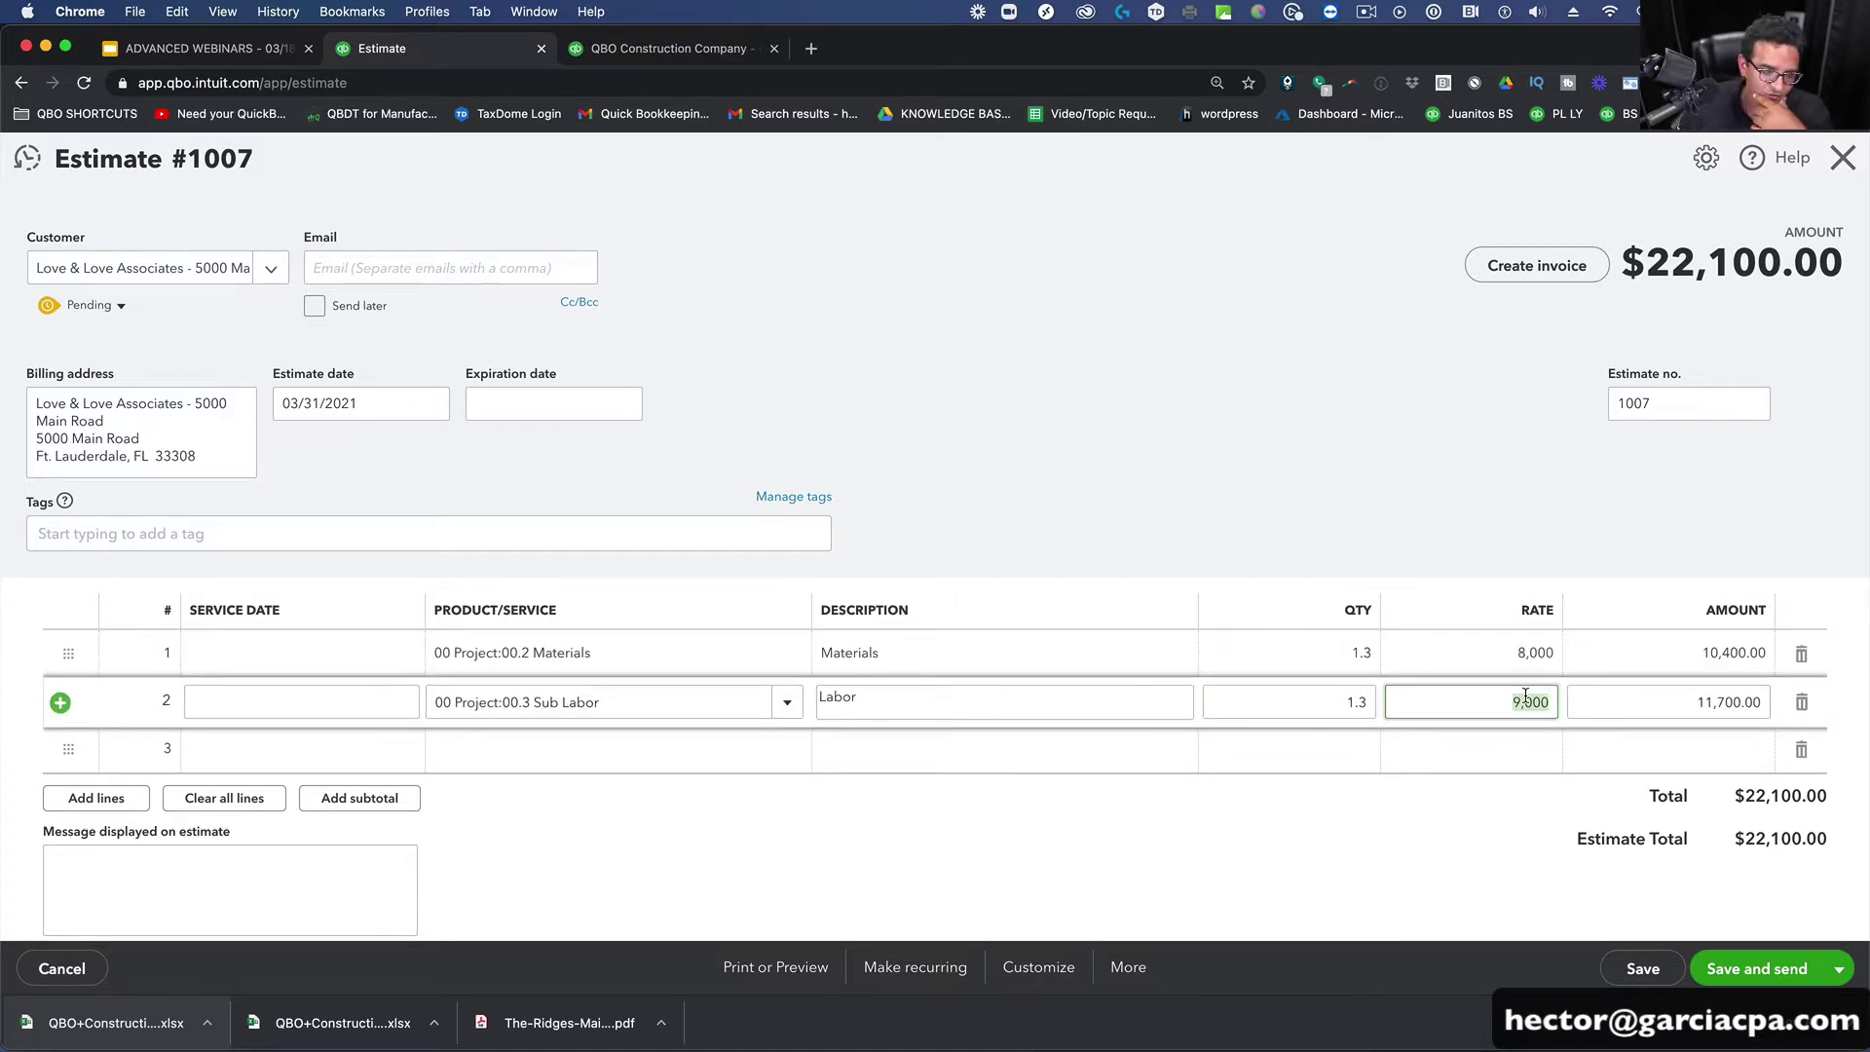
# Step: Close the estimate and rename the Conference Room Expansion project as Conference Room Expansion #17000
pyautogui.click(1843, 160)
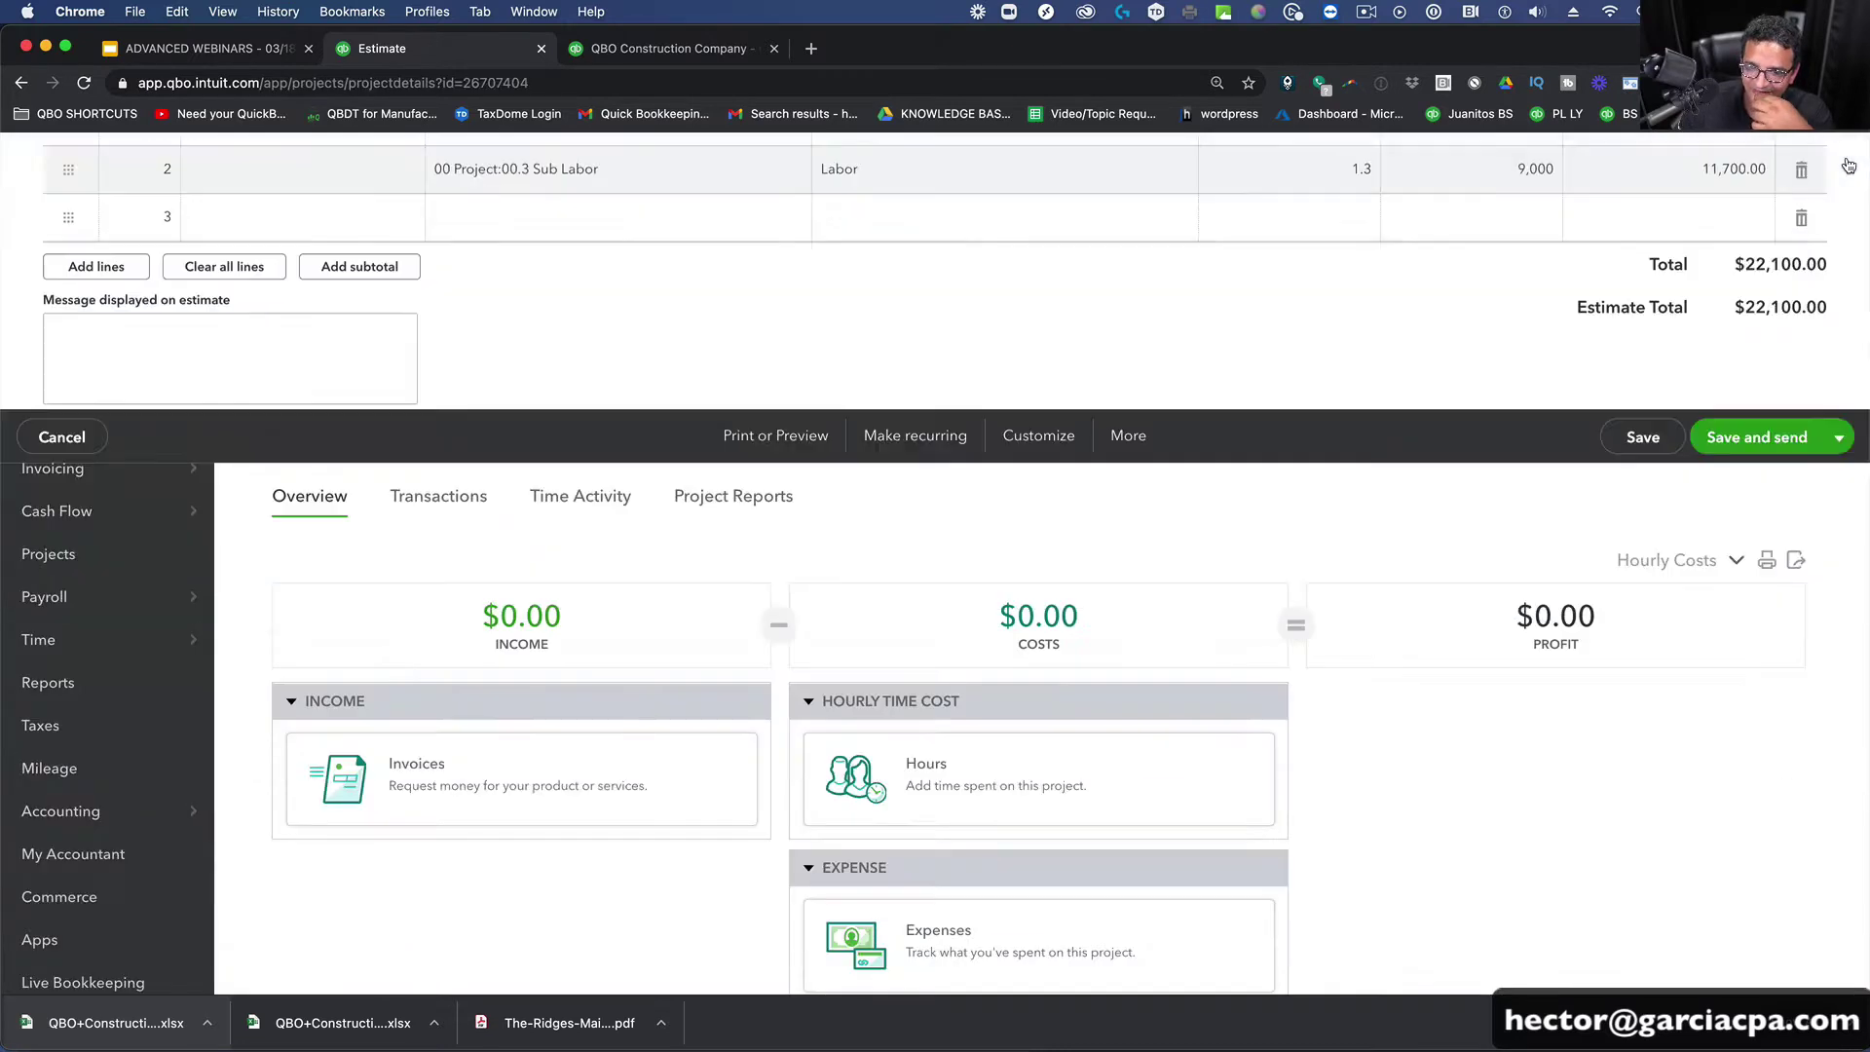
pyautogui.click(50, 561)
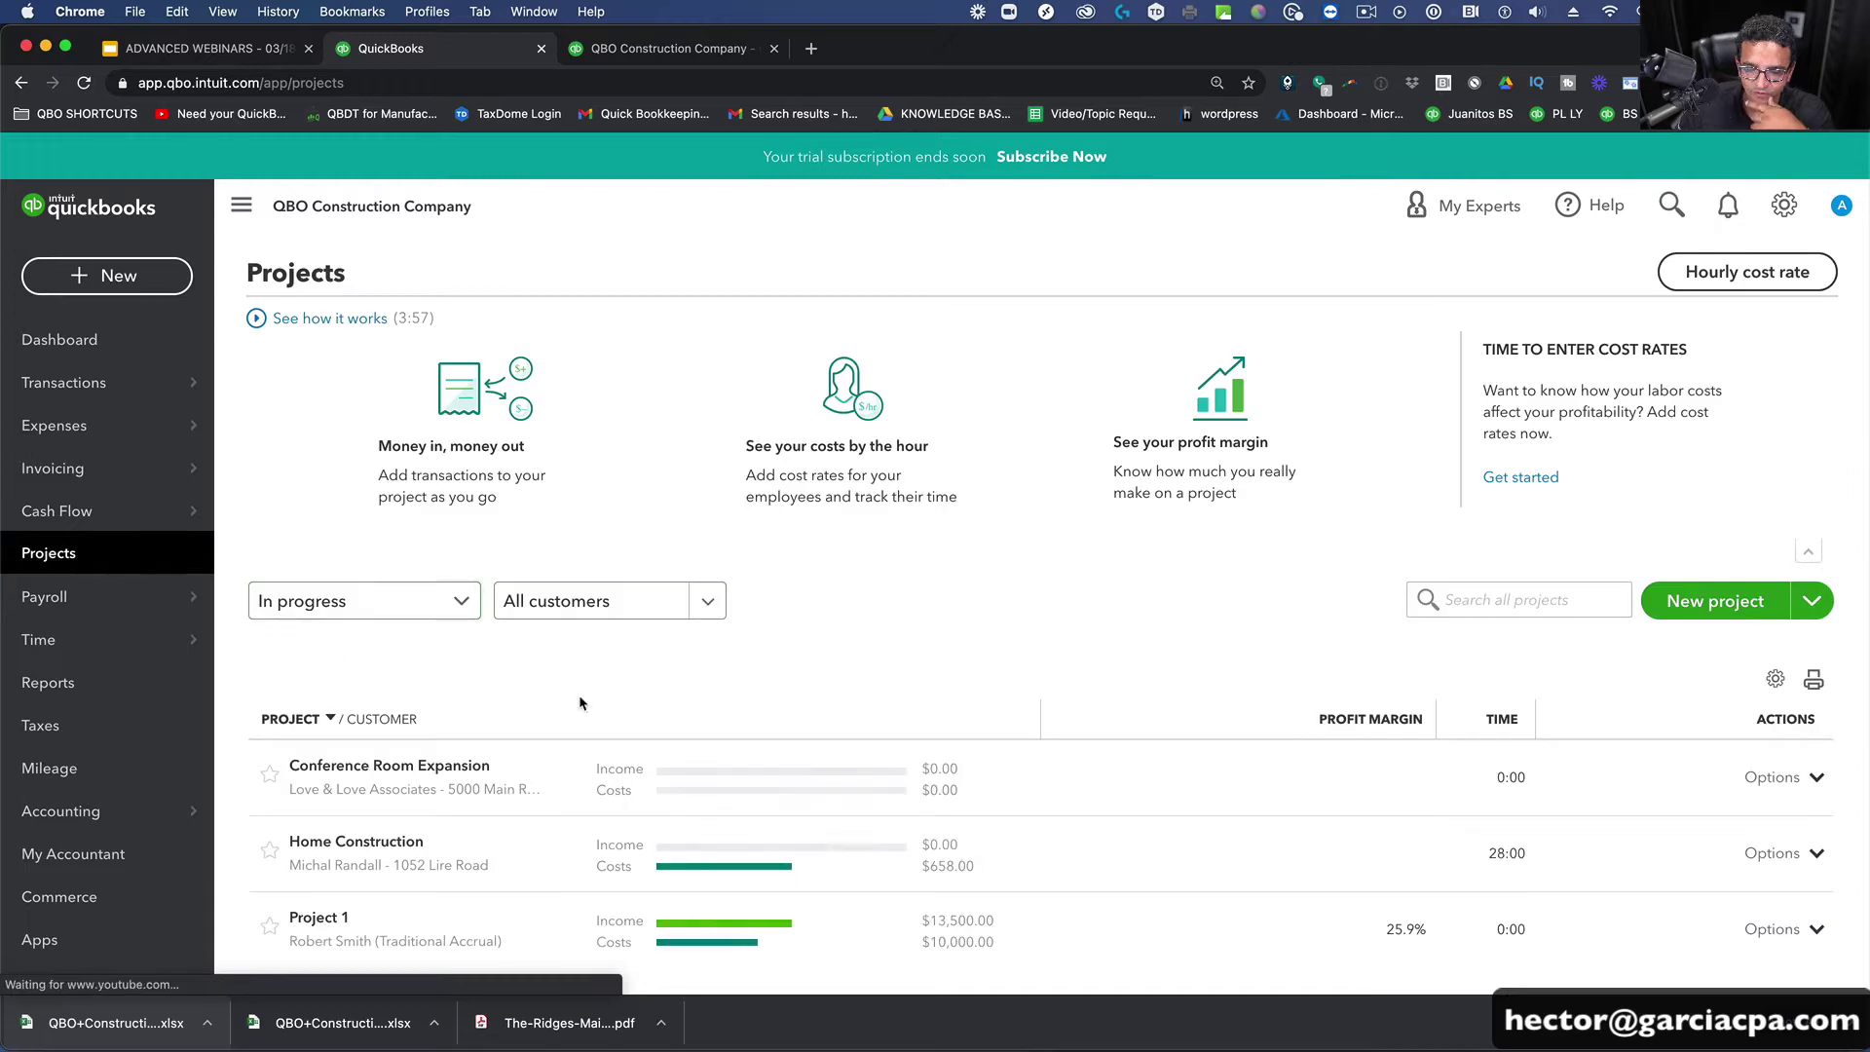
pyautogui.click(1809, 777)
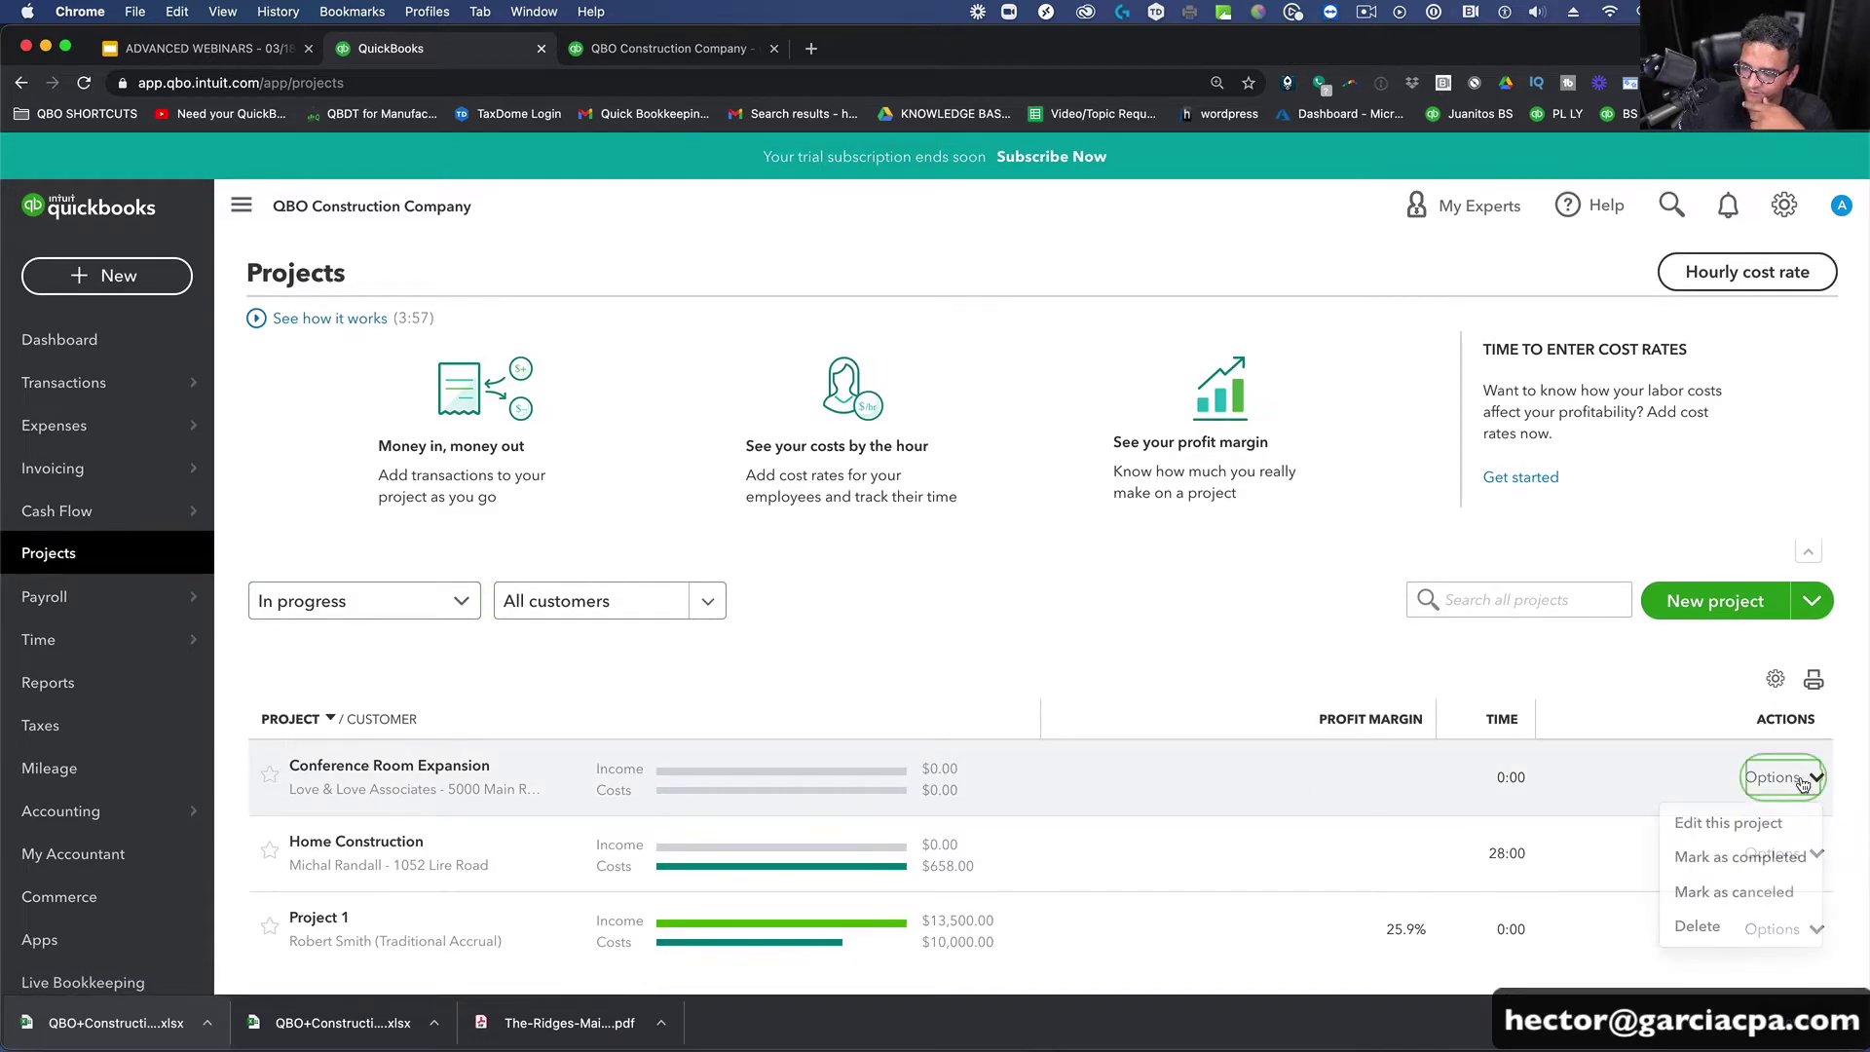
pyautogui.click(1716, 826)
pyautogui.click(1608, 256)
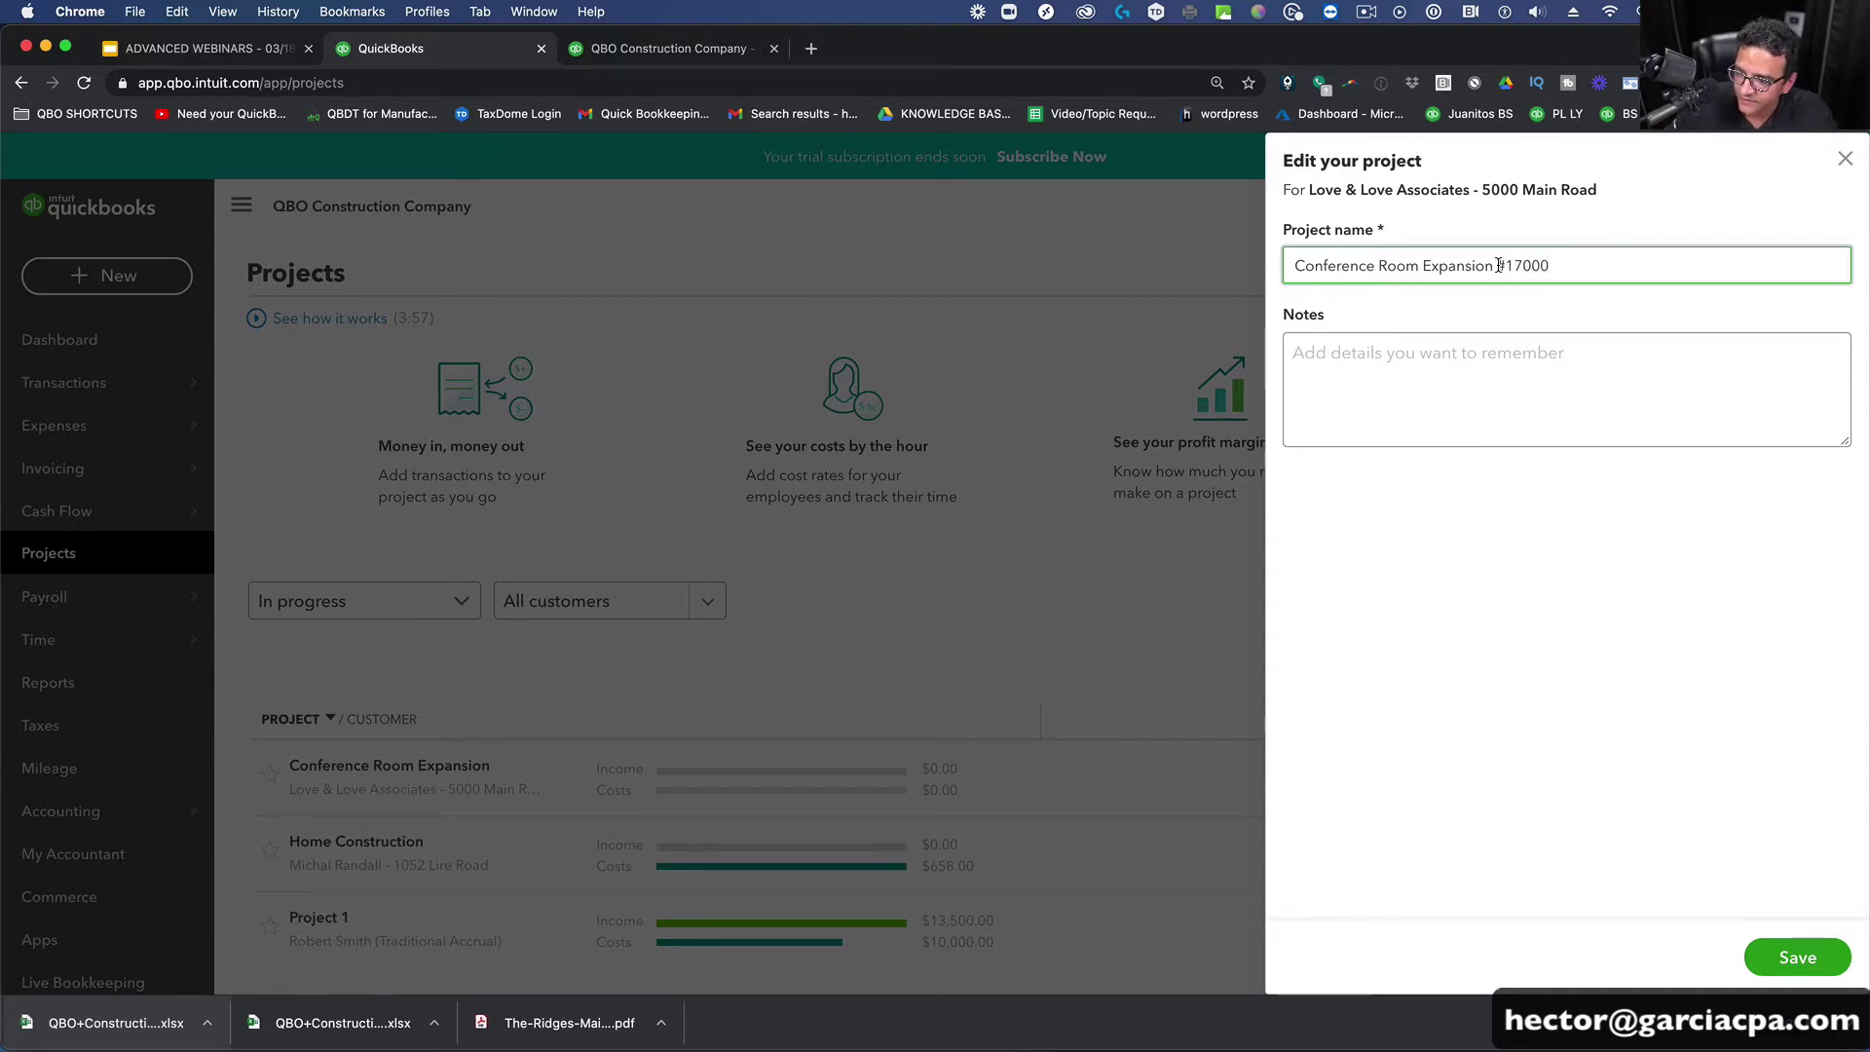
pyautogui.click(1797, 956)
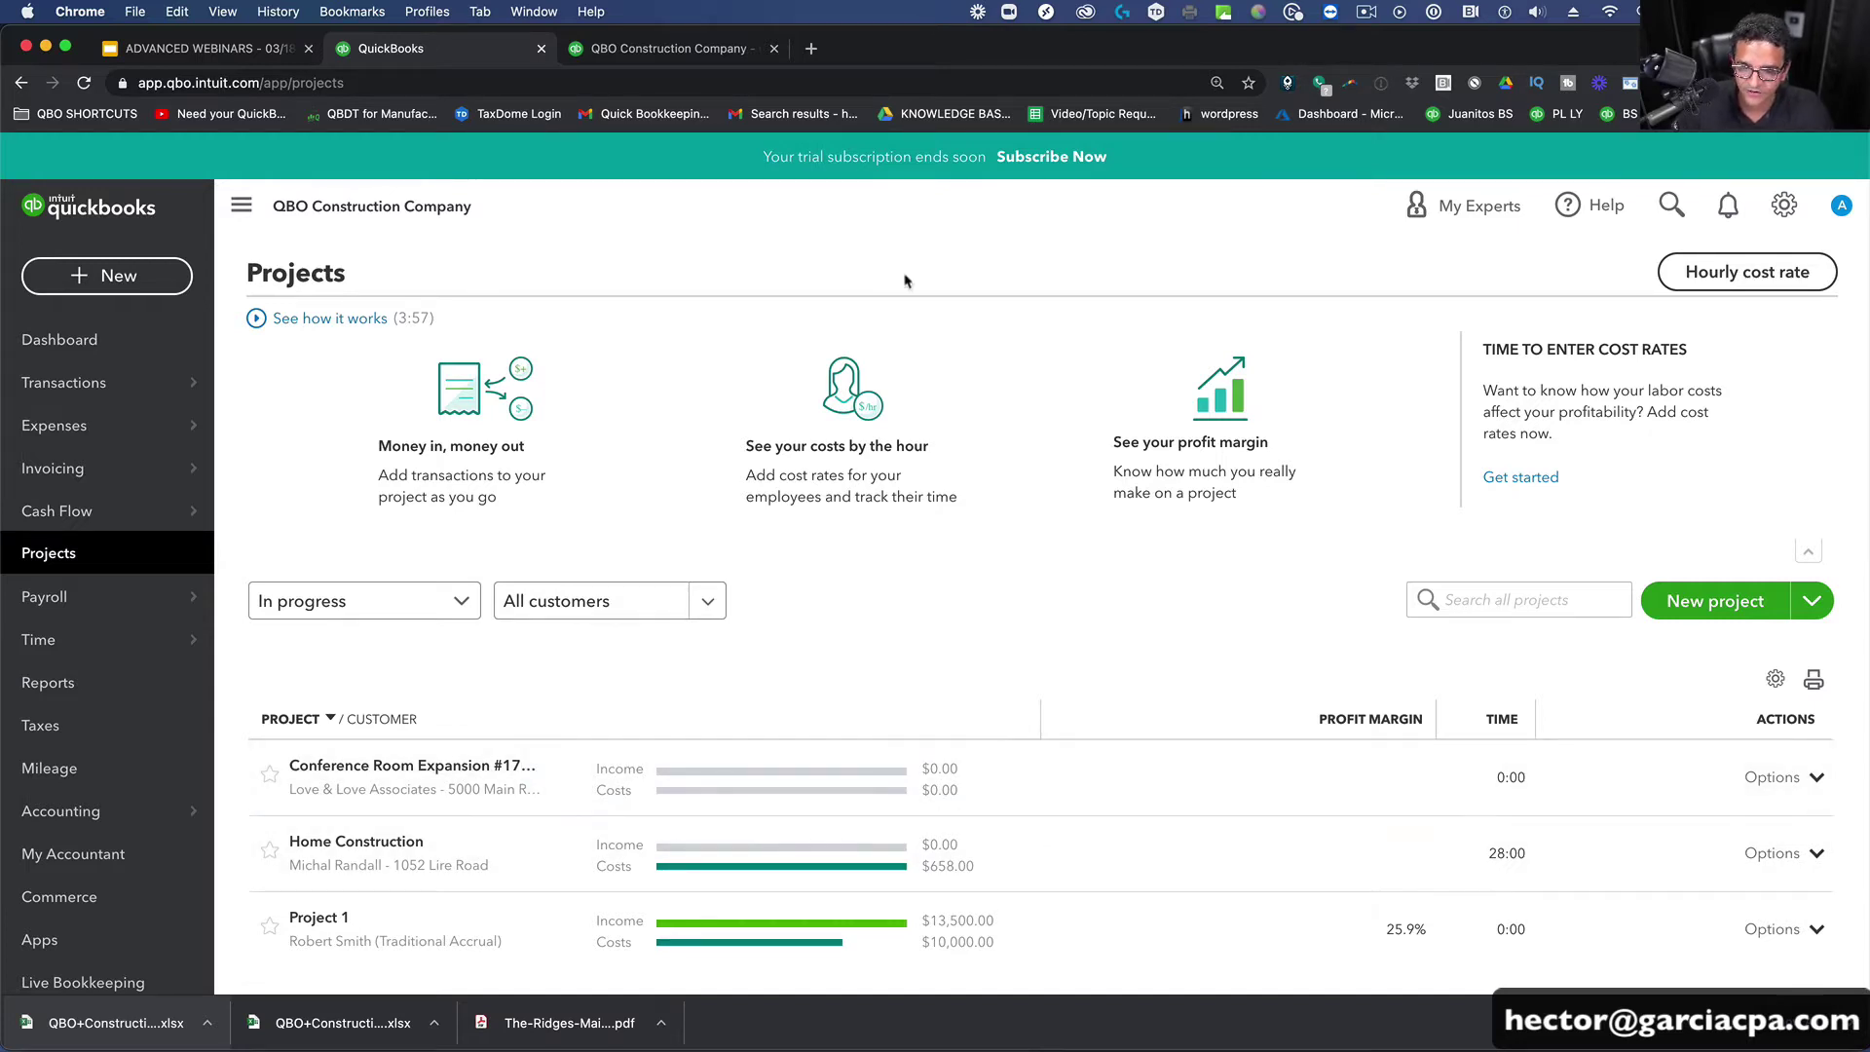
# Step: Start a new budget and subdivide it by Customer
pyautogui.click(1782, 207)
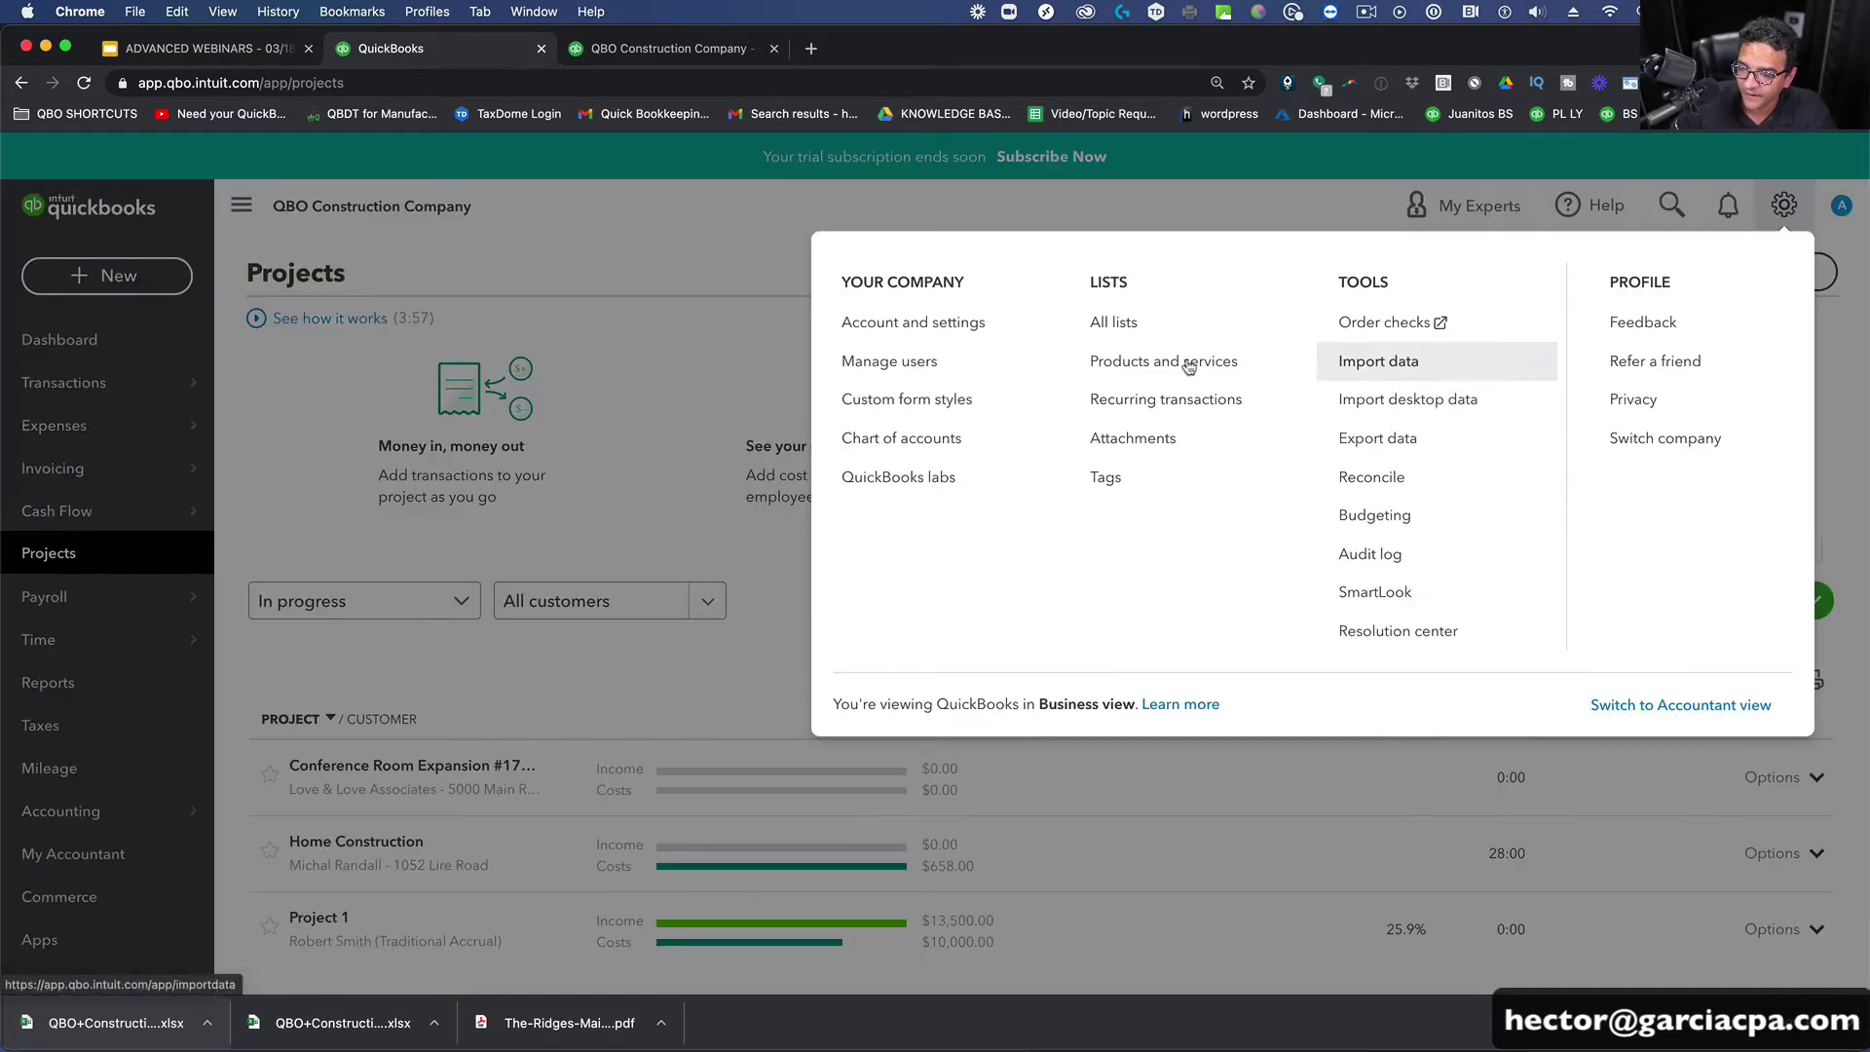
pyautogui.click(1373, 515)
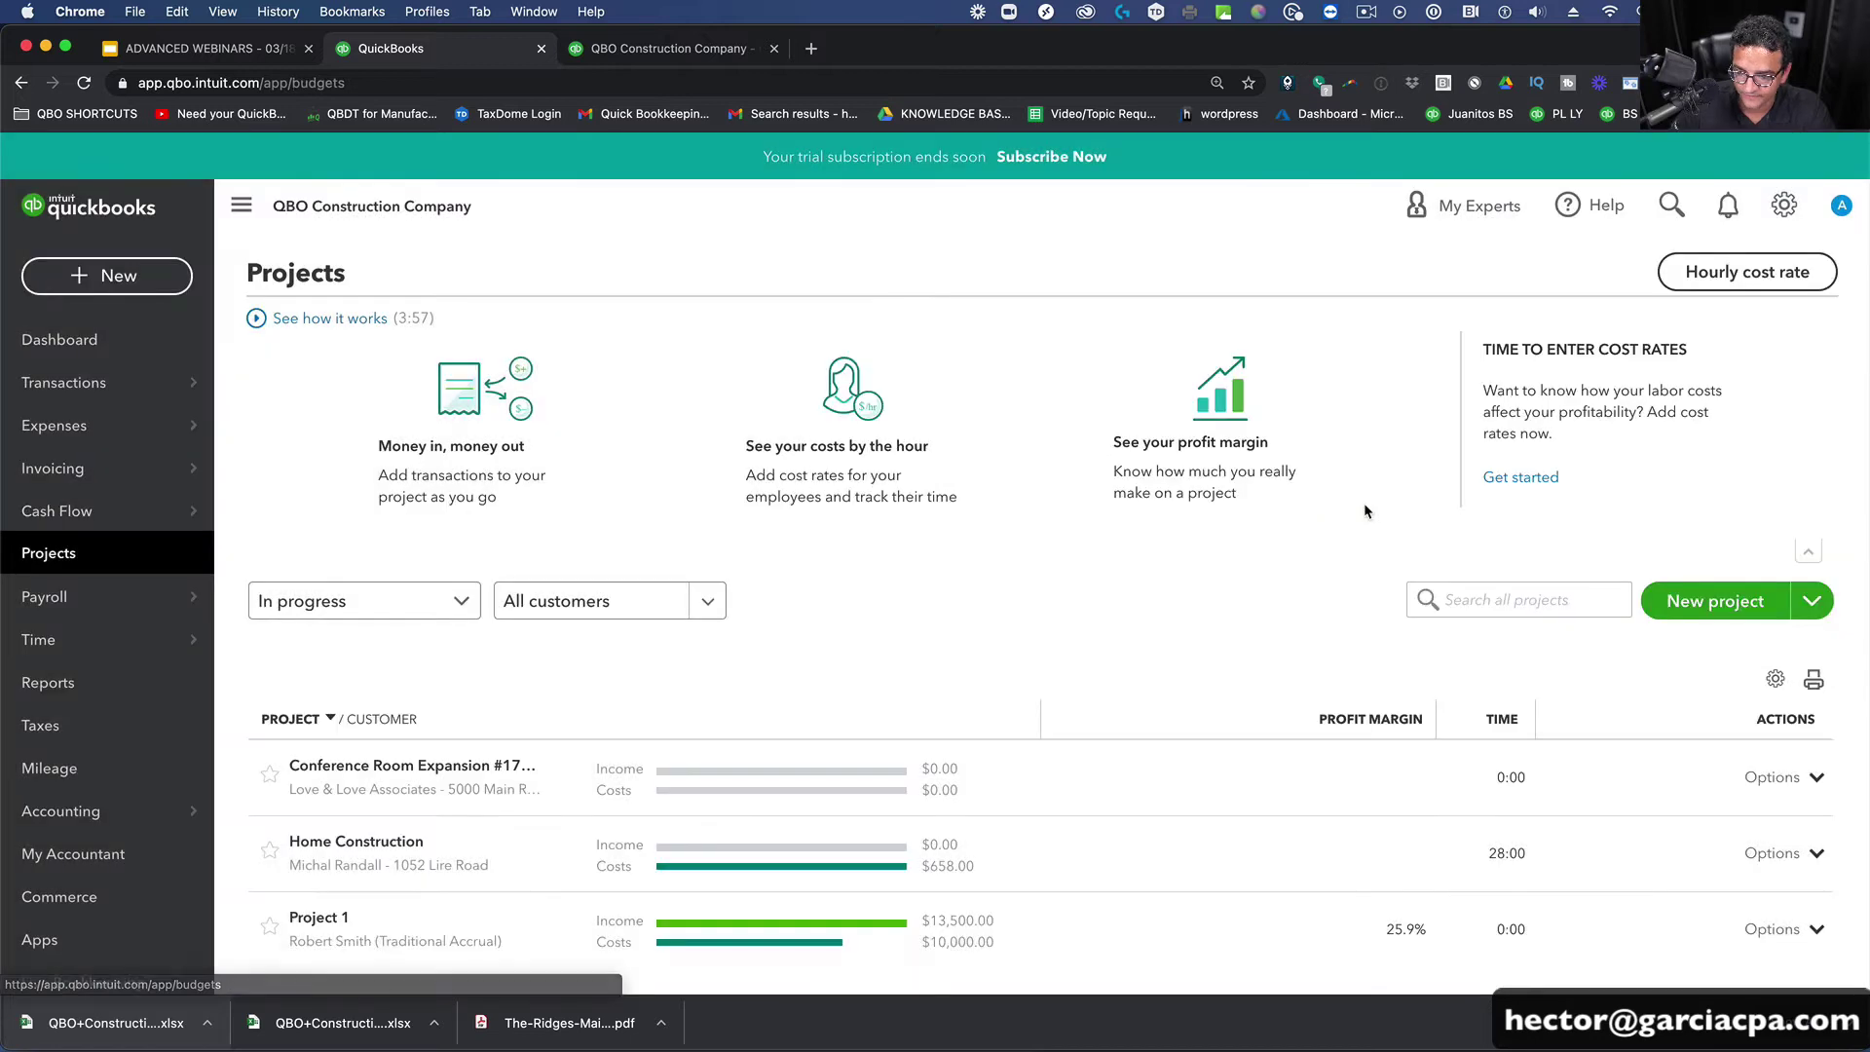
pyautogui.click(1034, 650)
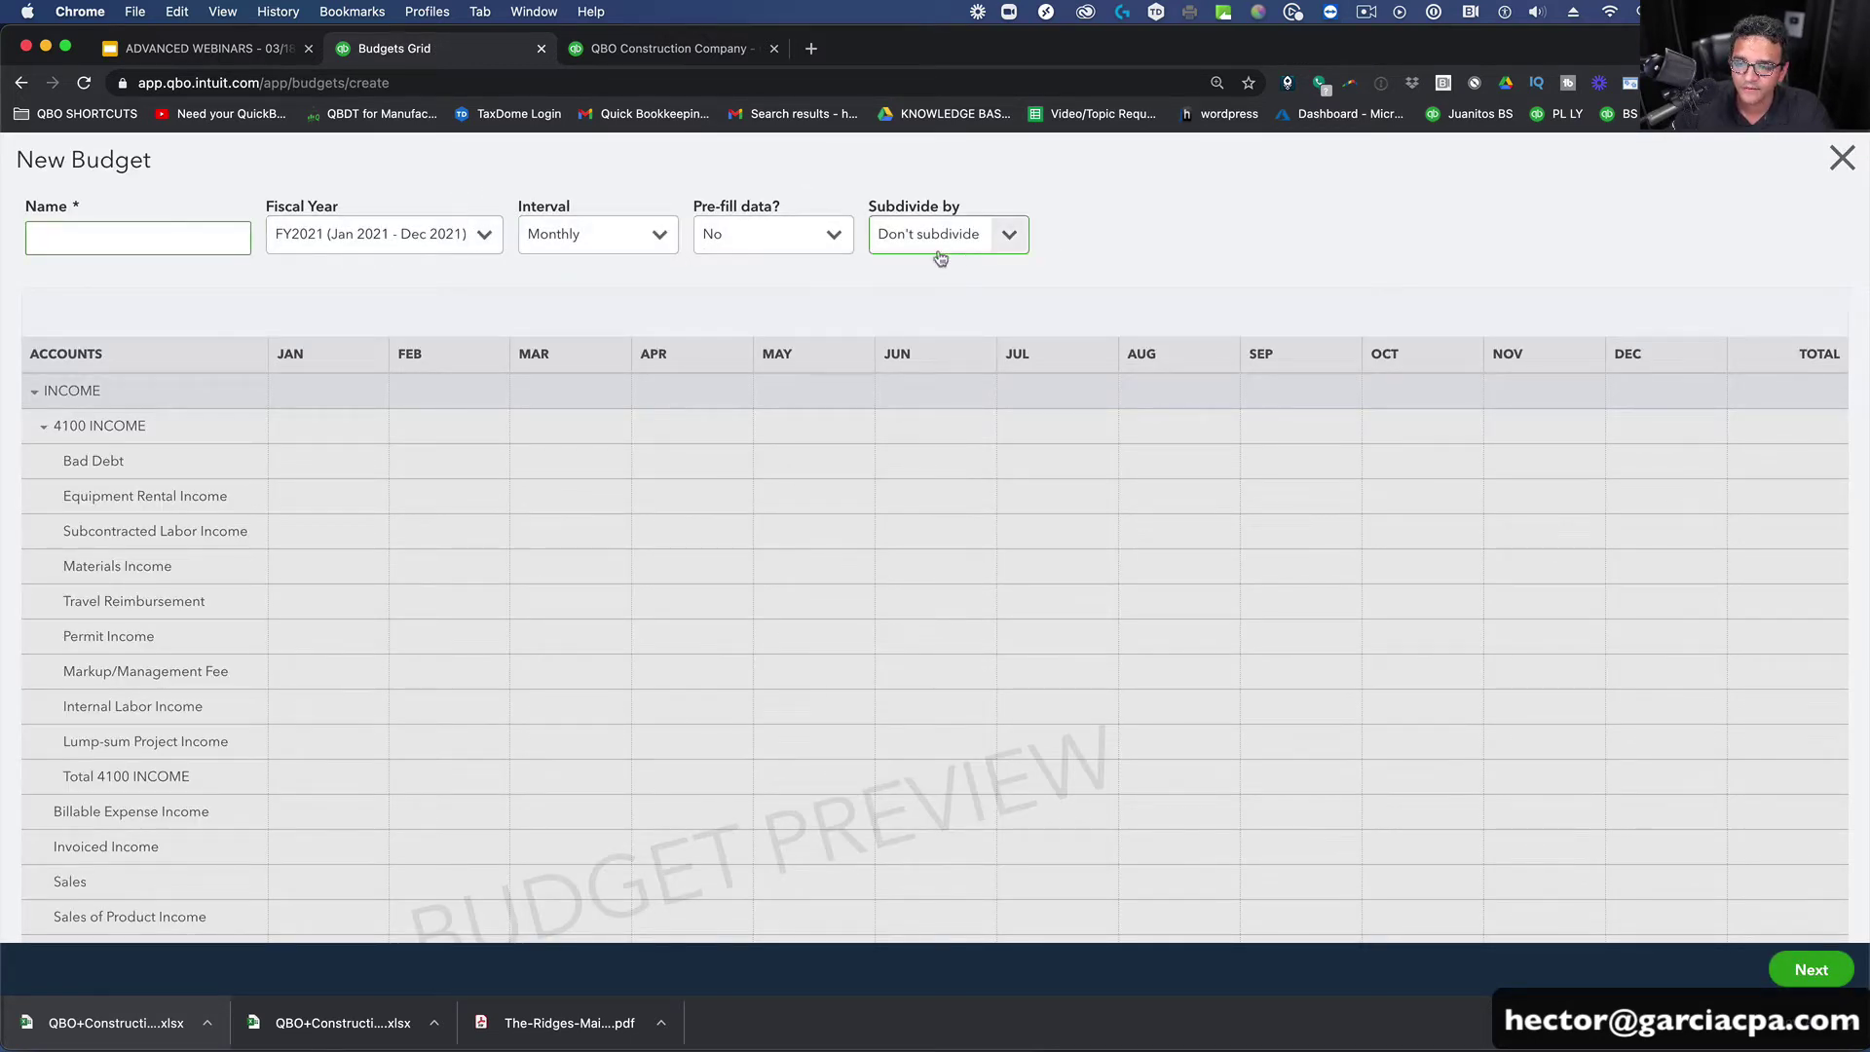
pyautogui.click(1003, 236)
pyautogui.click(926, 313)
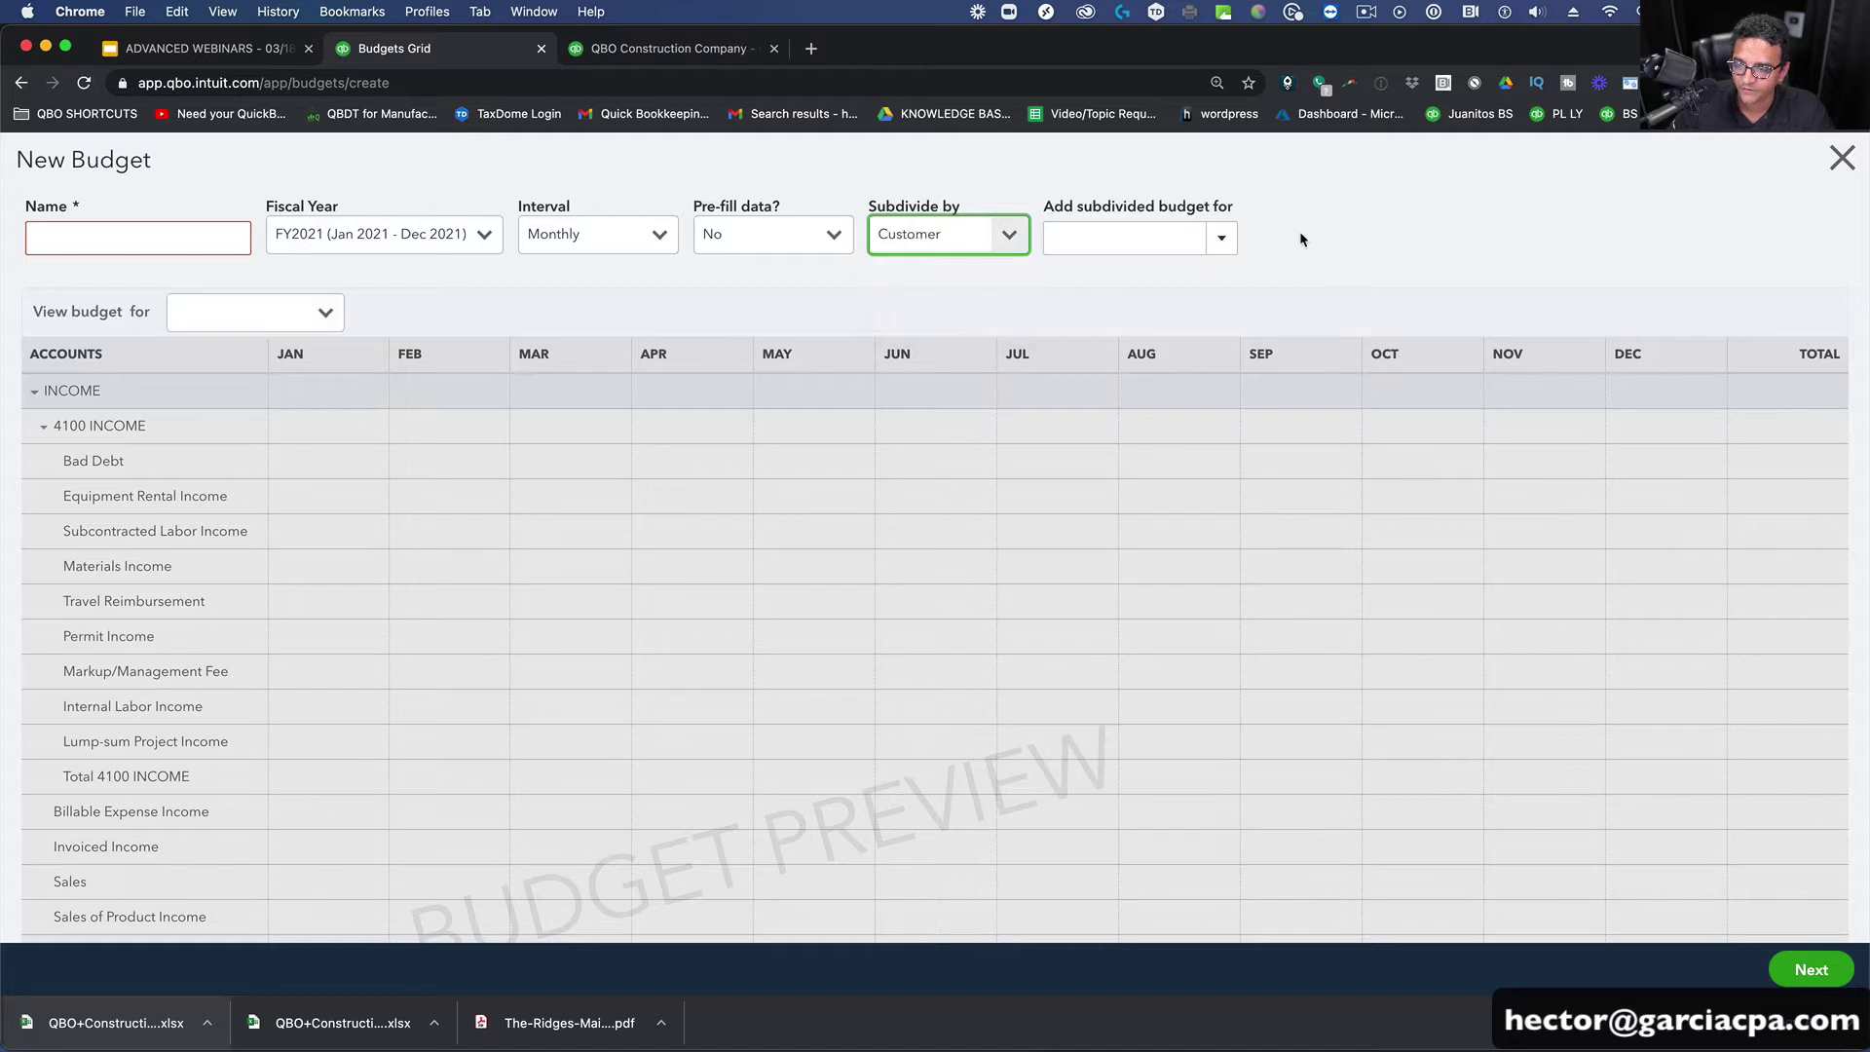
# Step: Add a subdivided budget for the Love & Love Associates project Conference Room Expansion #17000
pyautogui.click(1222, 238)
pyautogui.scroll(-1, 1232, 310)
pyautogui.scroll(1, 1207, 331)
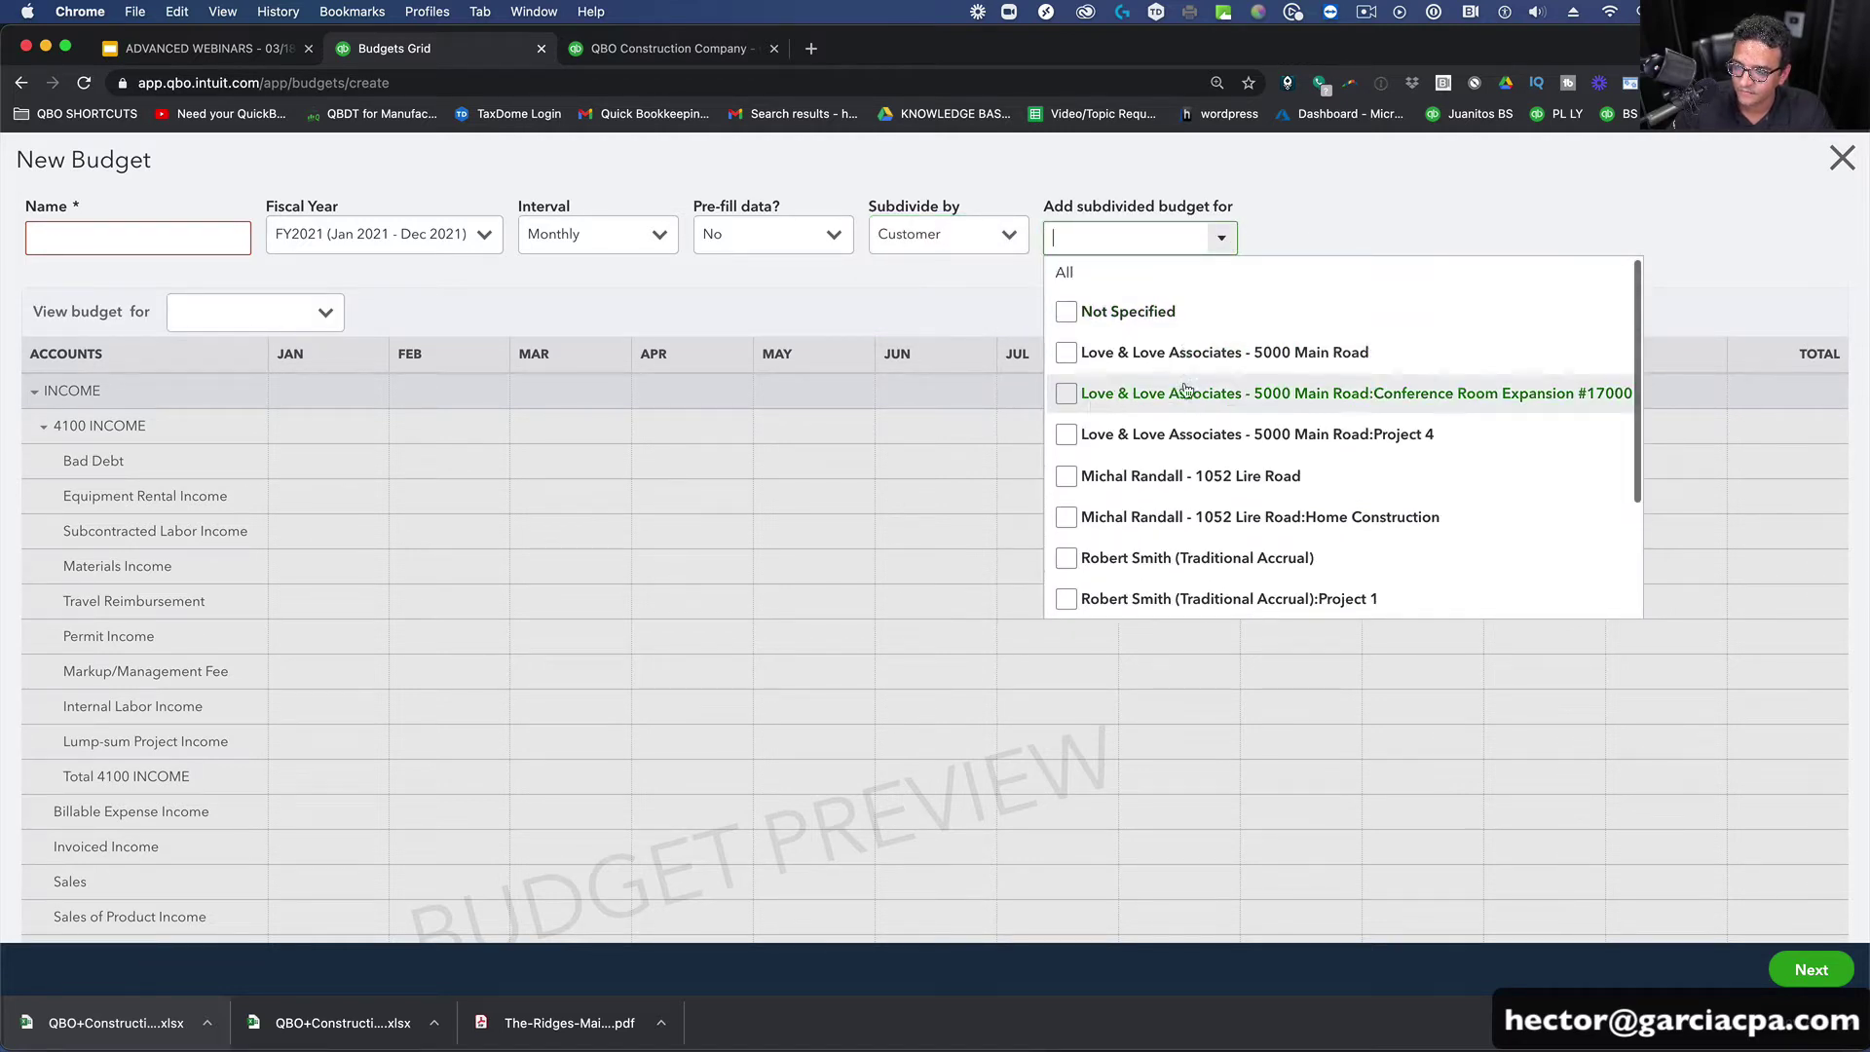
pyautogui.click(1068, 394)
pyautogui.click(888, 263)
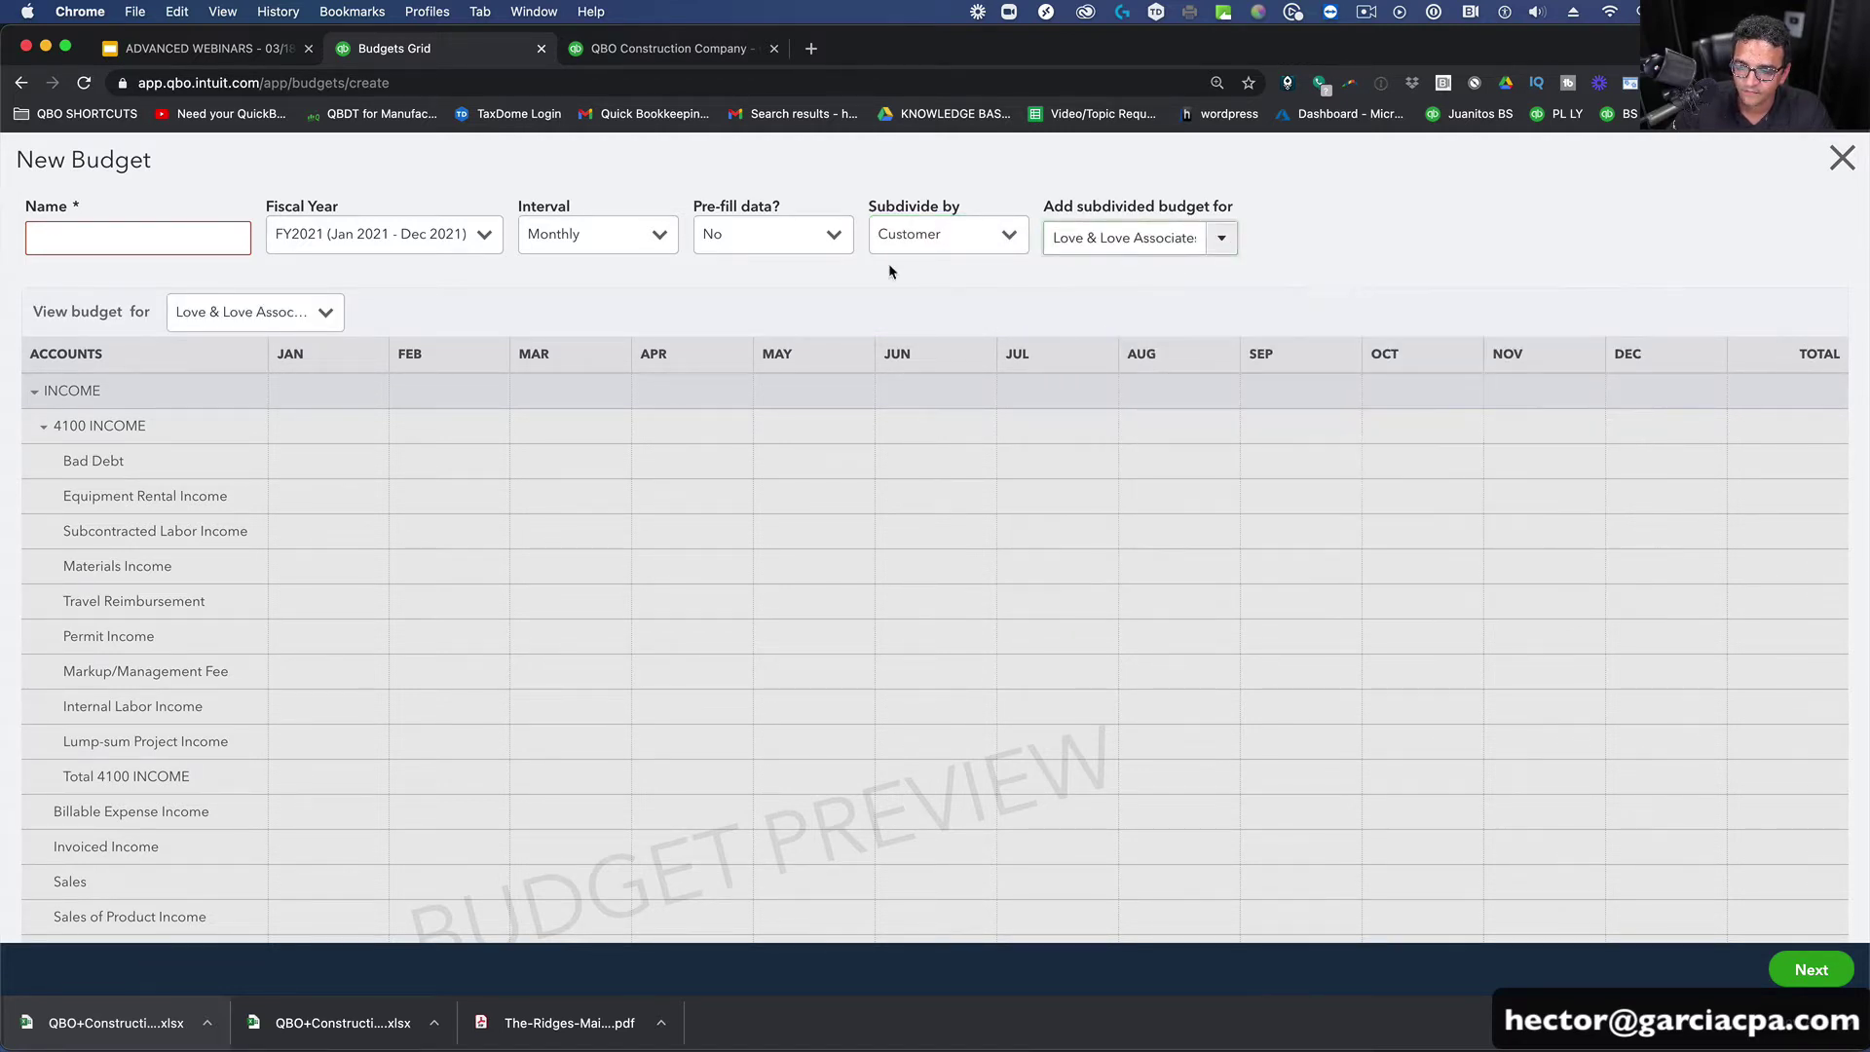
# Step: Name the budget Conf. Room Project and try to replace that name with the copied name of the subdivided project
pyautogui.click(196, 237)
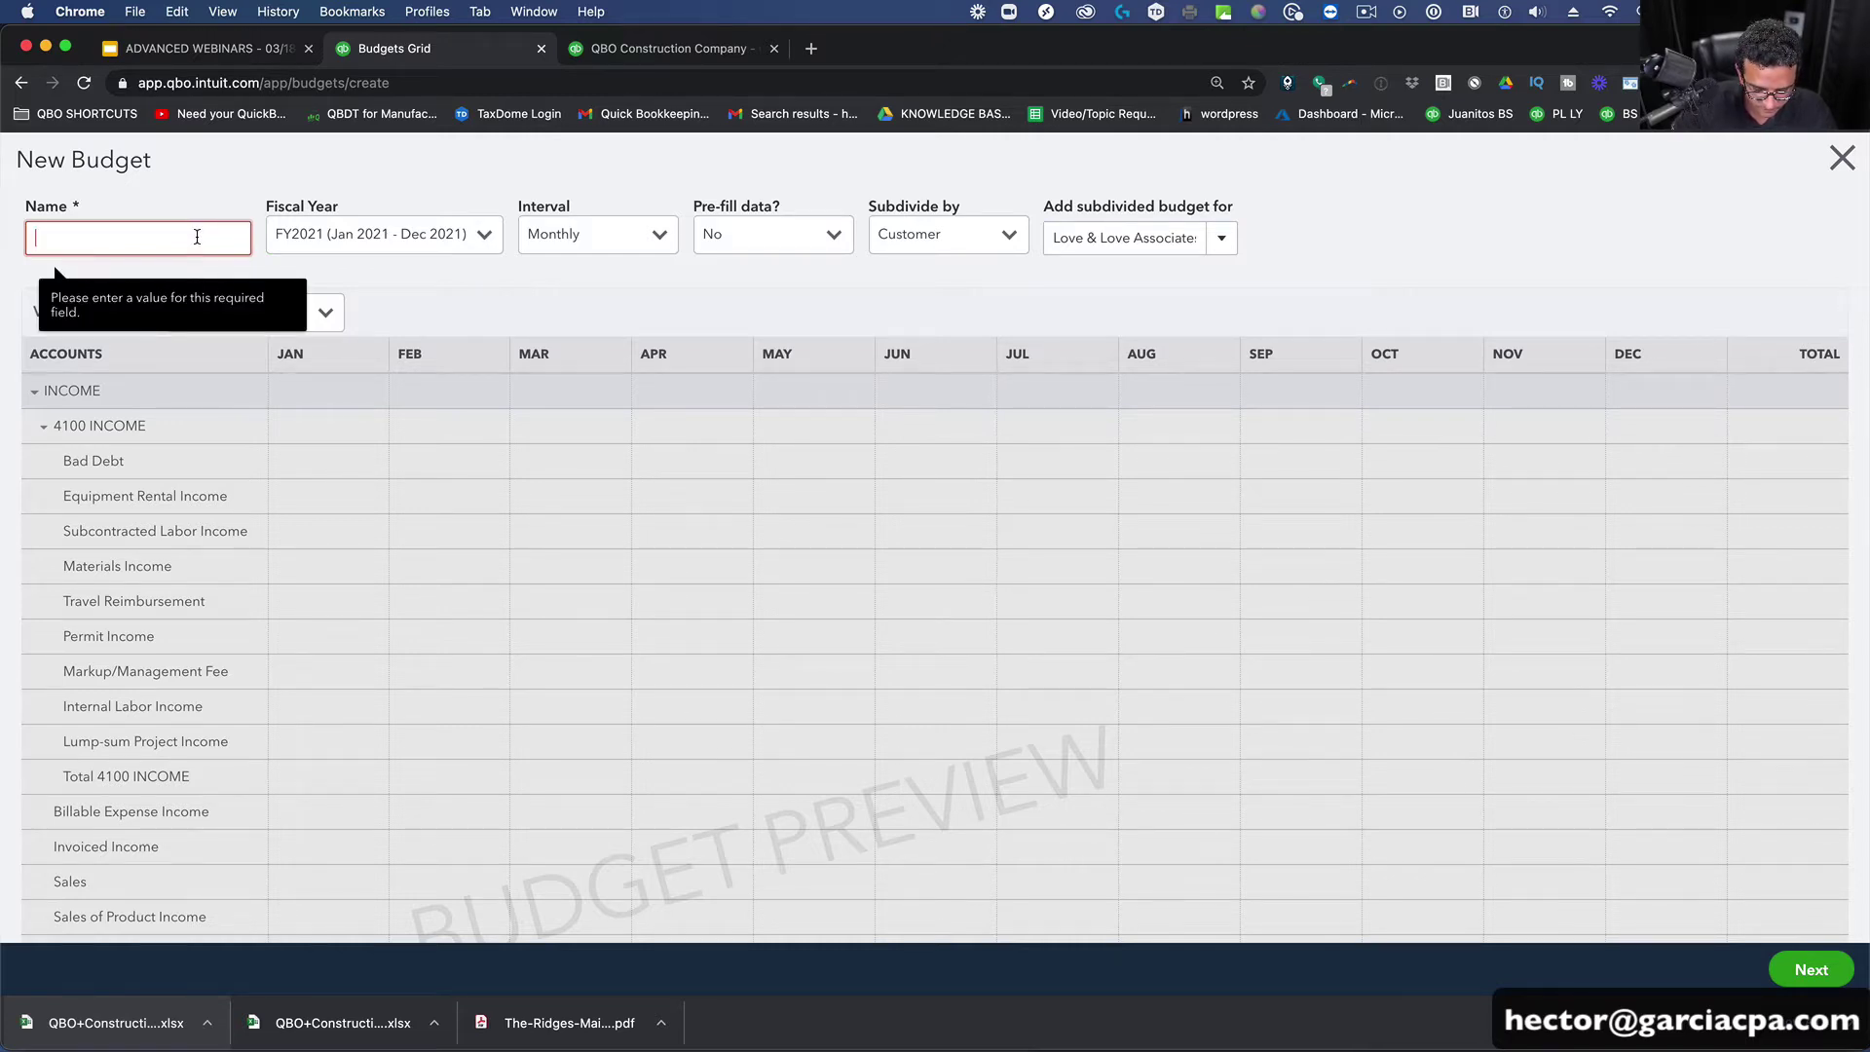
pyautogui.write('Conf. Room Project')
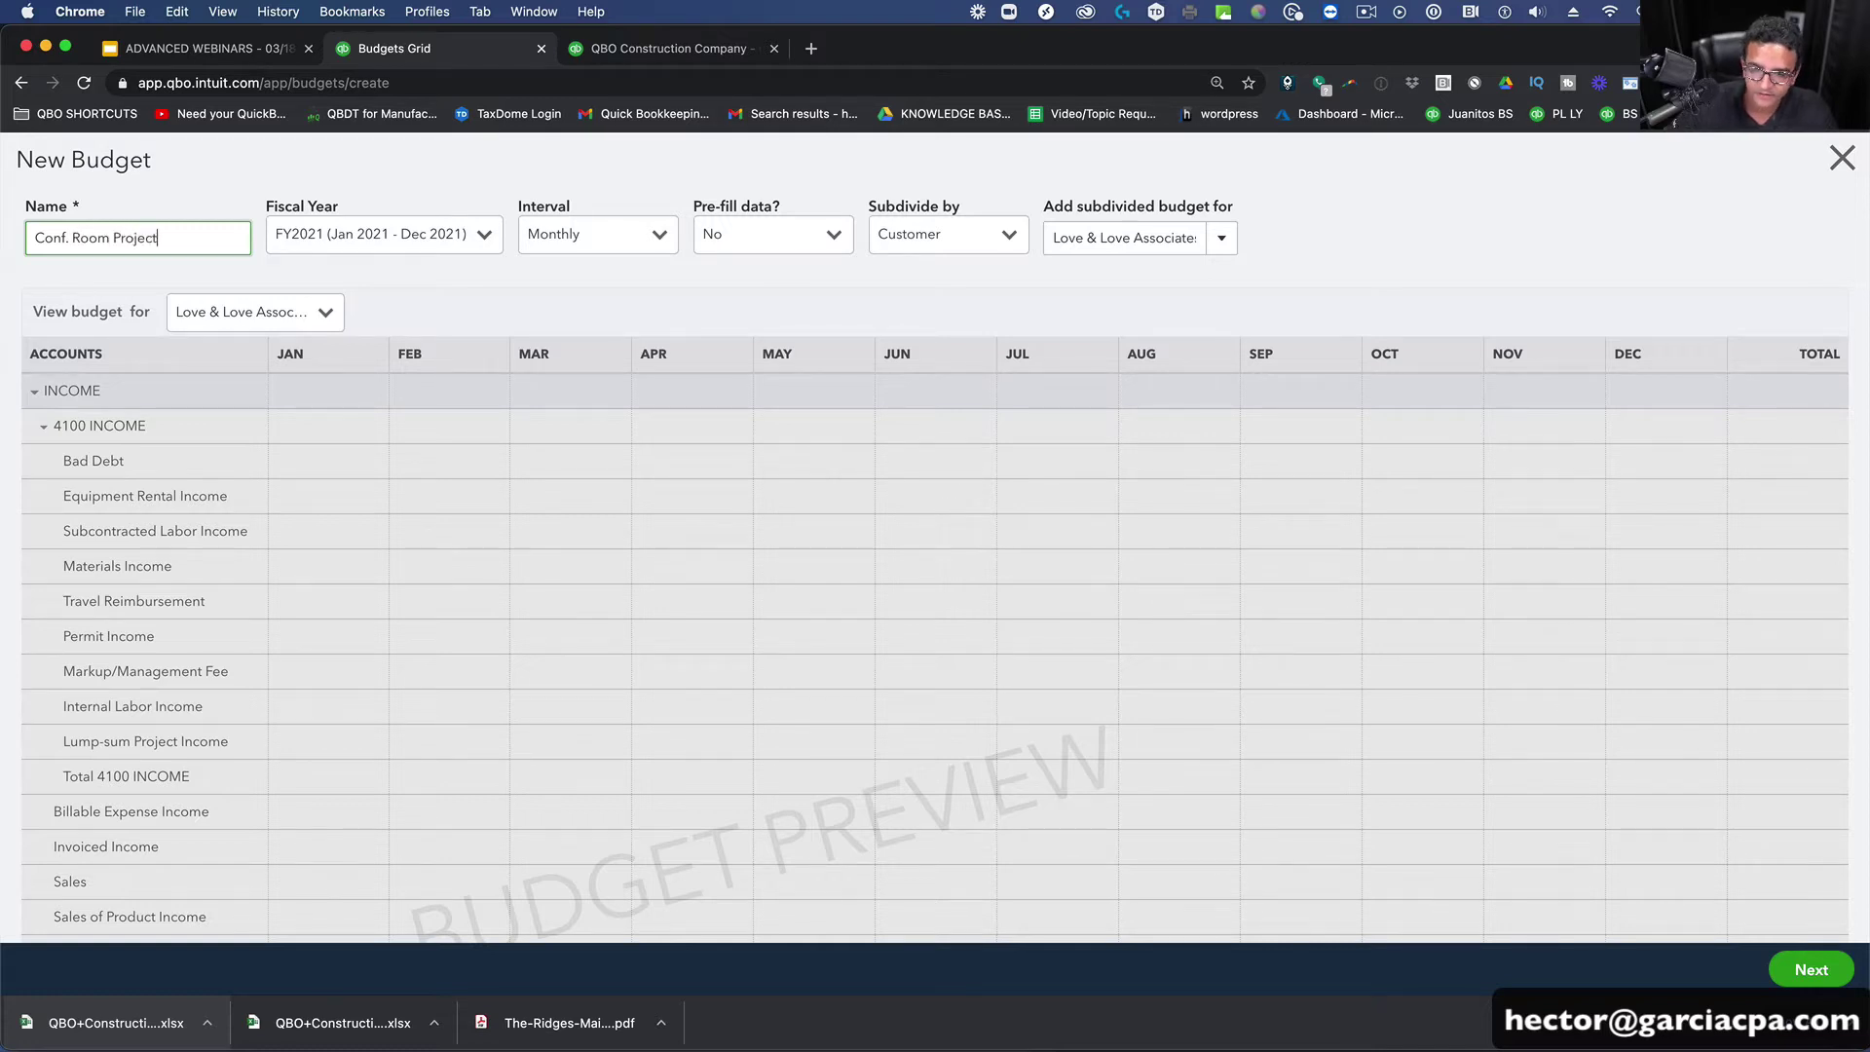
pyautogui.click(1130, 237)
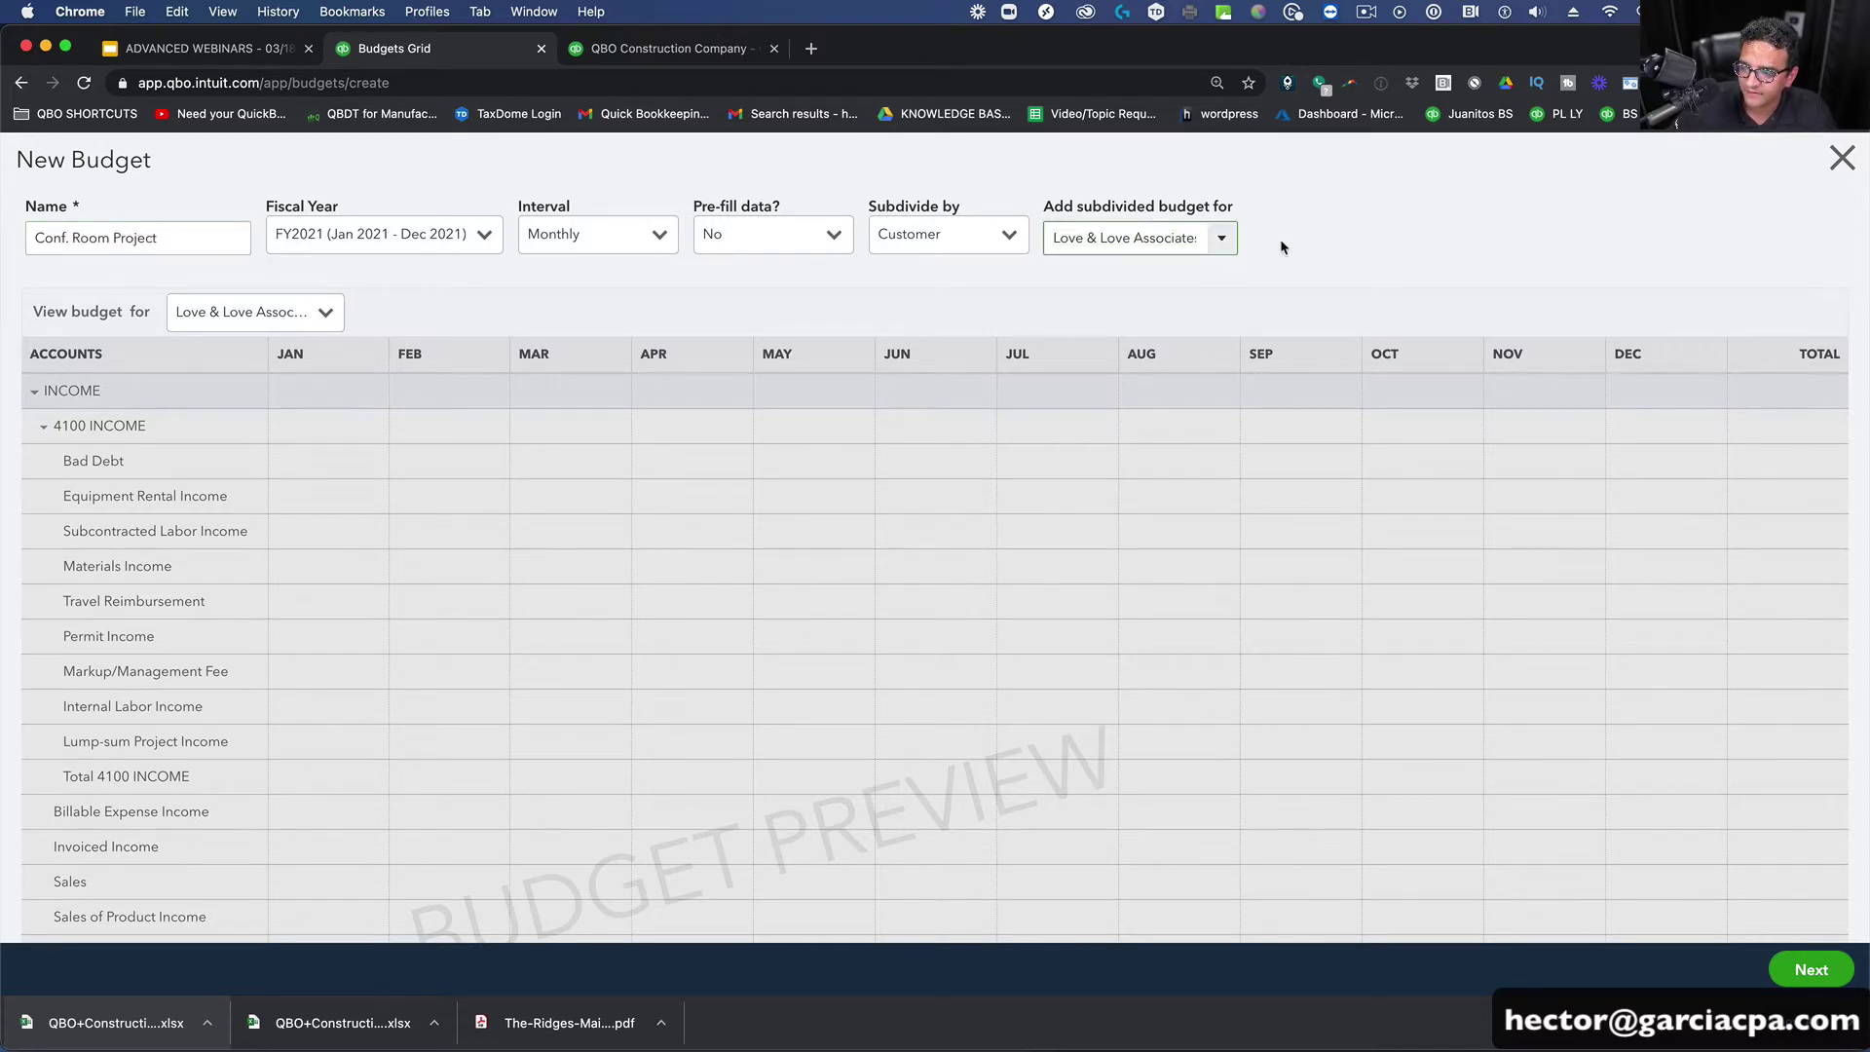
pyautogui.write('co')
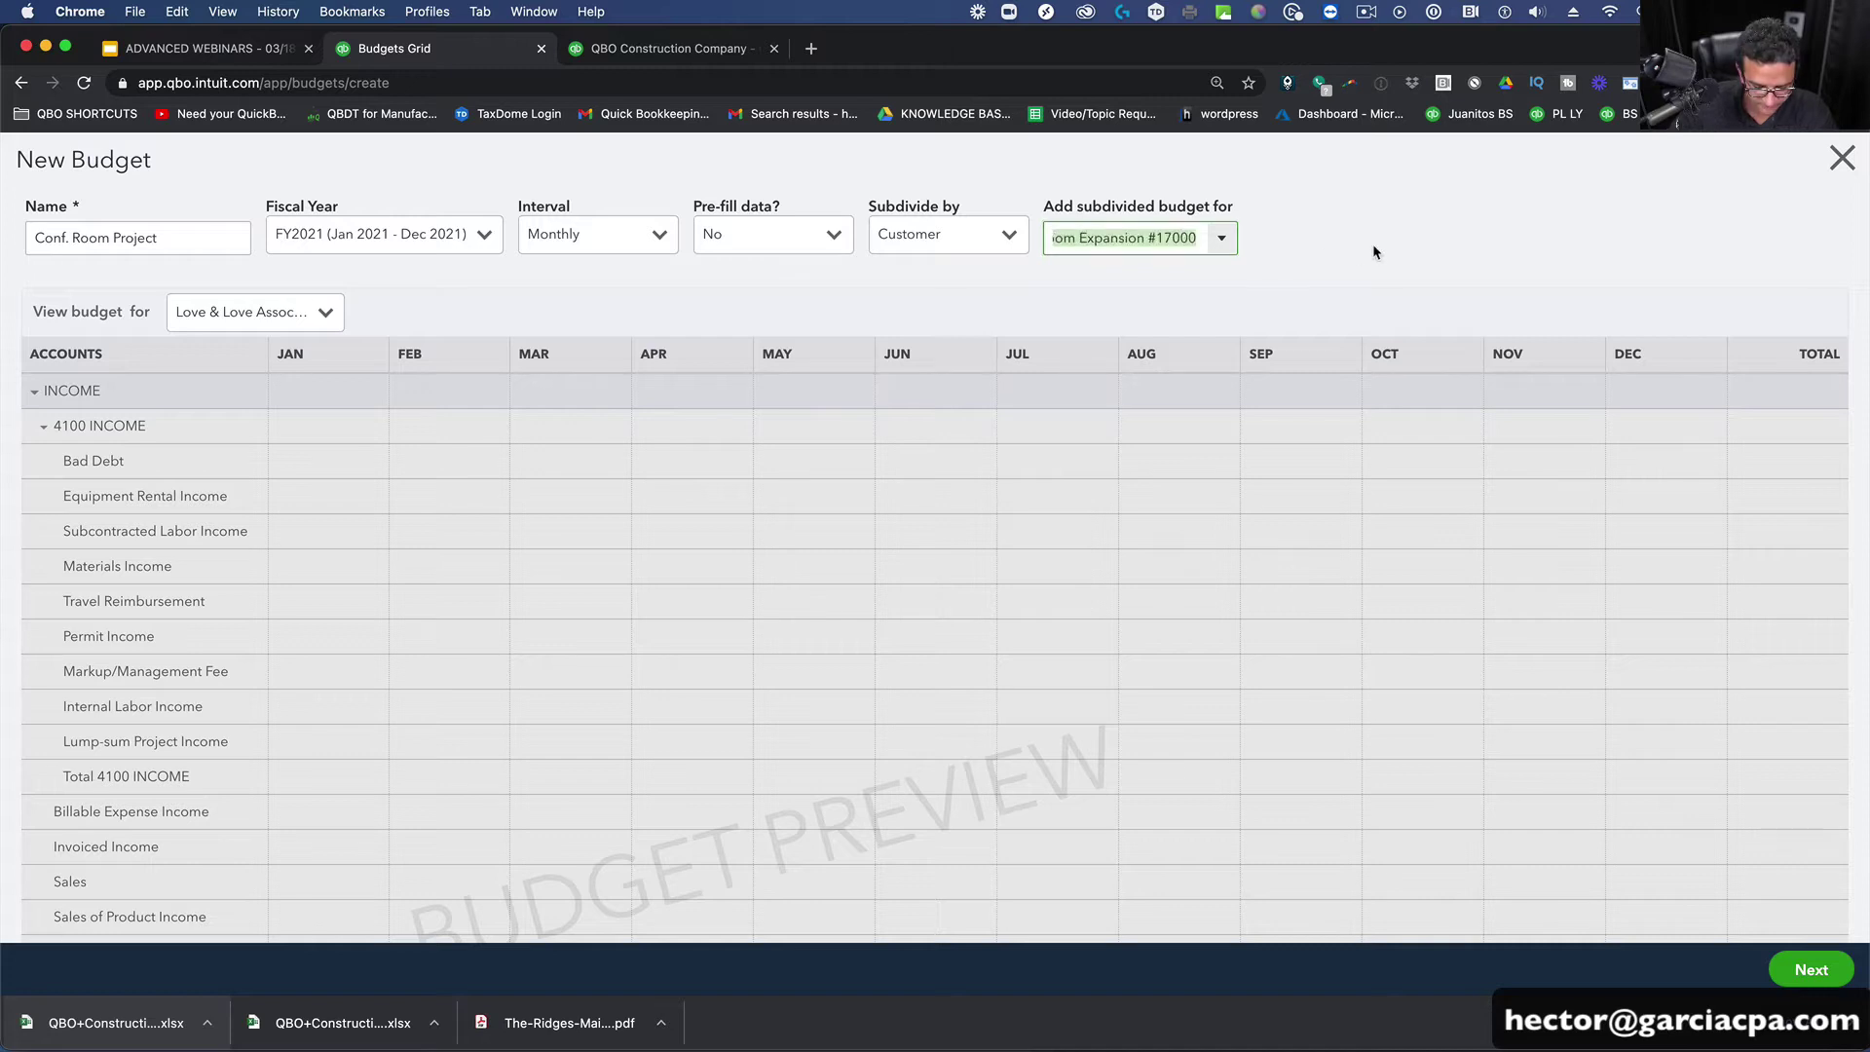
pyautogui.tripleClick(193, 237)
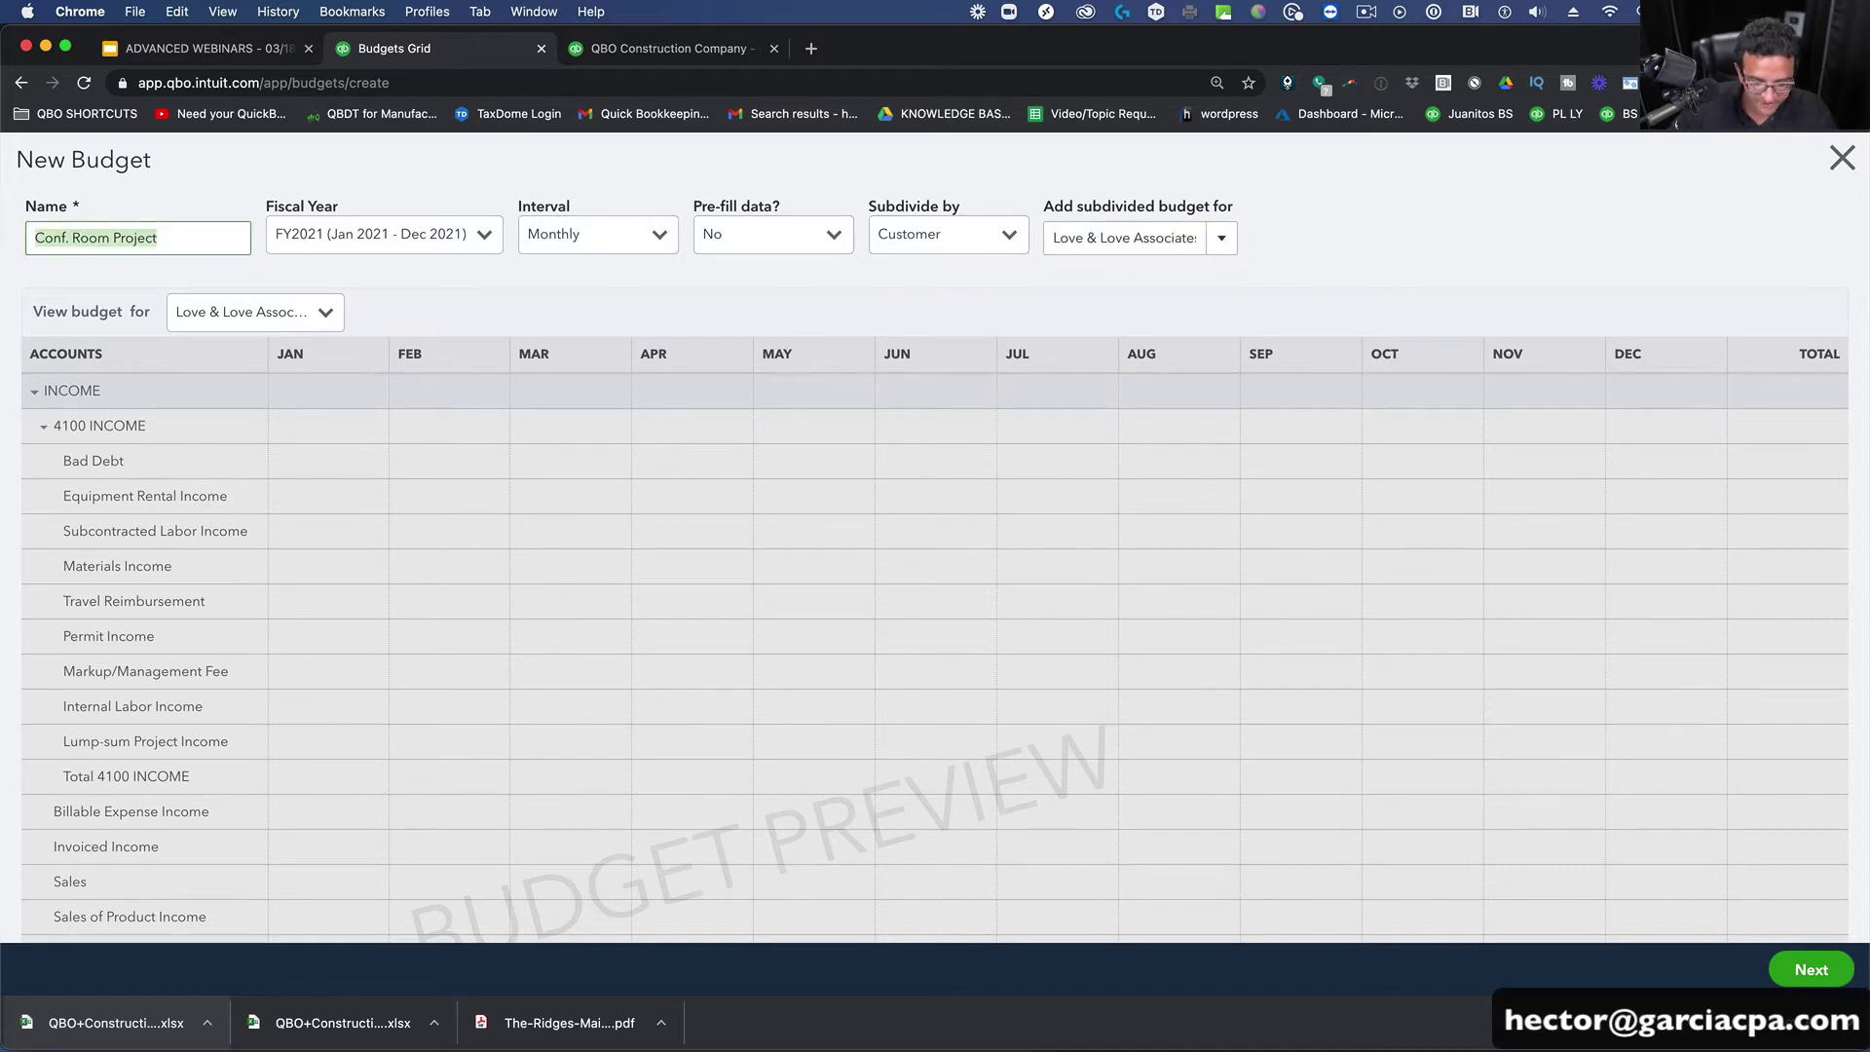
pyautogui.rightClick(84, 235)
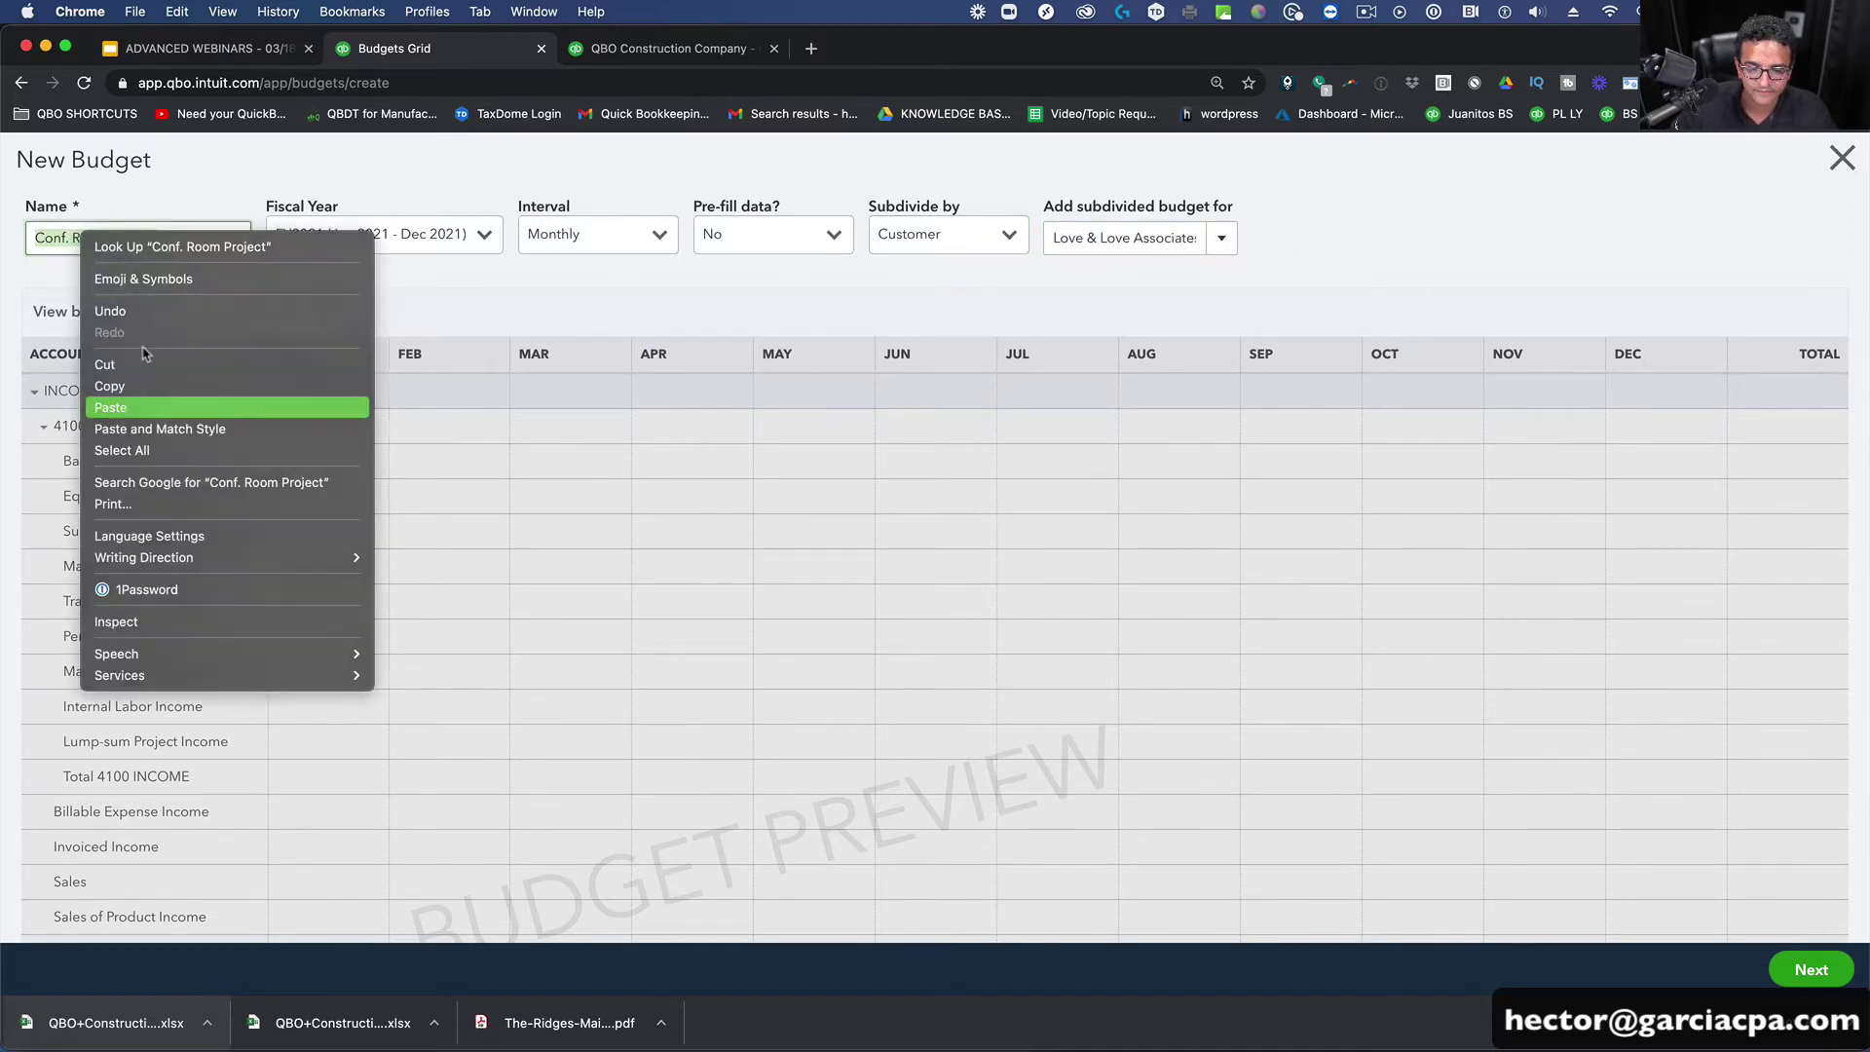
pyautogui.click(110, 407)
# Step: Copy the full customer and project name from the subdivided budget selection and paste it as the budget's name
pyautogui.tripleClick(1120, 238)
pyautogui.rightClick(1095, 238)
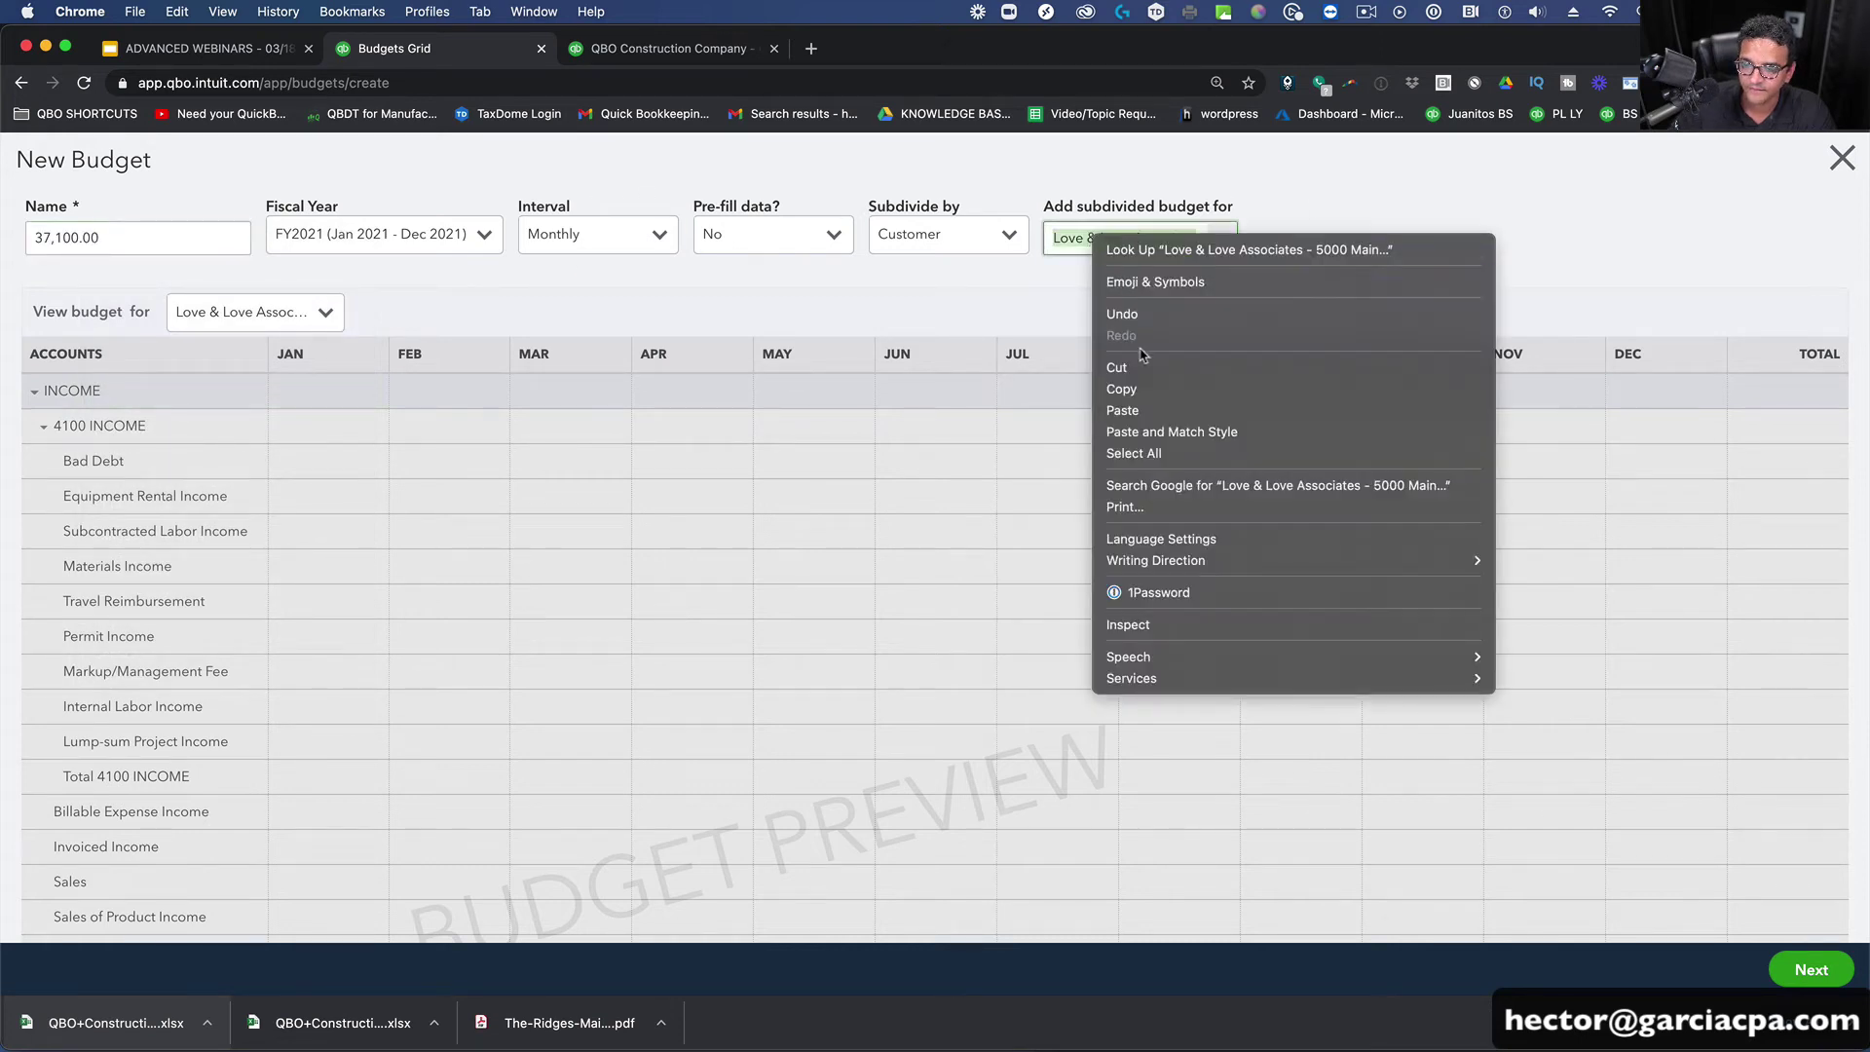
pyautogui.click(1143, 389)
pyautogui.tripleClick(132, 236)
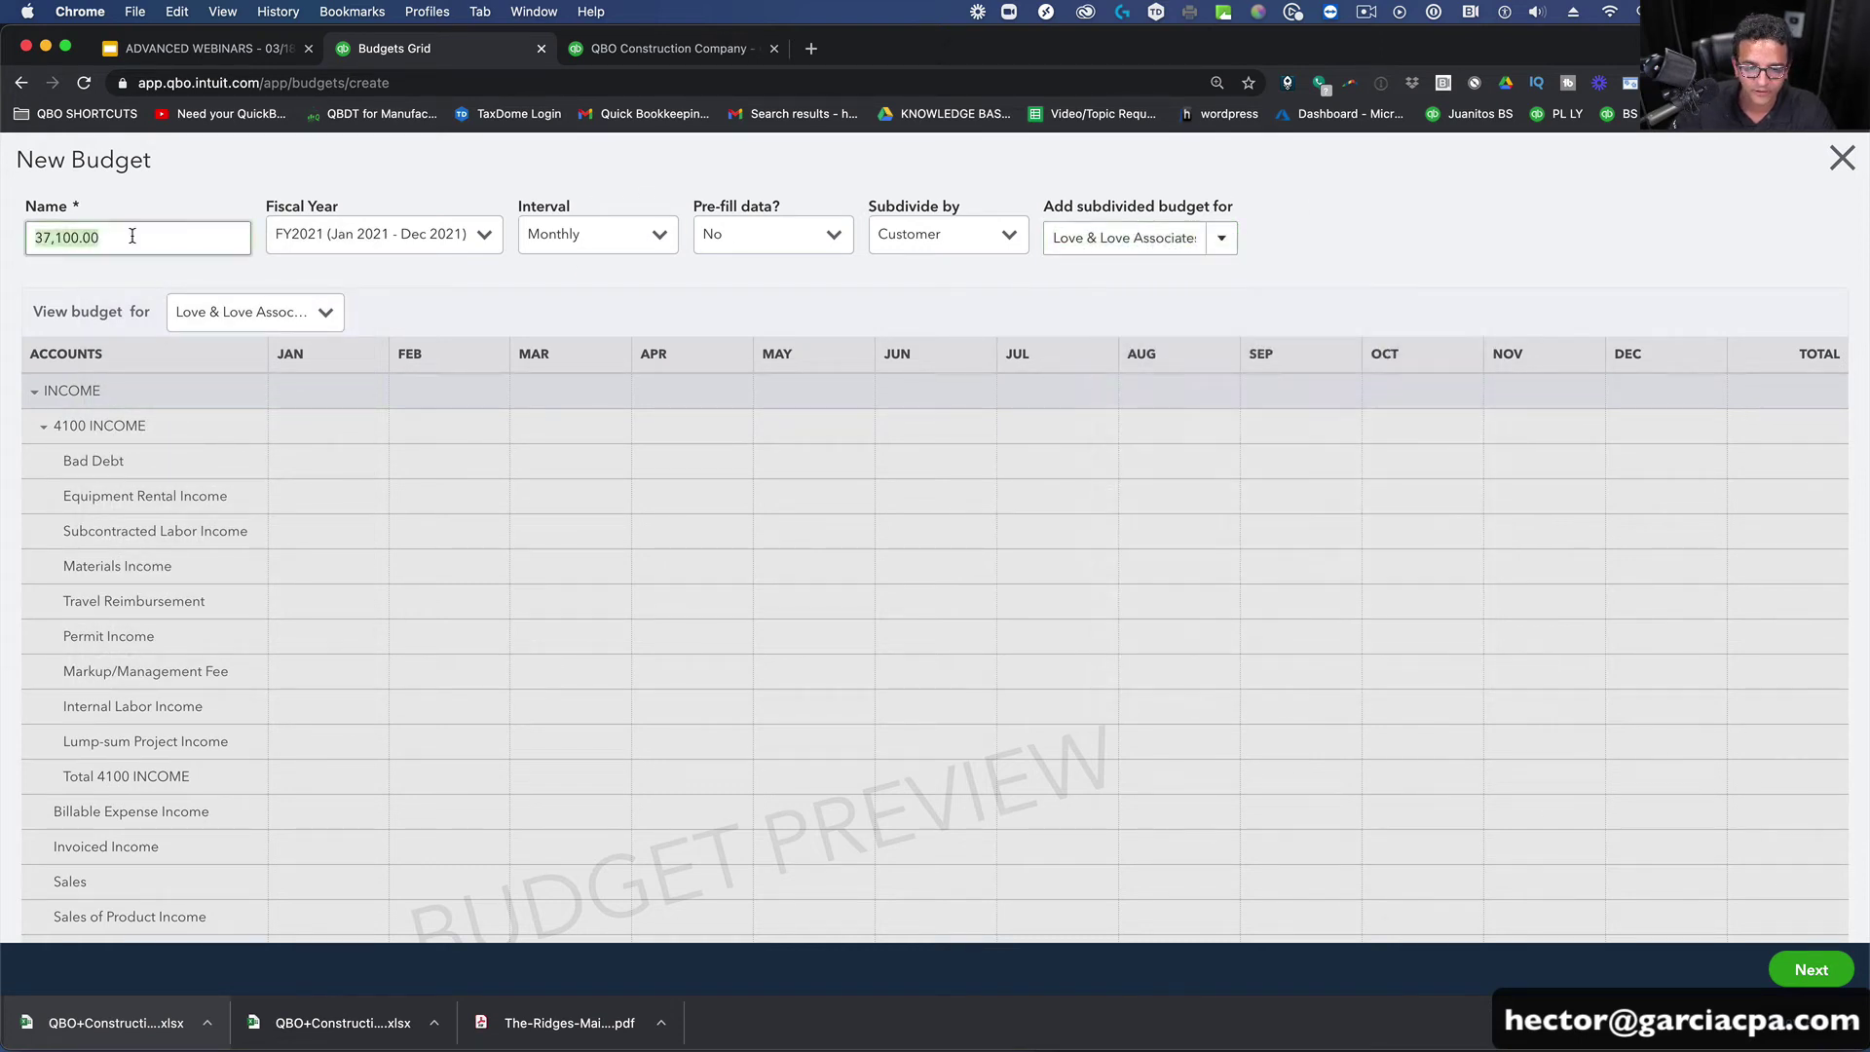
pyautogui.rightClick(60, 238)
pyautogui.click(117, 407)
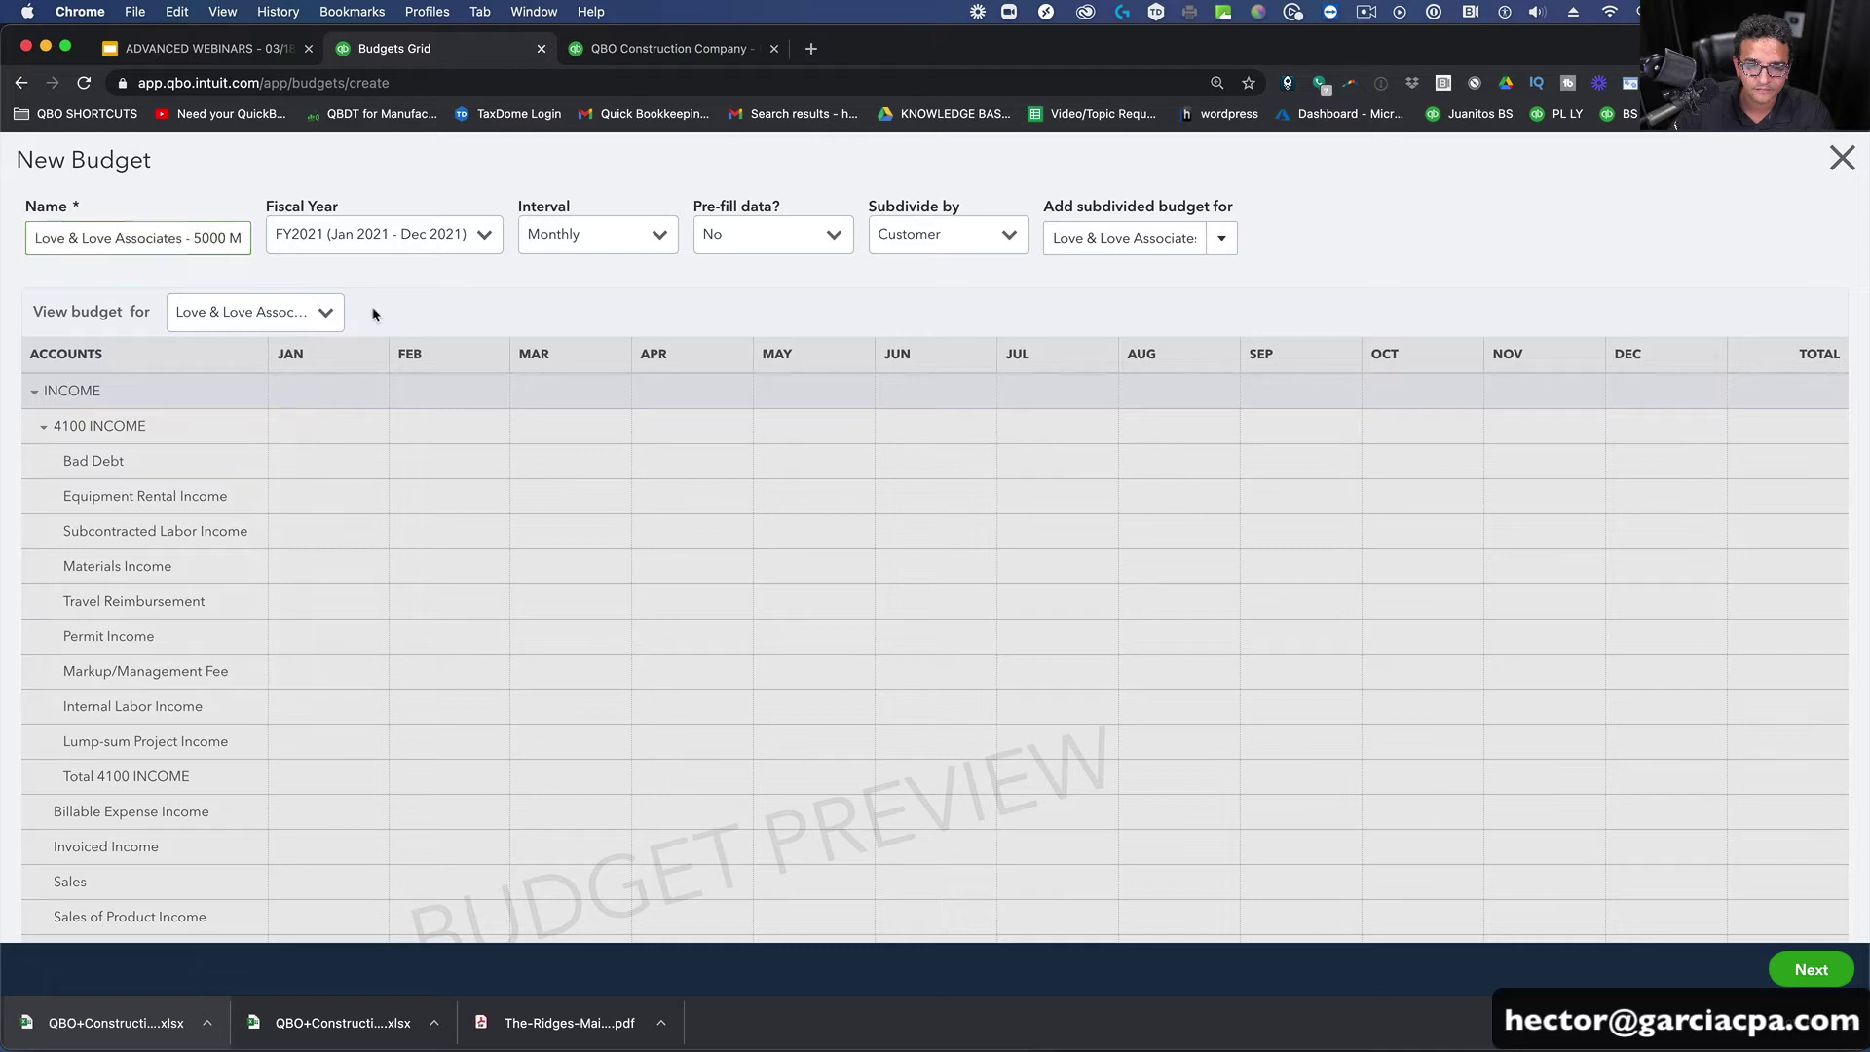
# Step: View the budget for the Conference Room Expansion project, set its interval to Yearly, and keep it subdivided by Customer
pyautogui.click(326, 313)
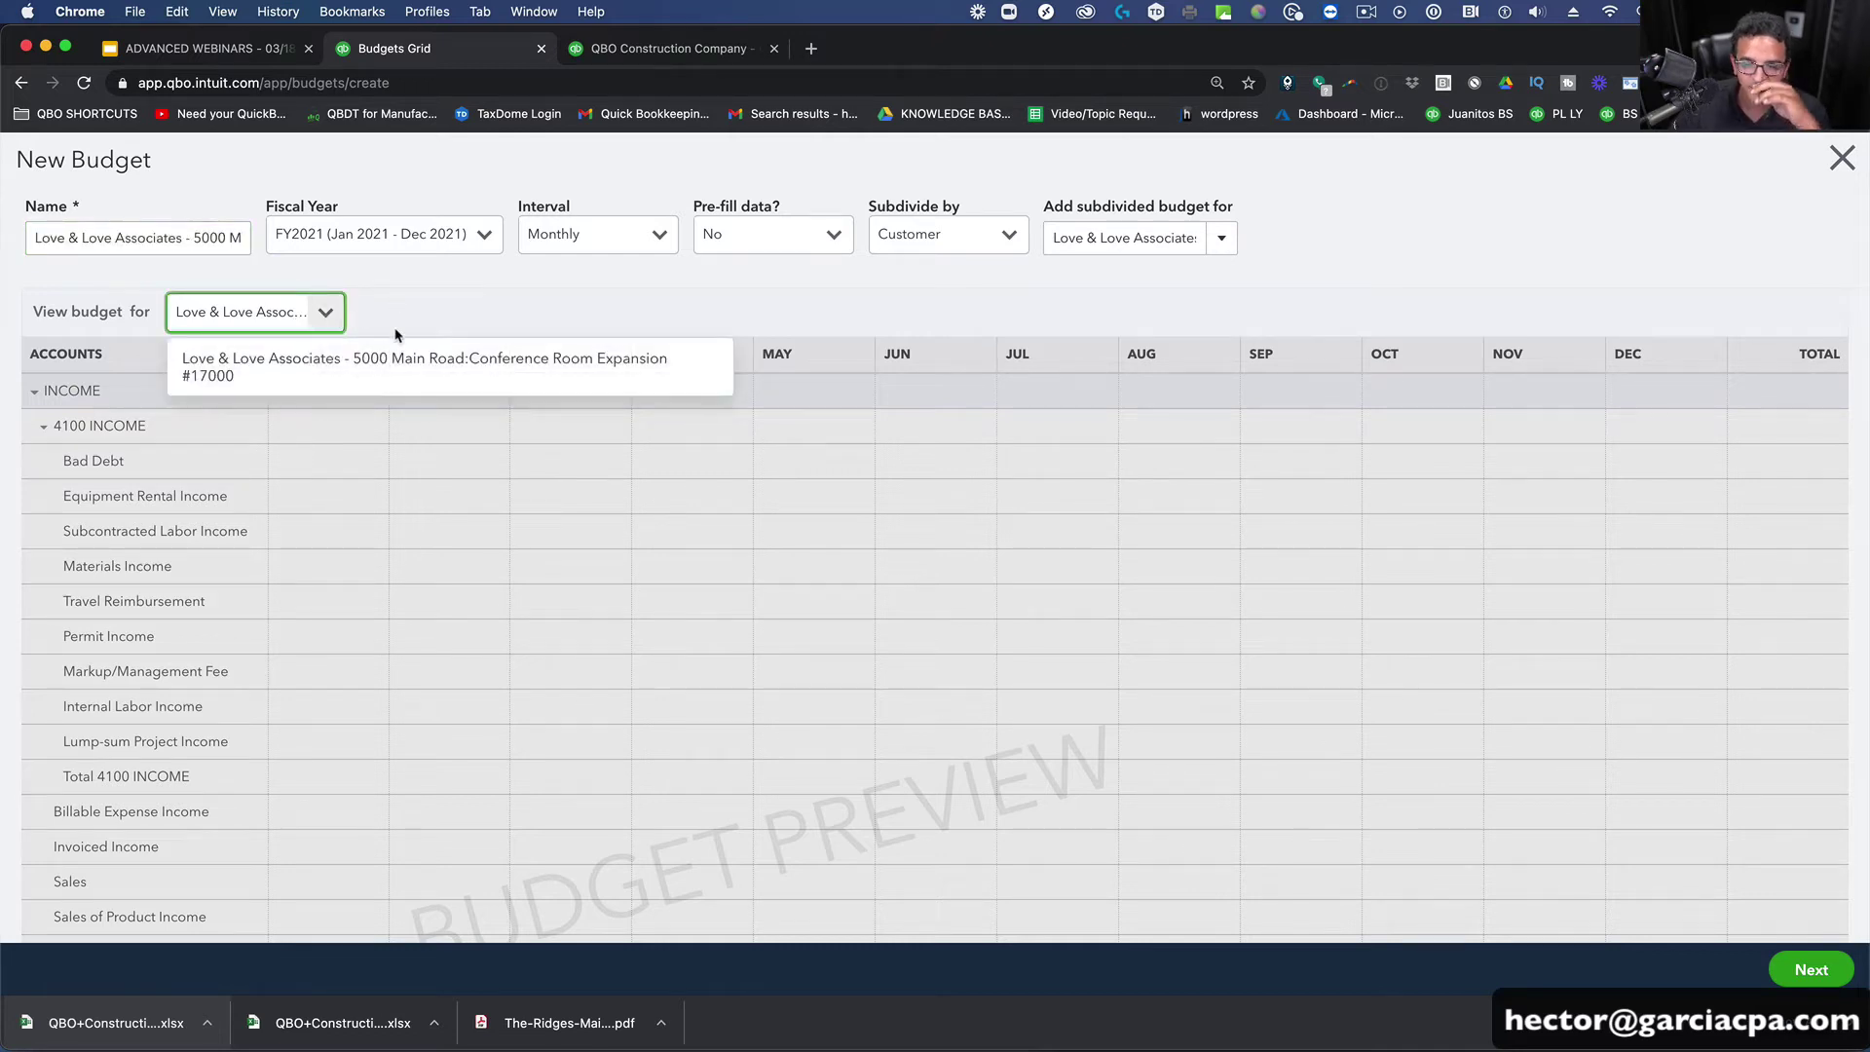
pyautogui.click(292, 362)
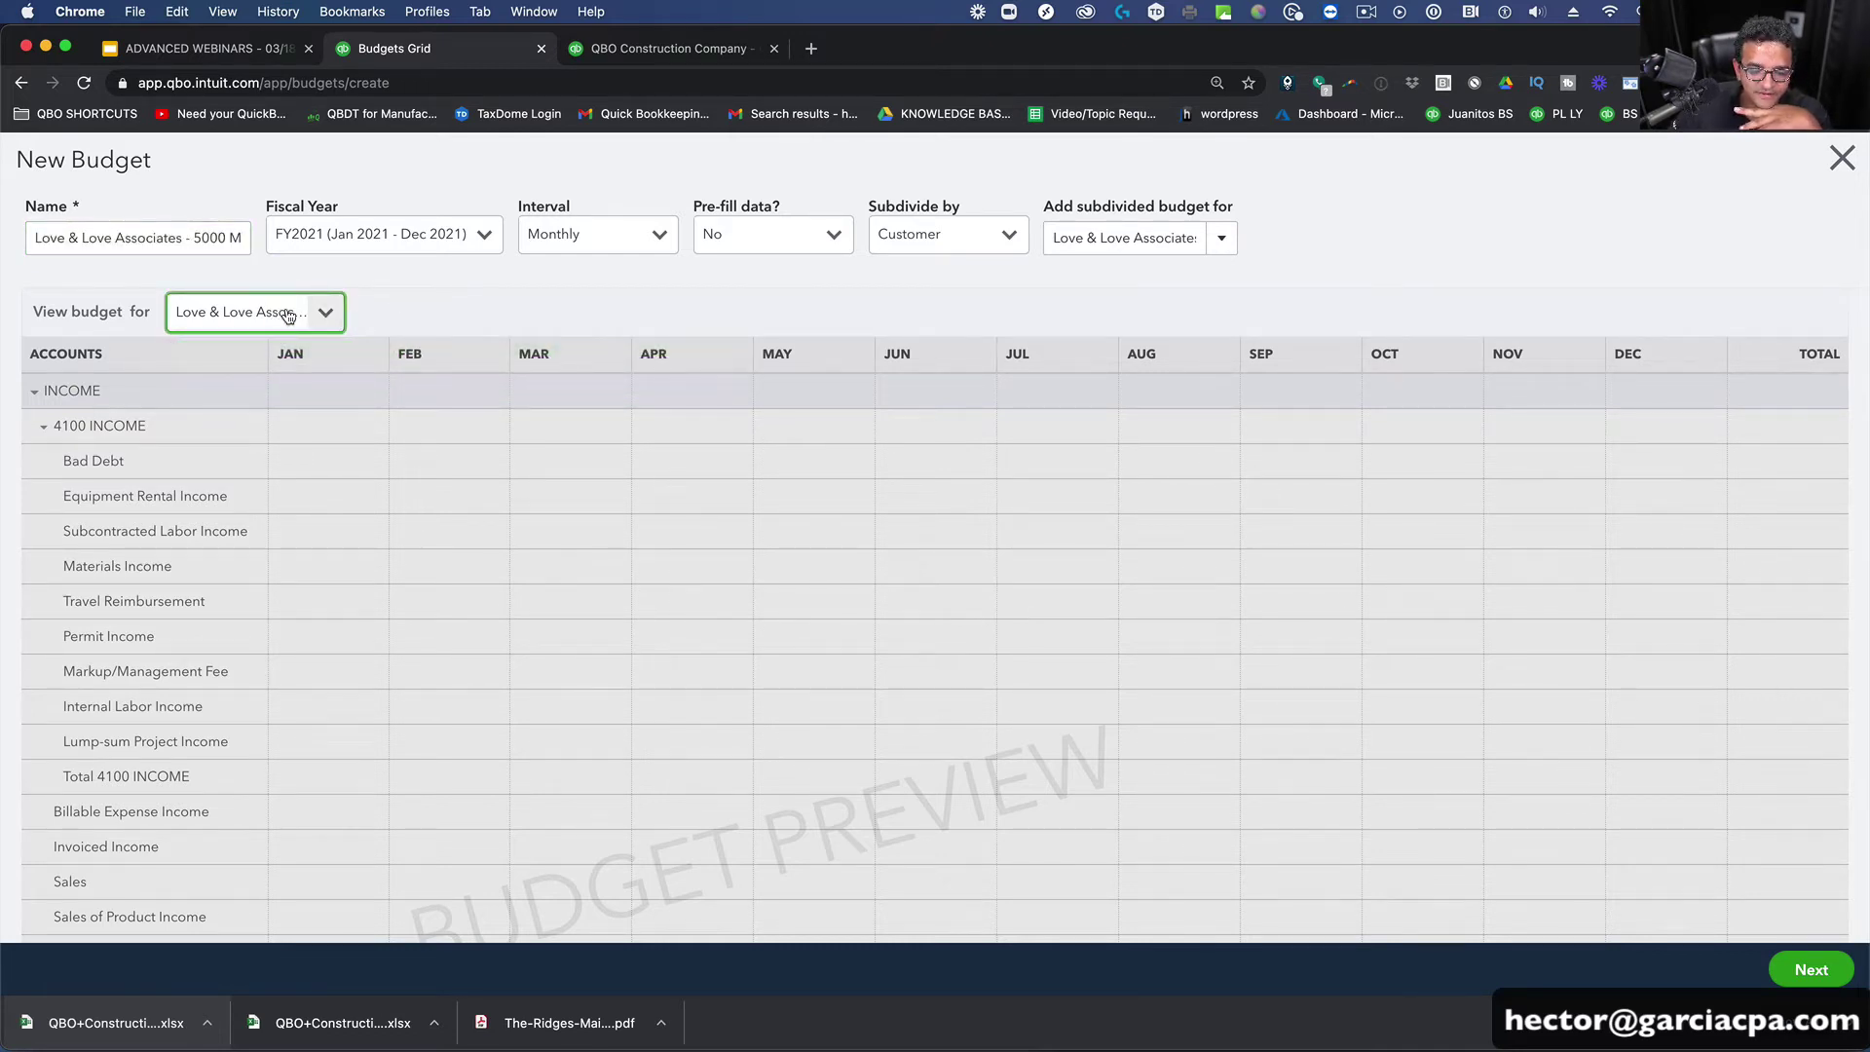
pyautogui.click(661, 241)
pyautogui.click(575, 348)
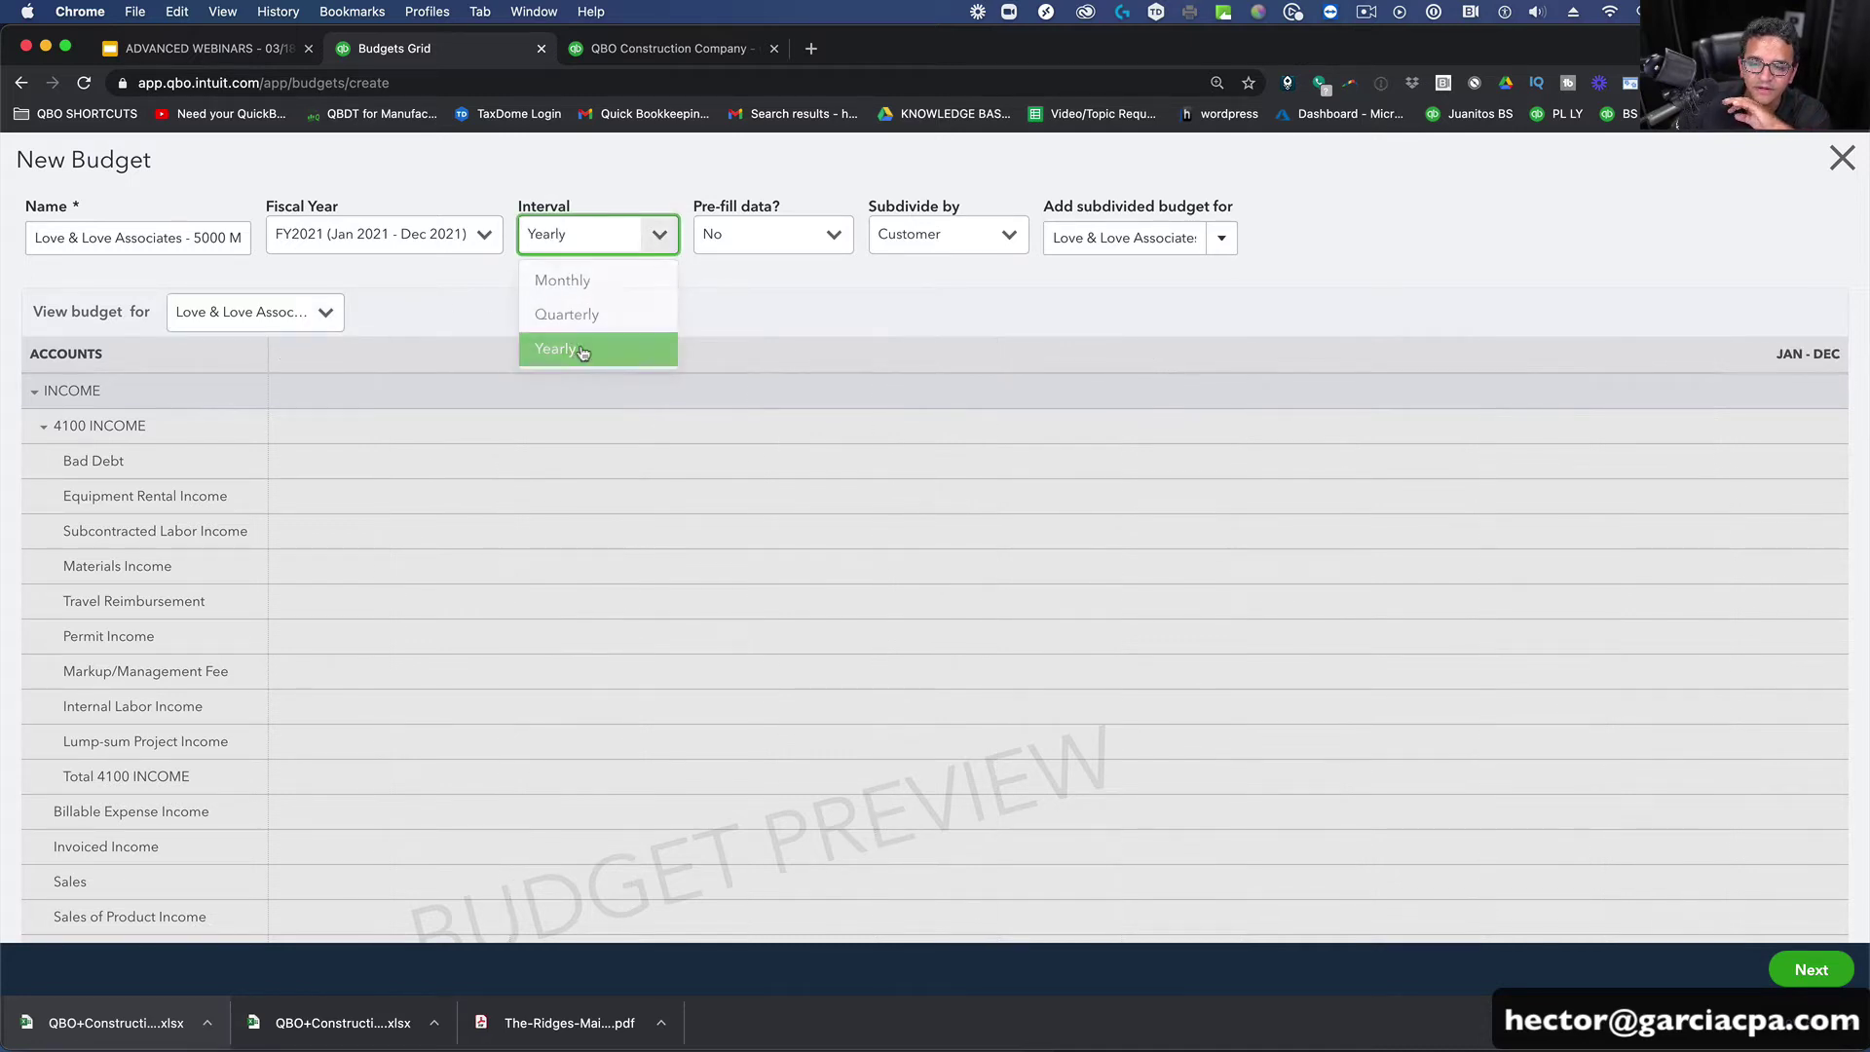
pyautogui.click(497, 241)
pyautogui.click(581, 201)
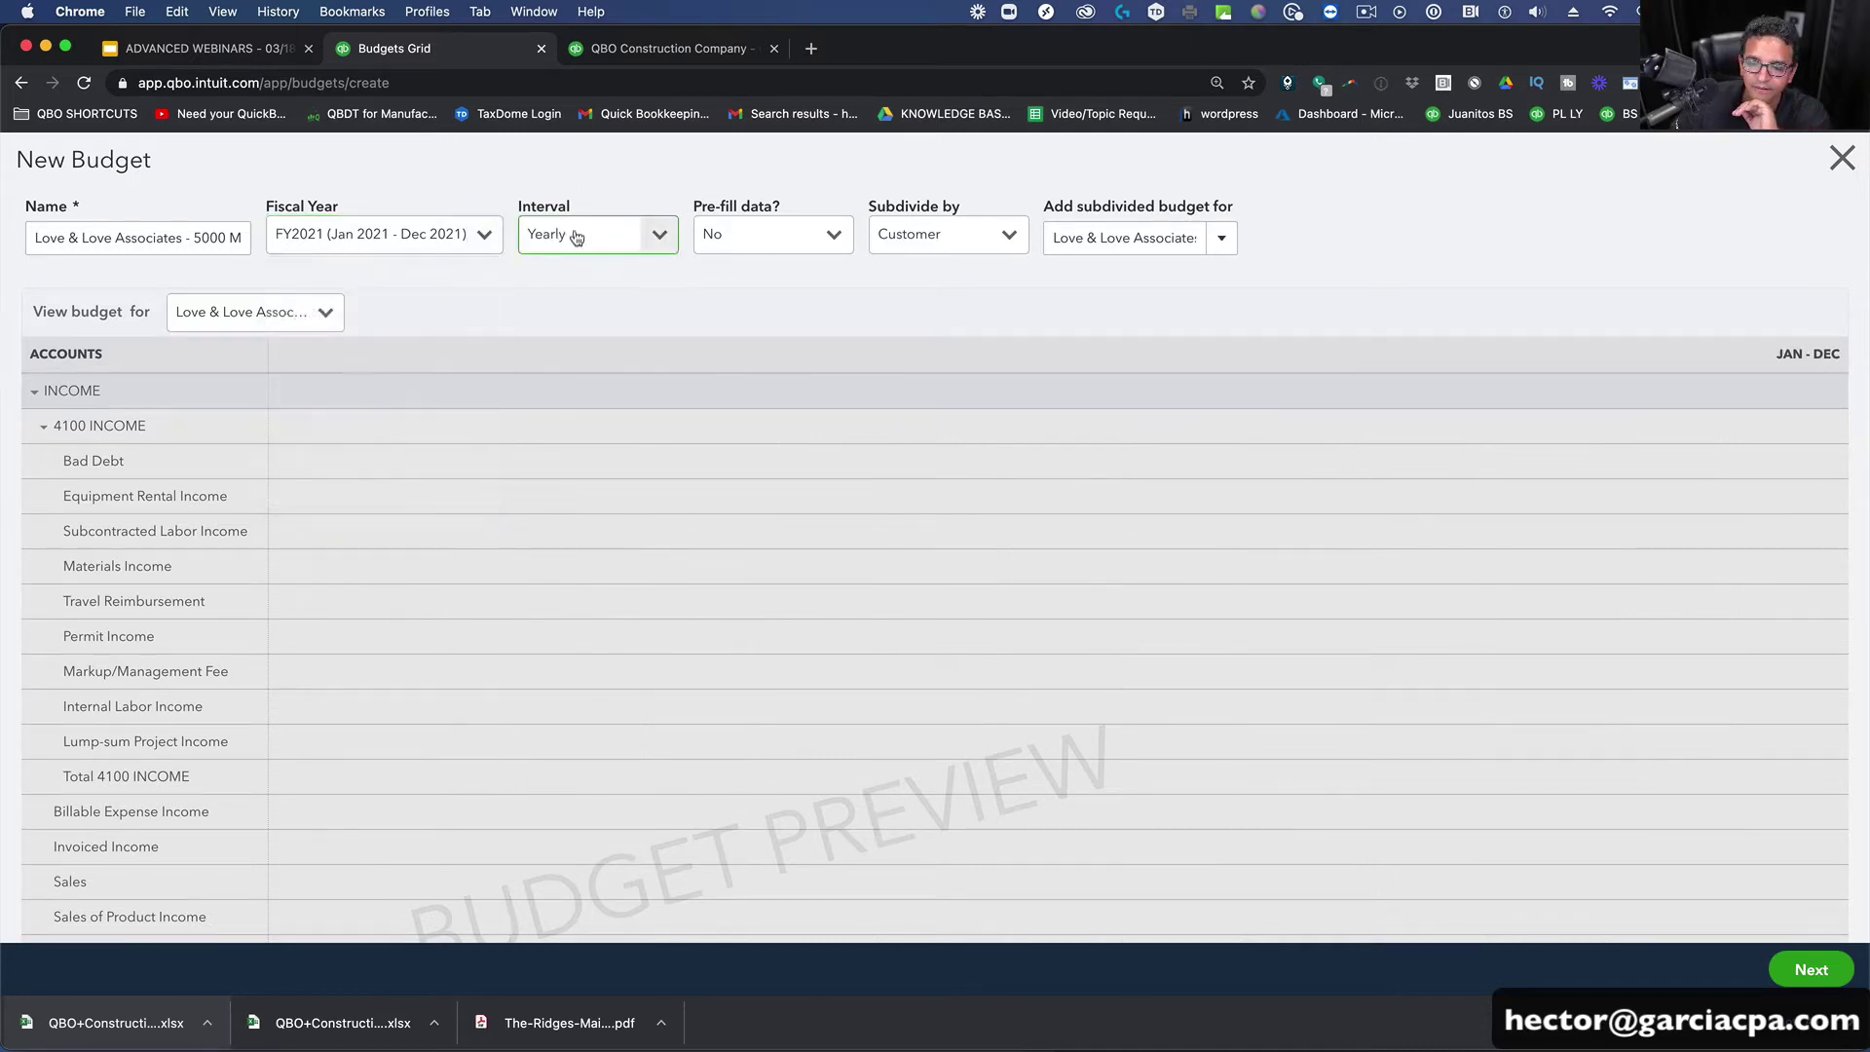
pyautogui.click(1009, 235)
pyautogui.click(920, 312)
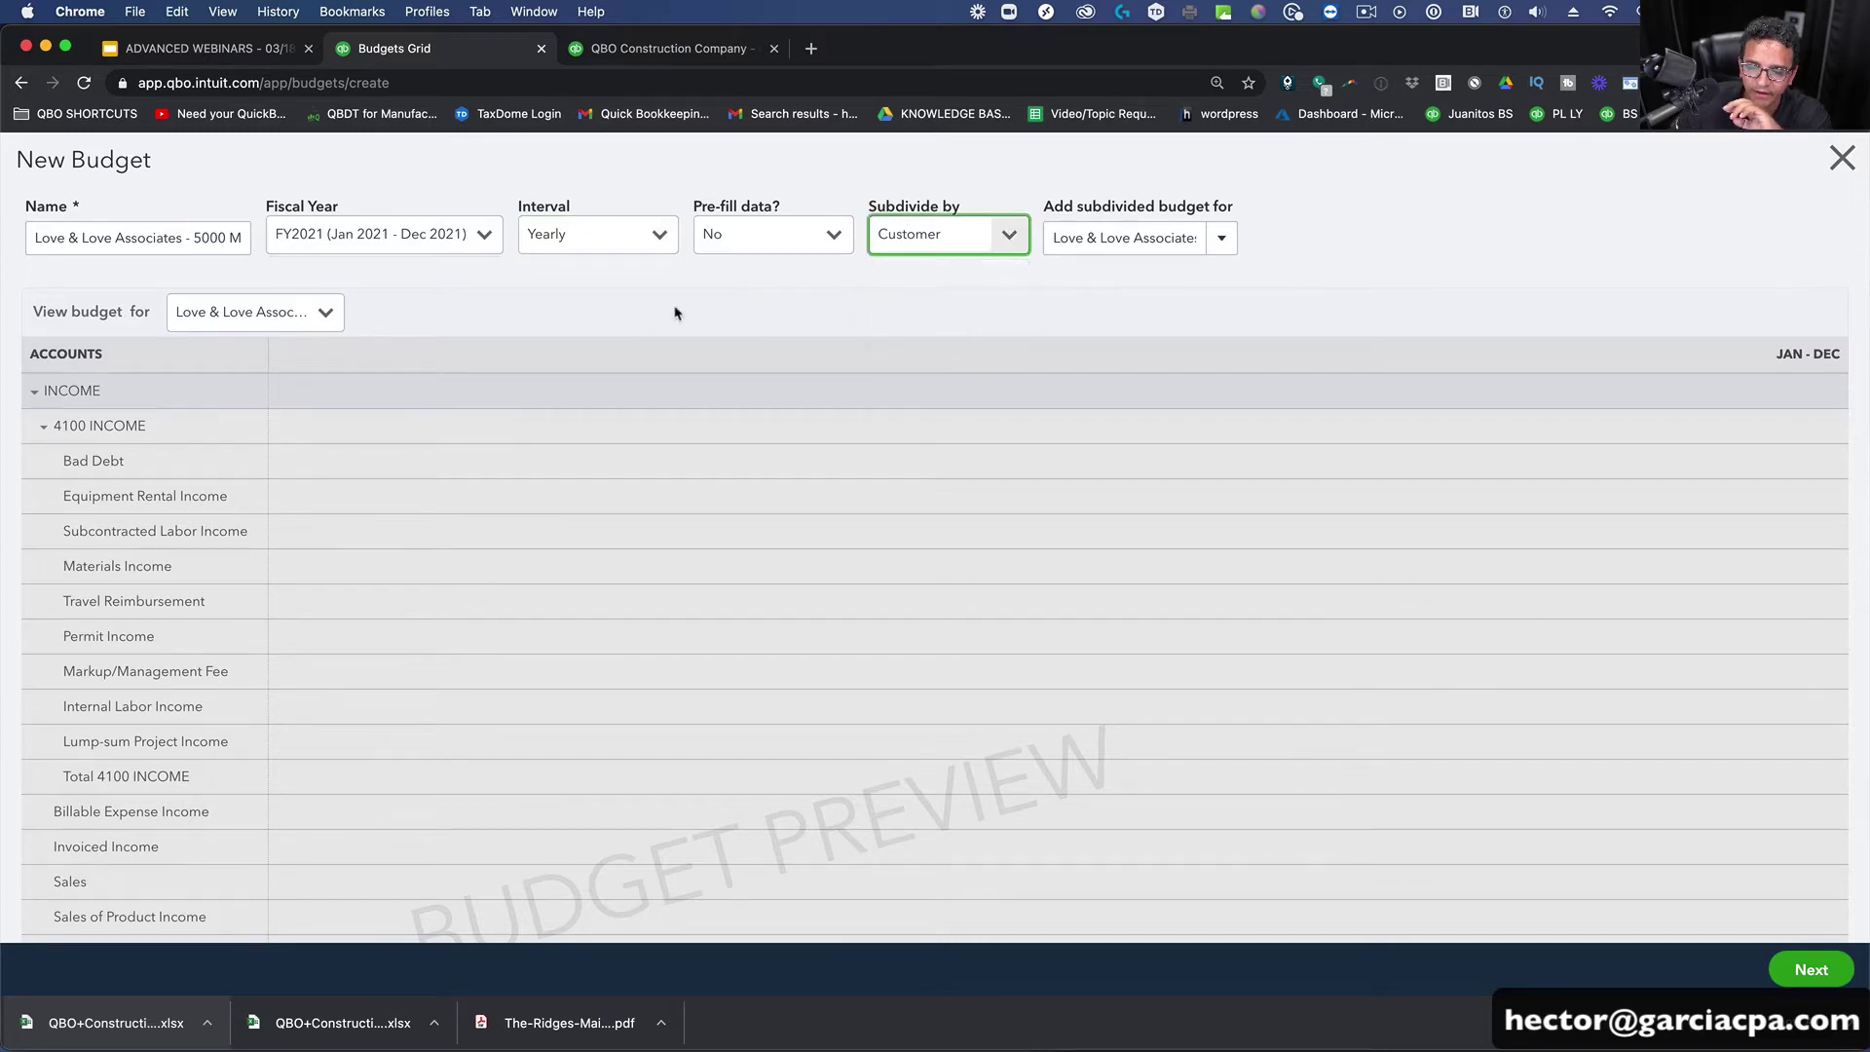
# Step: Look through the account rows in the budget preview and continue to the editable budget grid
pyautogui.scroll(-5, 662, 331)
pyautogui.scroll(-8, 680, 331)
pyautogui.scroll(15, 680, 331)
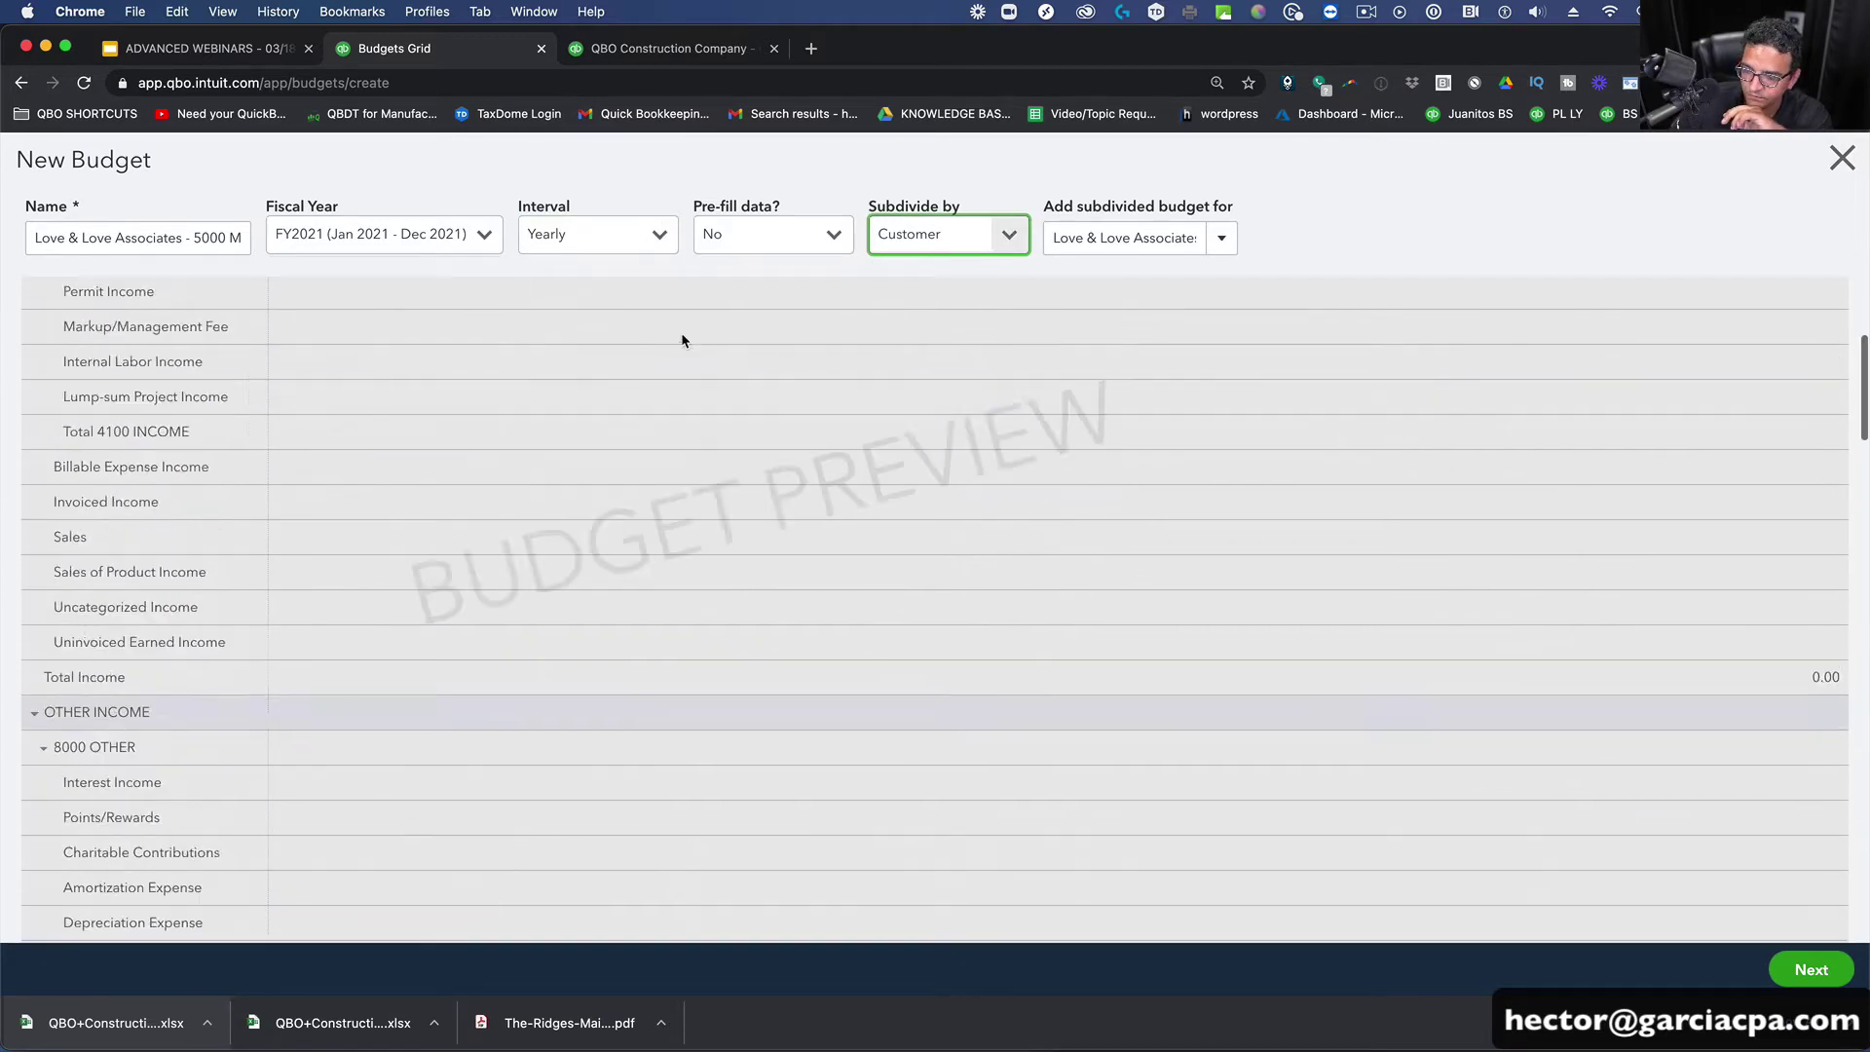
pyautogui.click(1811, 969)
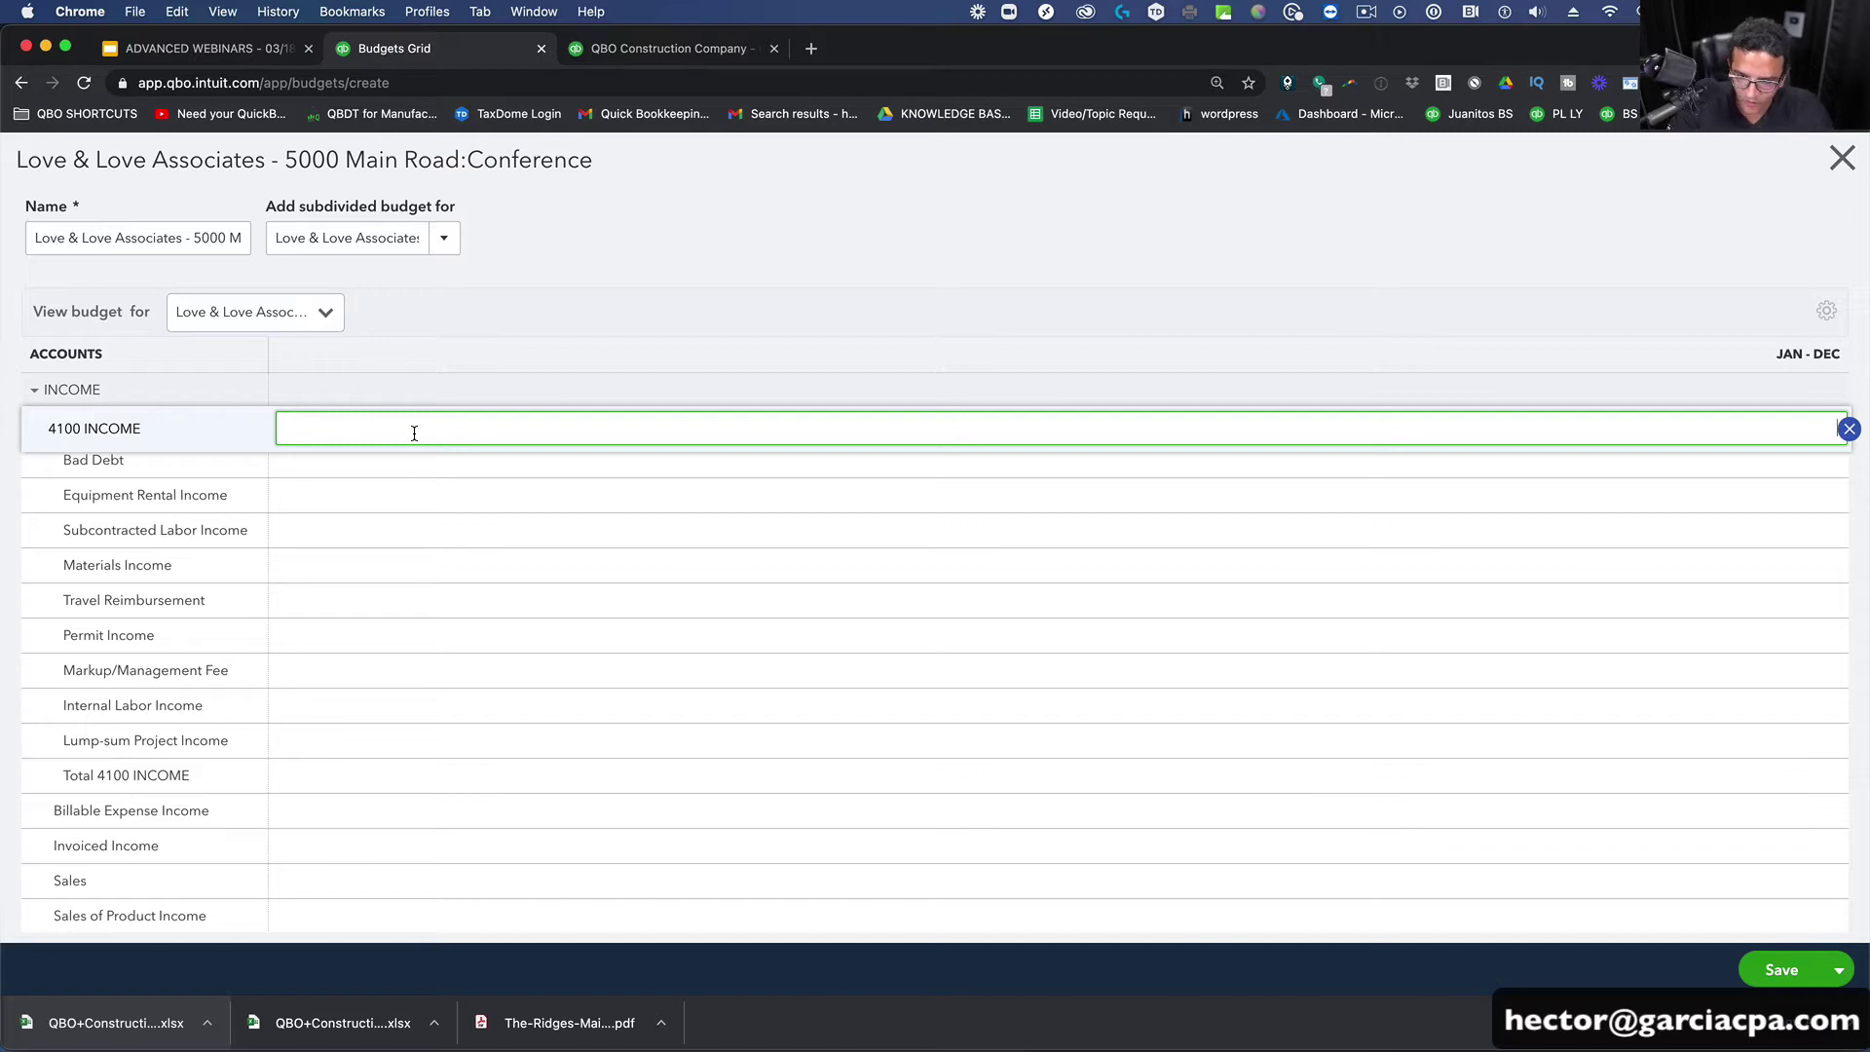
# Step: Open the Conference Room Expansion estimate in the other browser tab to check its total, and budget 22,100 for 4100 INCOME
pyautogui.click(624, 58)
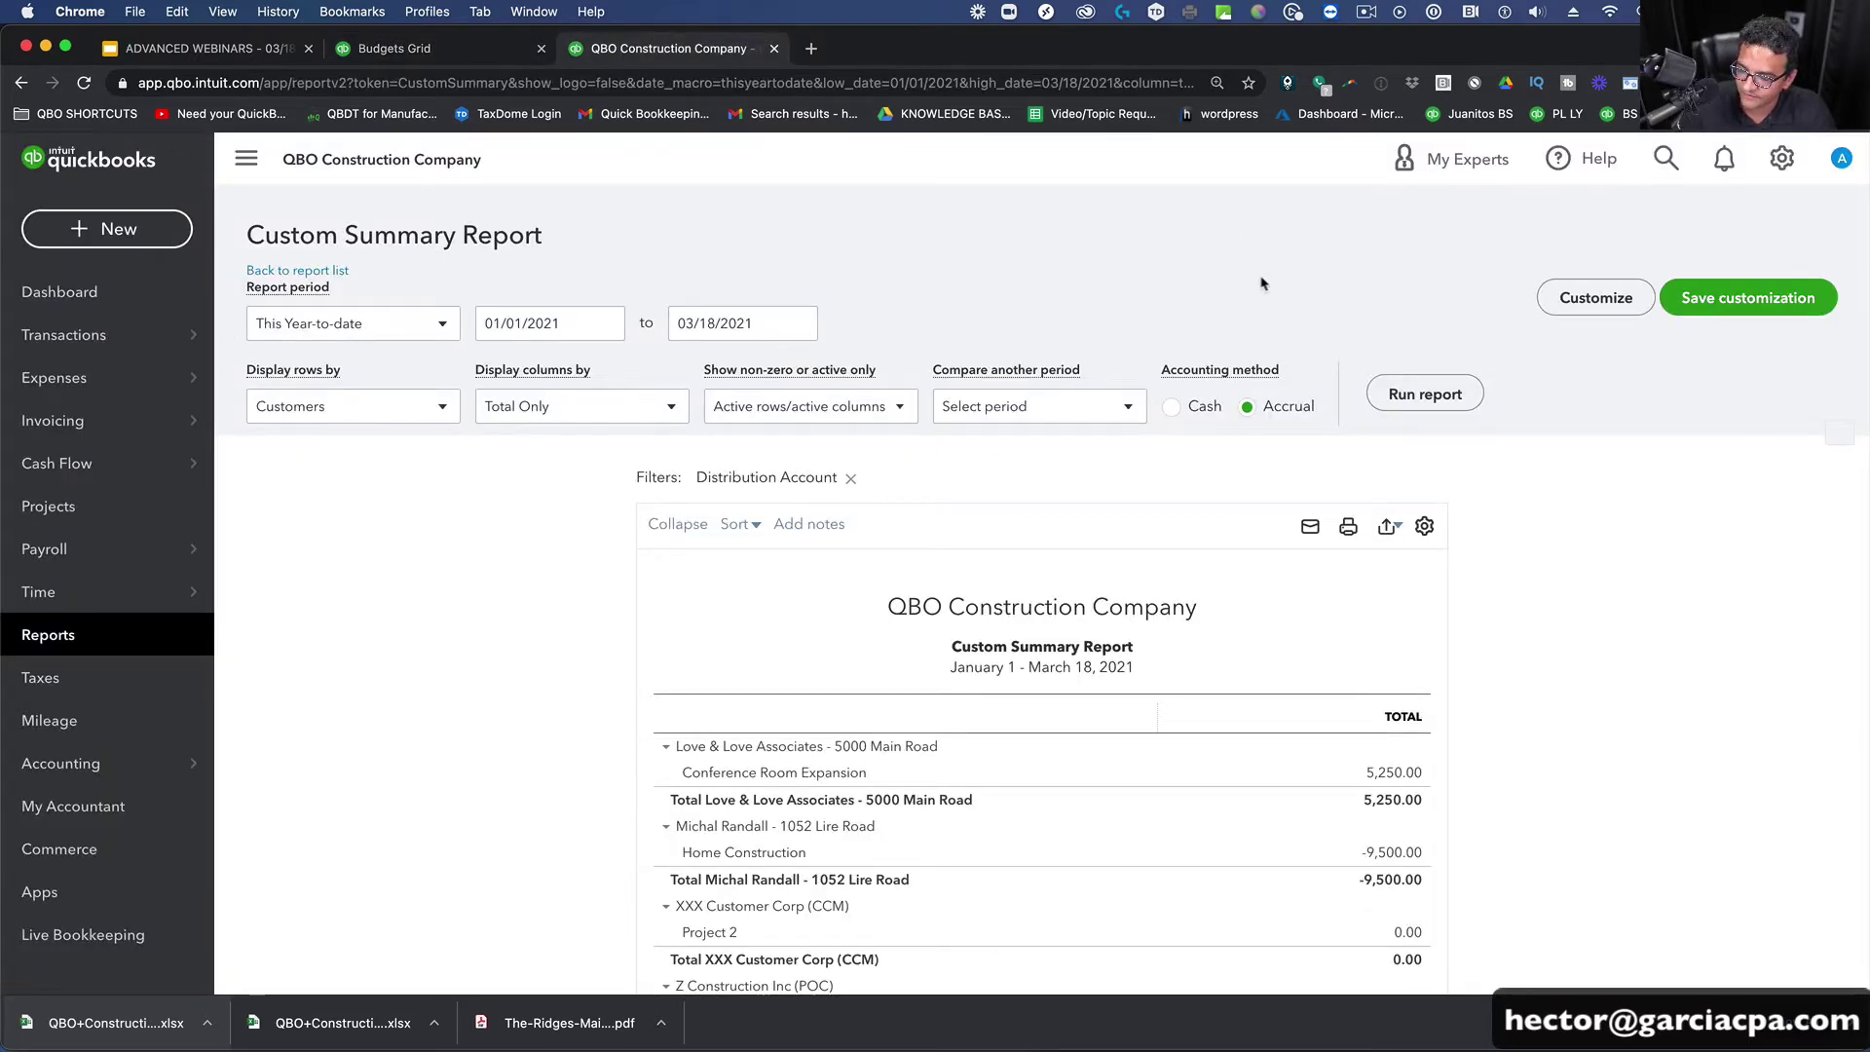
pyautogui.click(1653, 163)
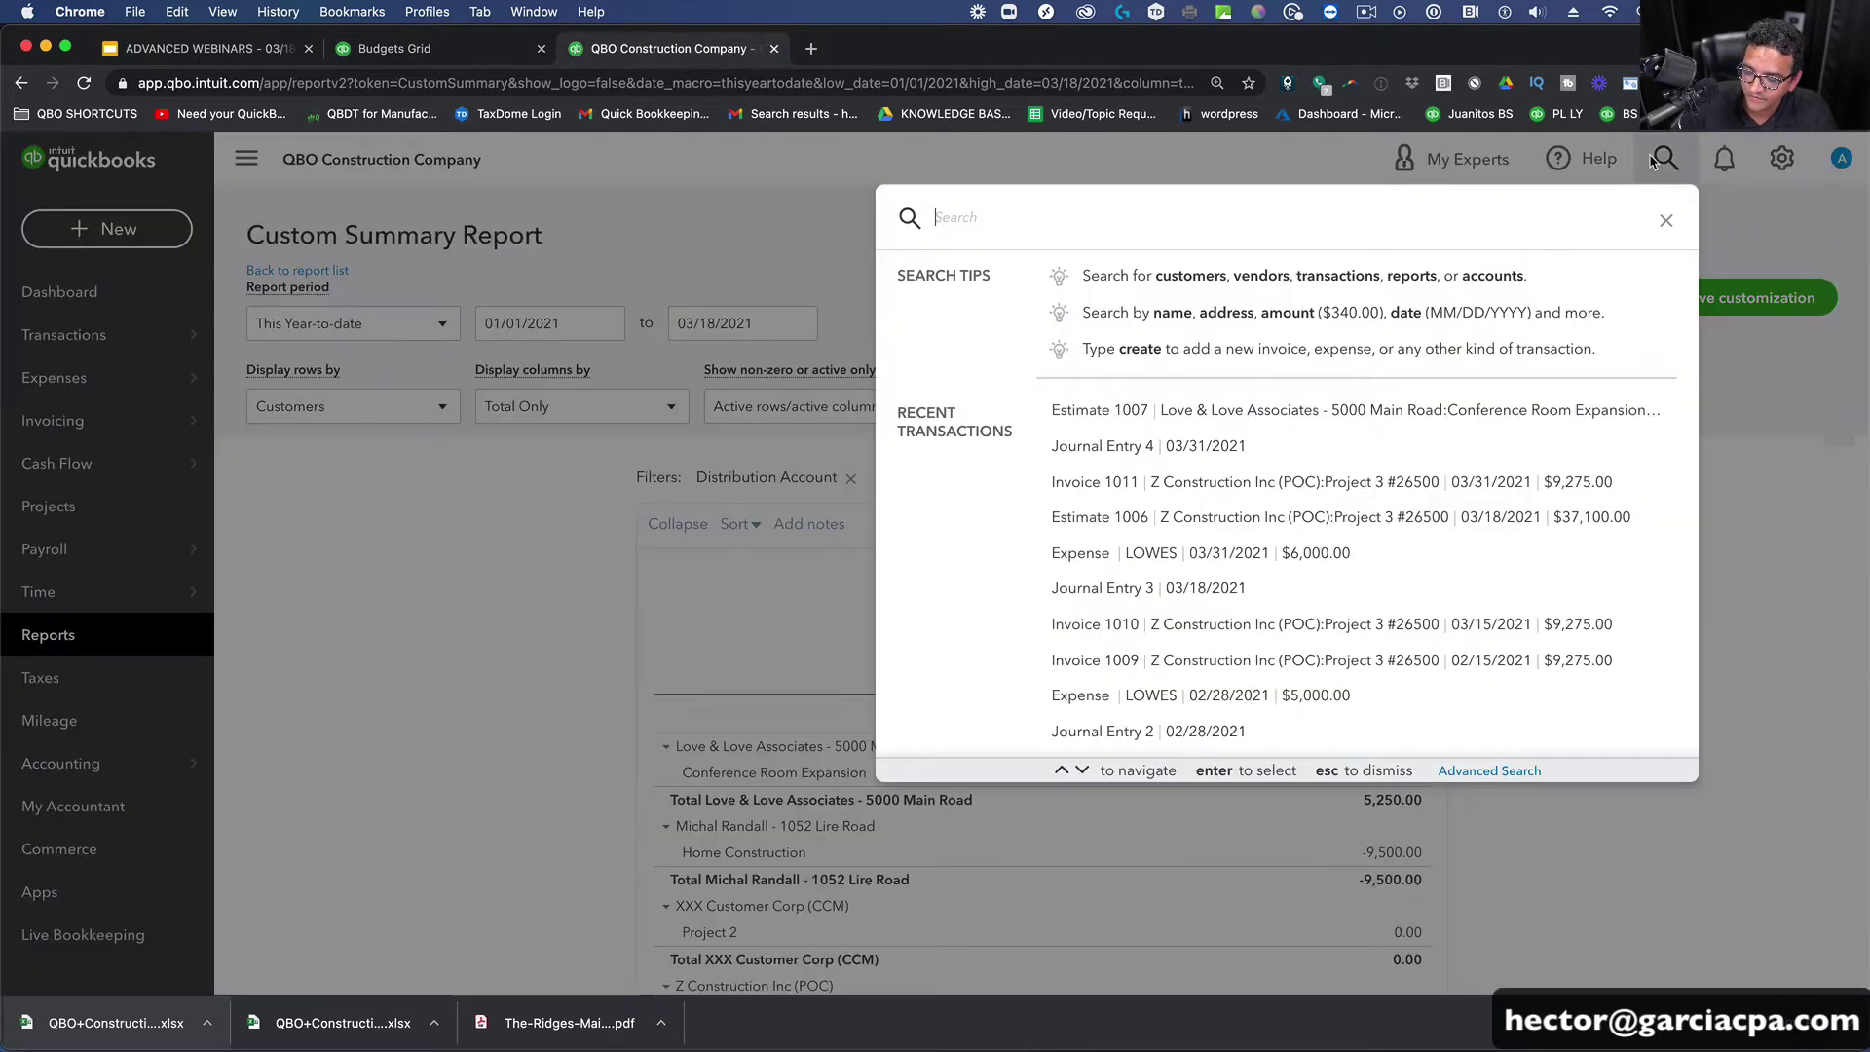
pyautogui.click(1277, 409)
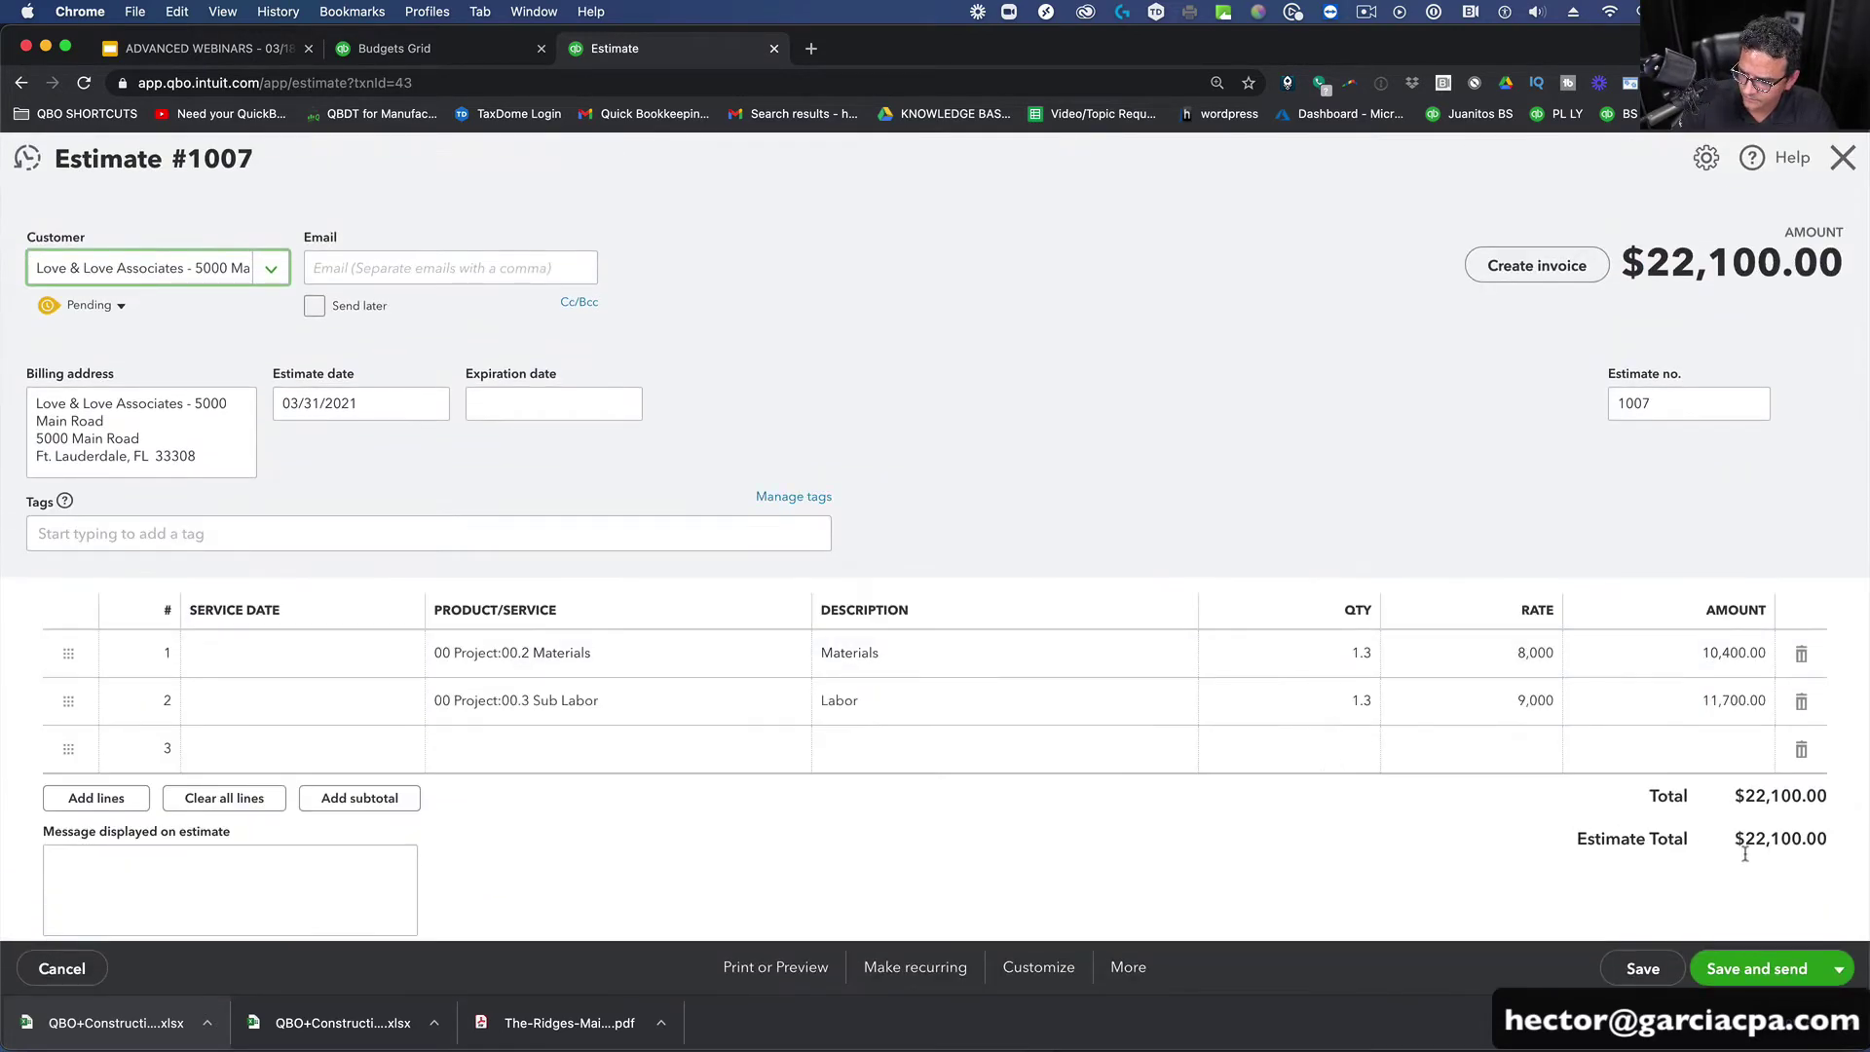
pyautogui.hotkey('ctrl', 'shift', 'Tab')
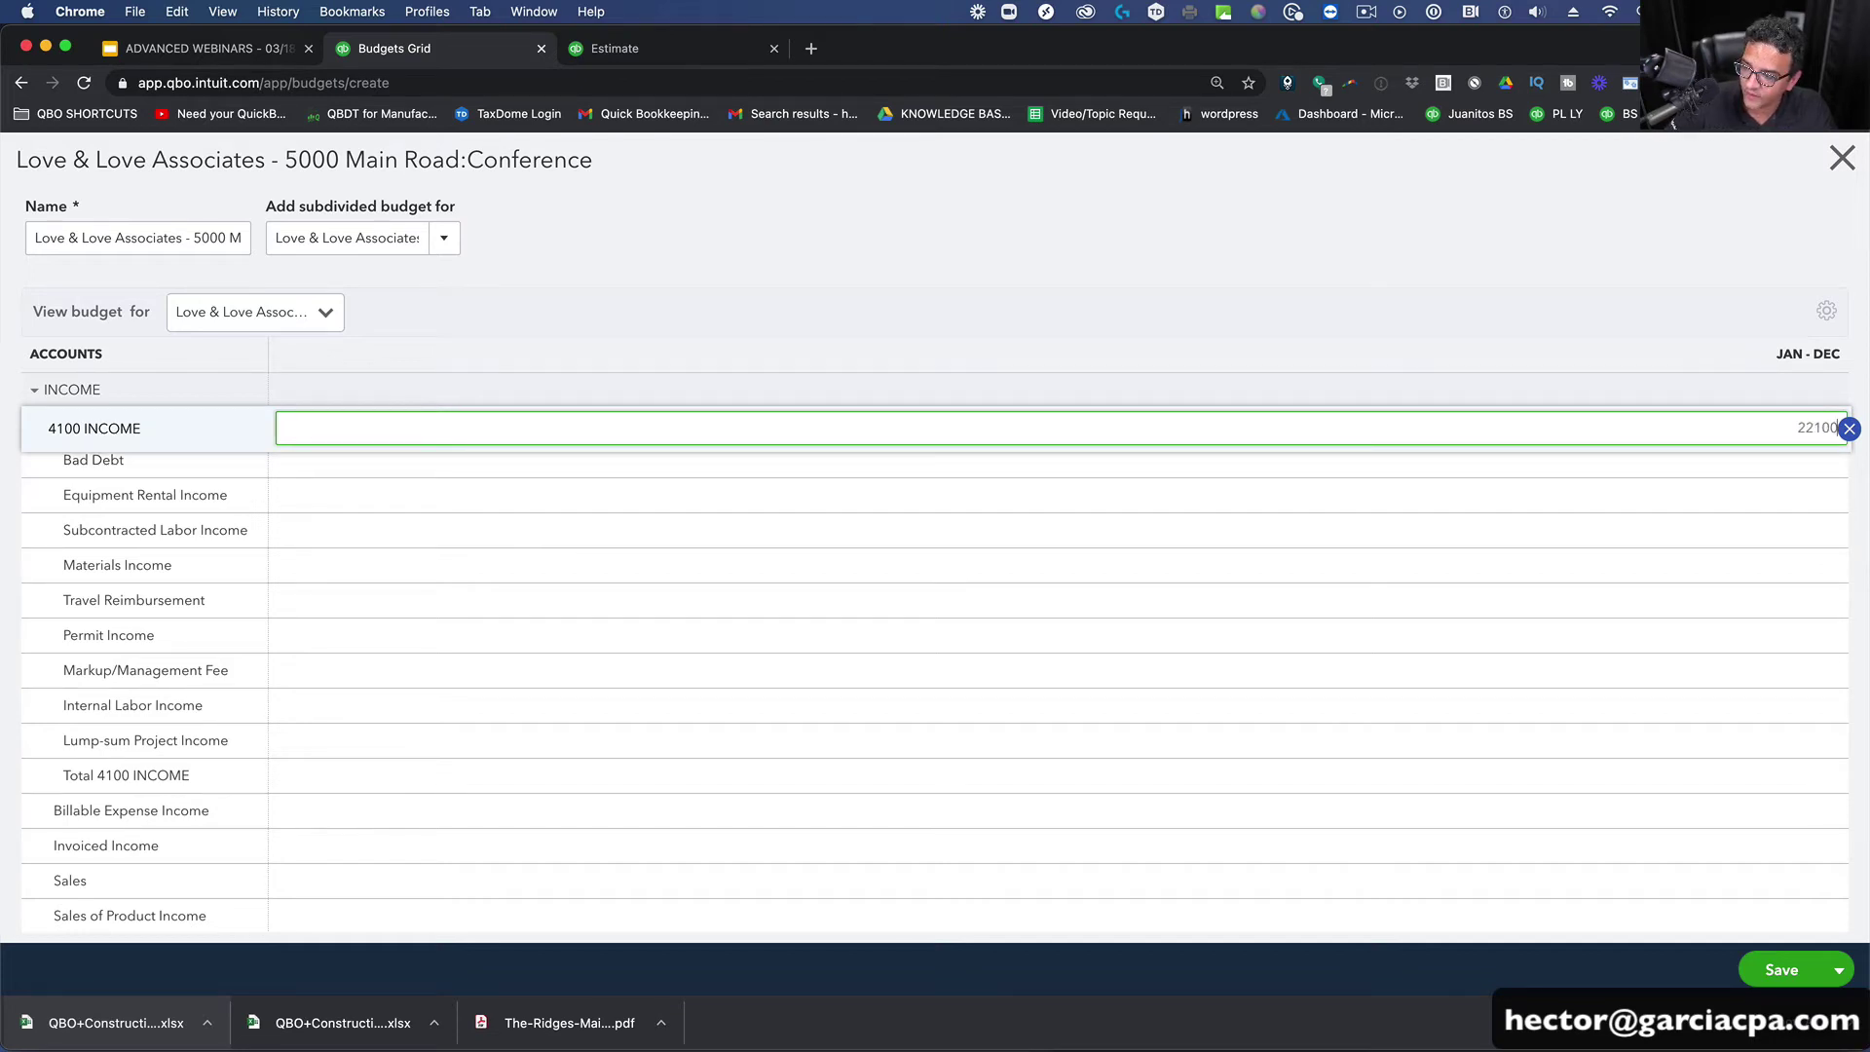
pyautogui.write('22100')
pyautogui.press('Return')
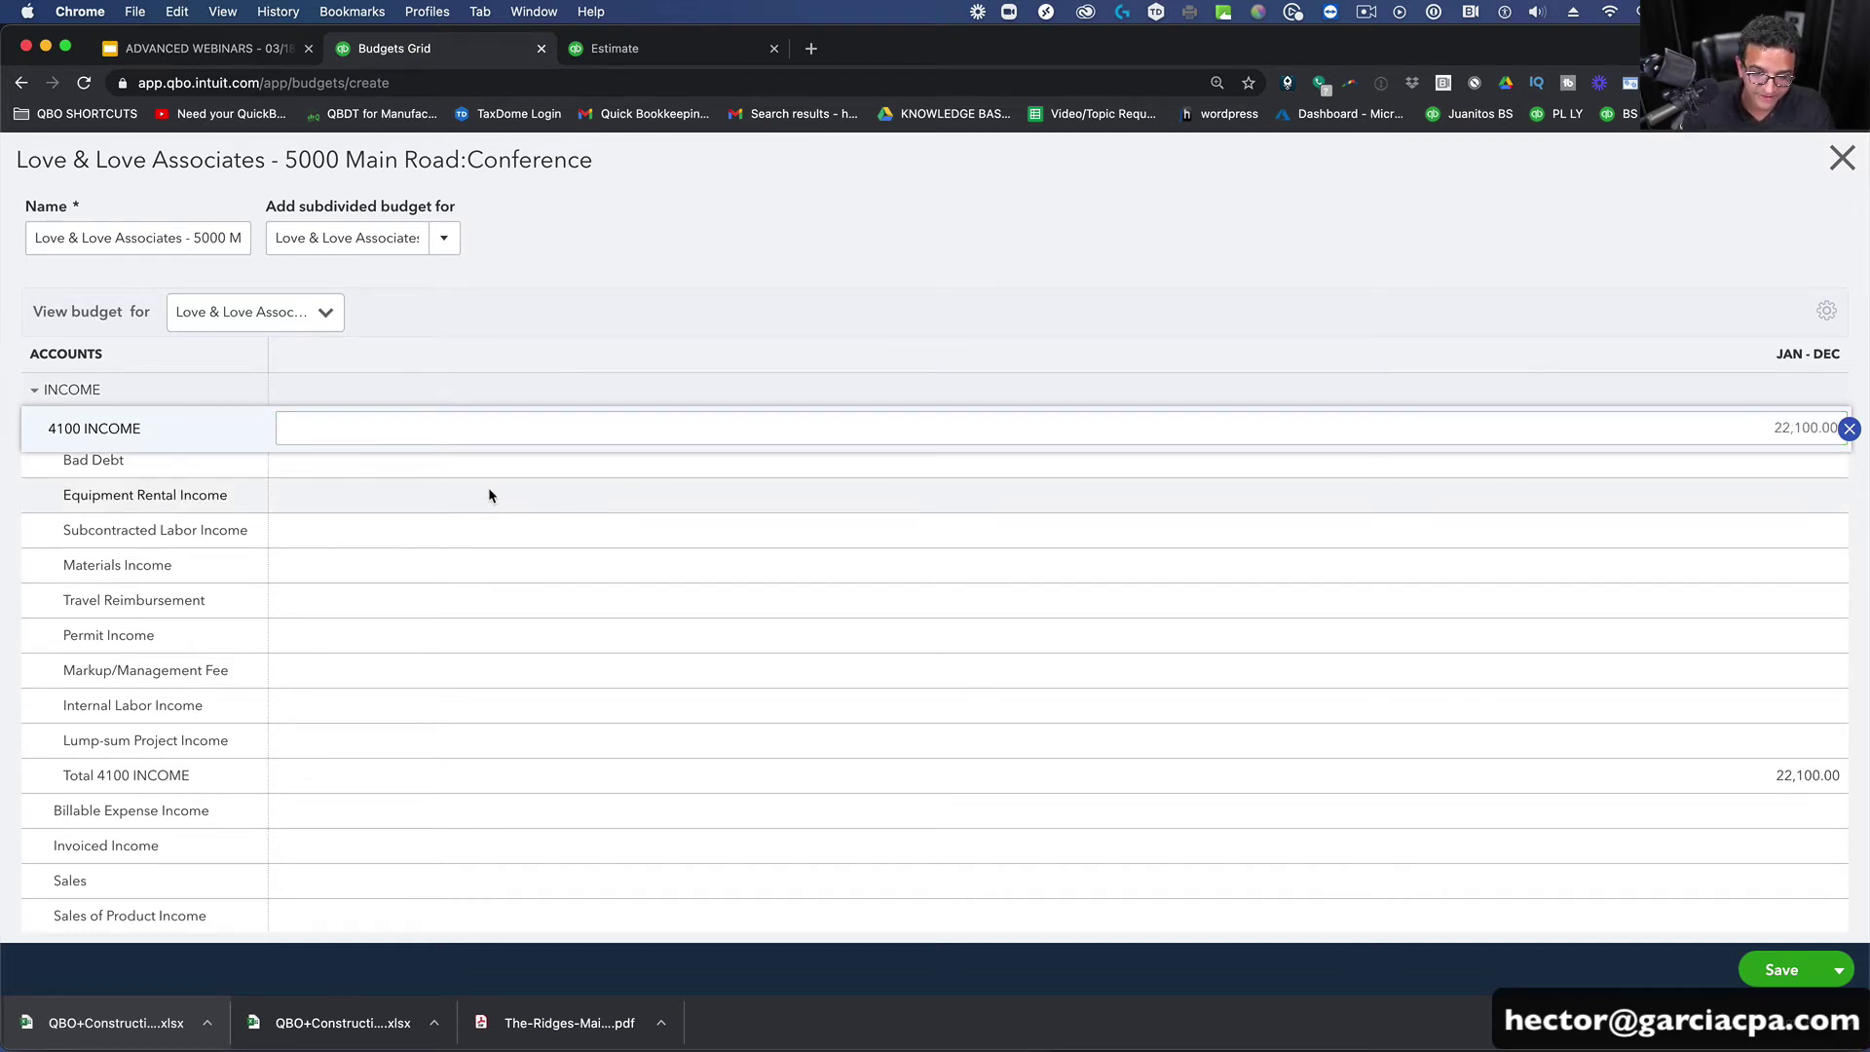
# Step: Collapse the INCOME section of the budget grid and go to the Cost of Goods Sold accounts
pyautogui.scroll(-6, 489, 495)
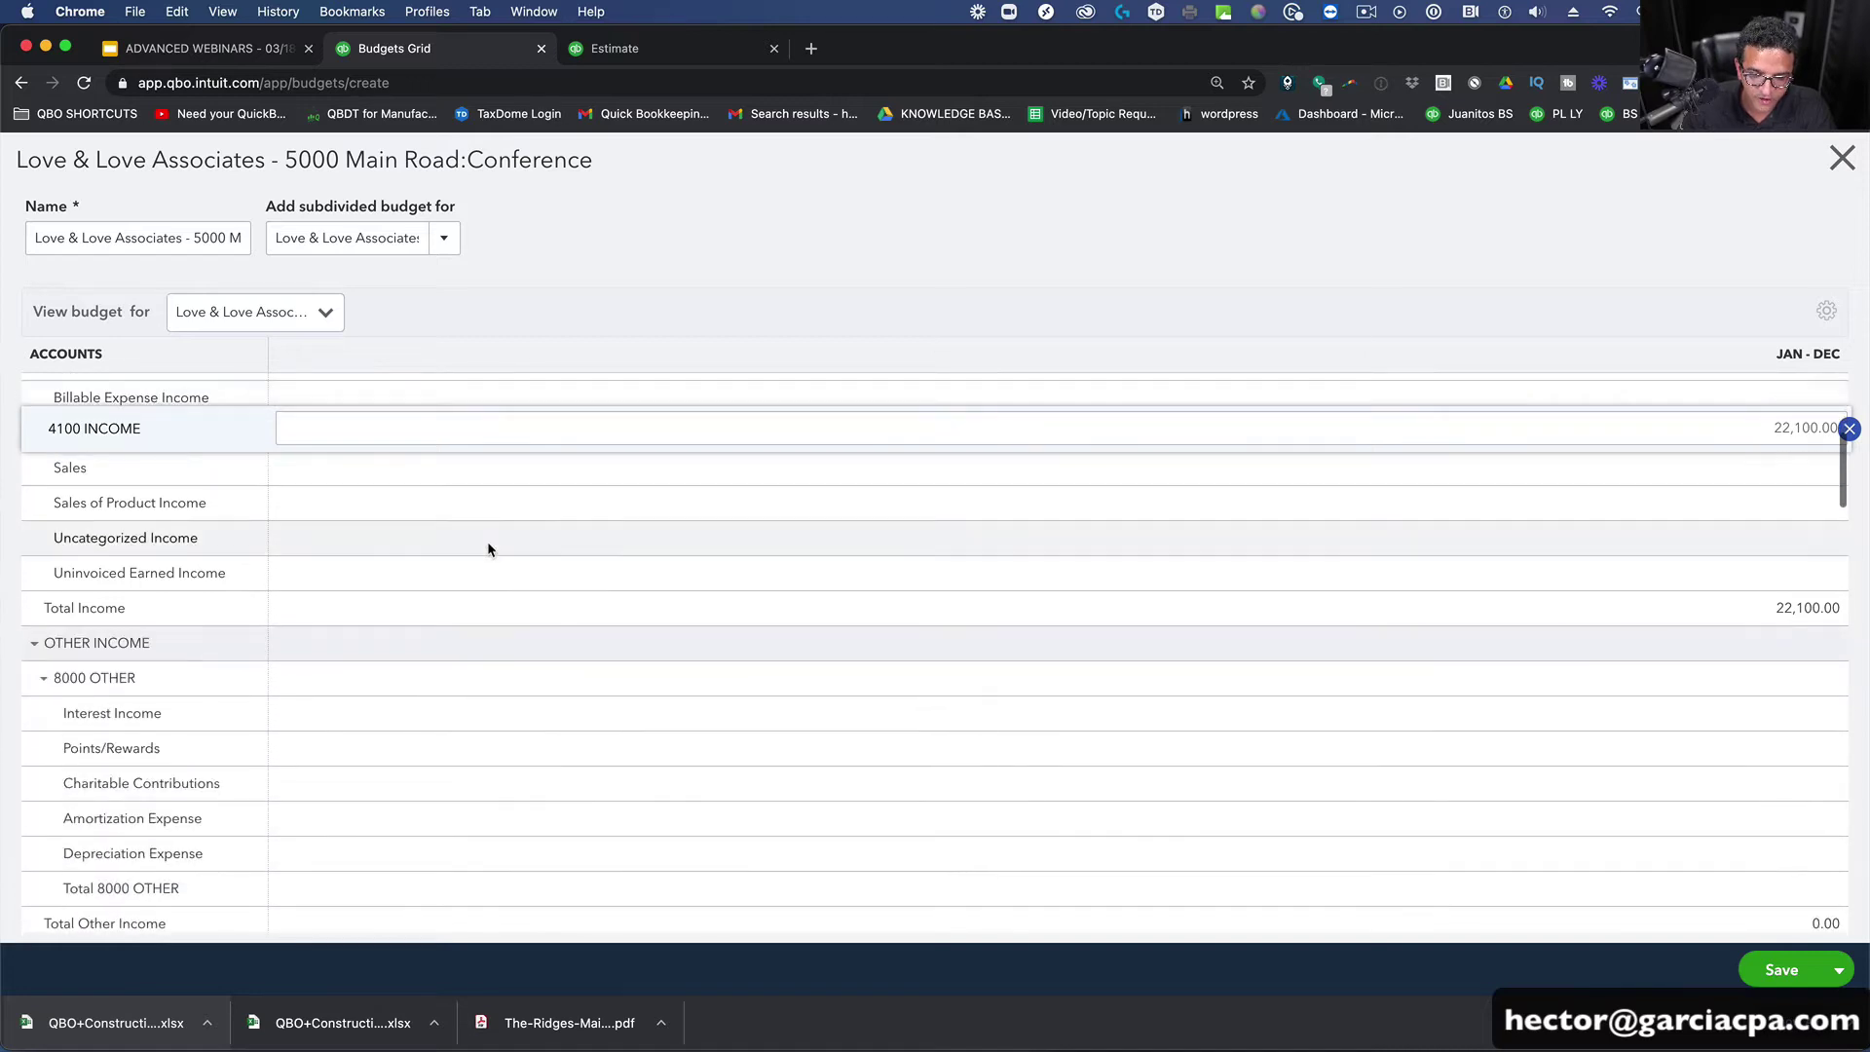
pyautogui.scroll(-3, 487, 542)
pyautogui.scroll(9, 487, 541)
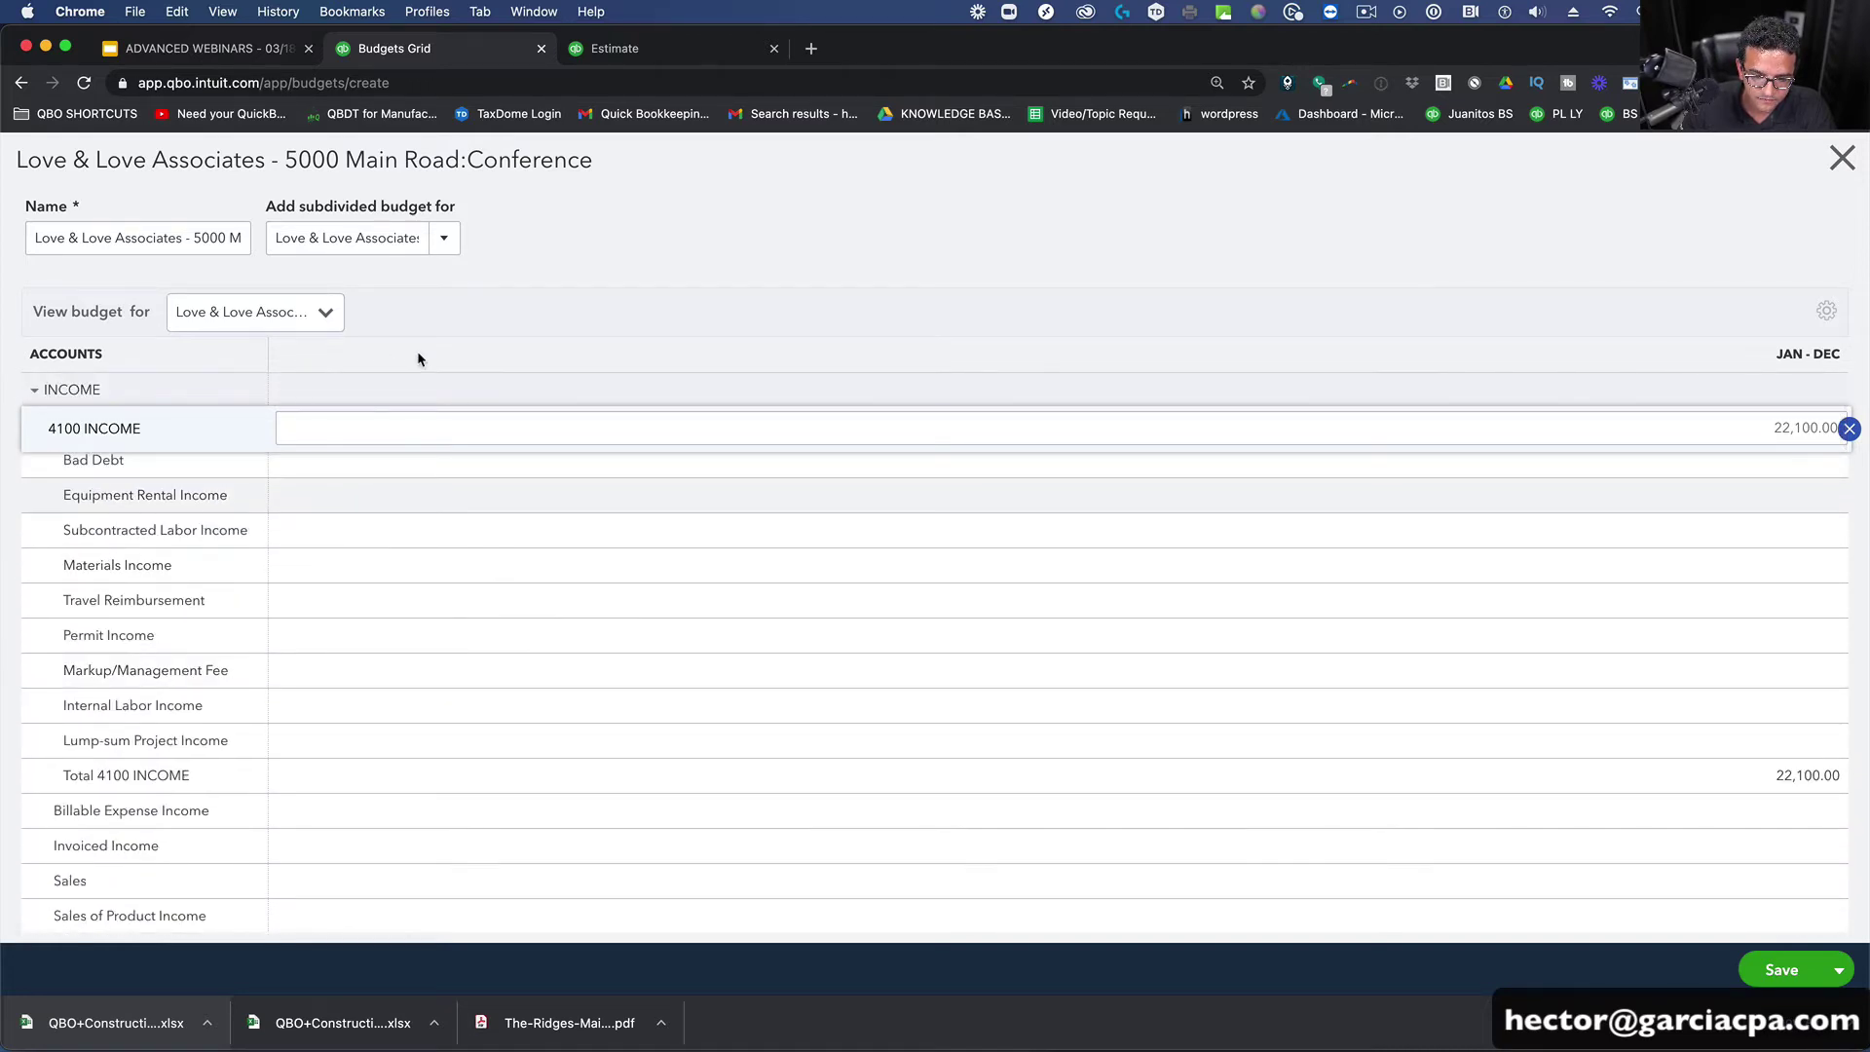
pyautogui.click(34, 393)
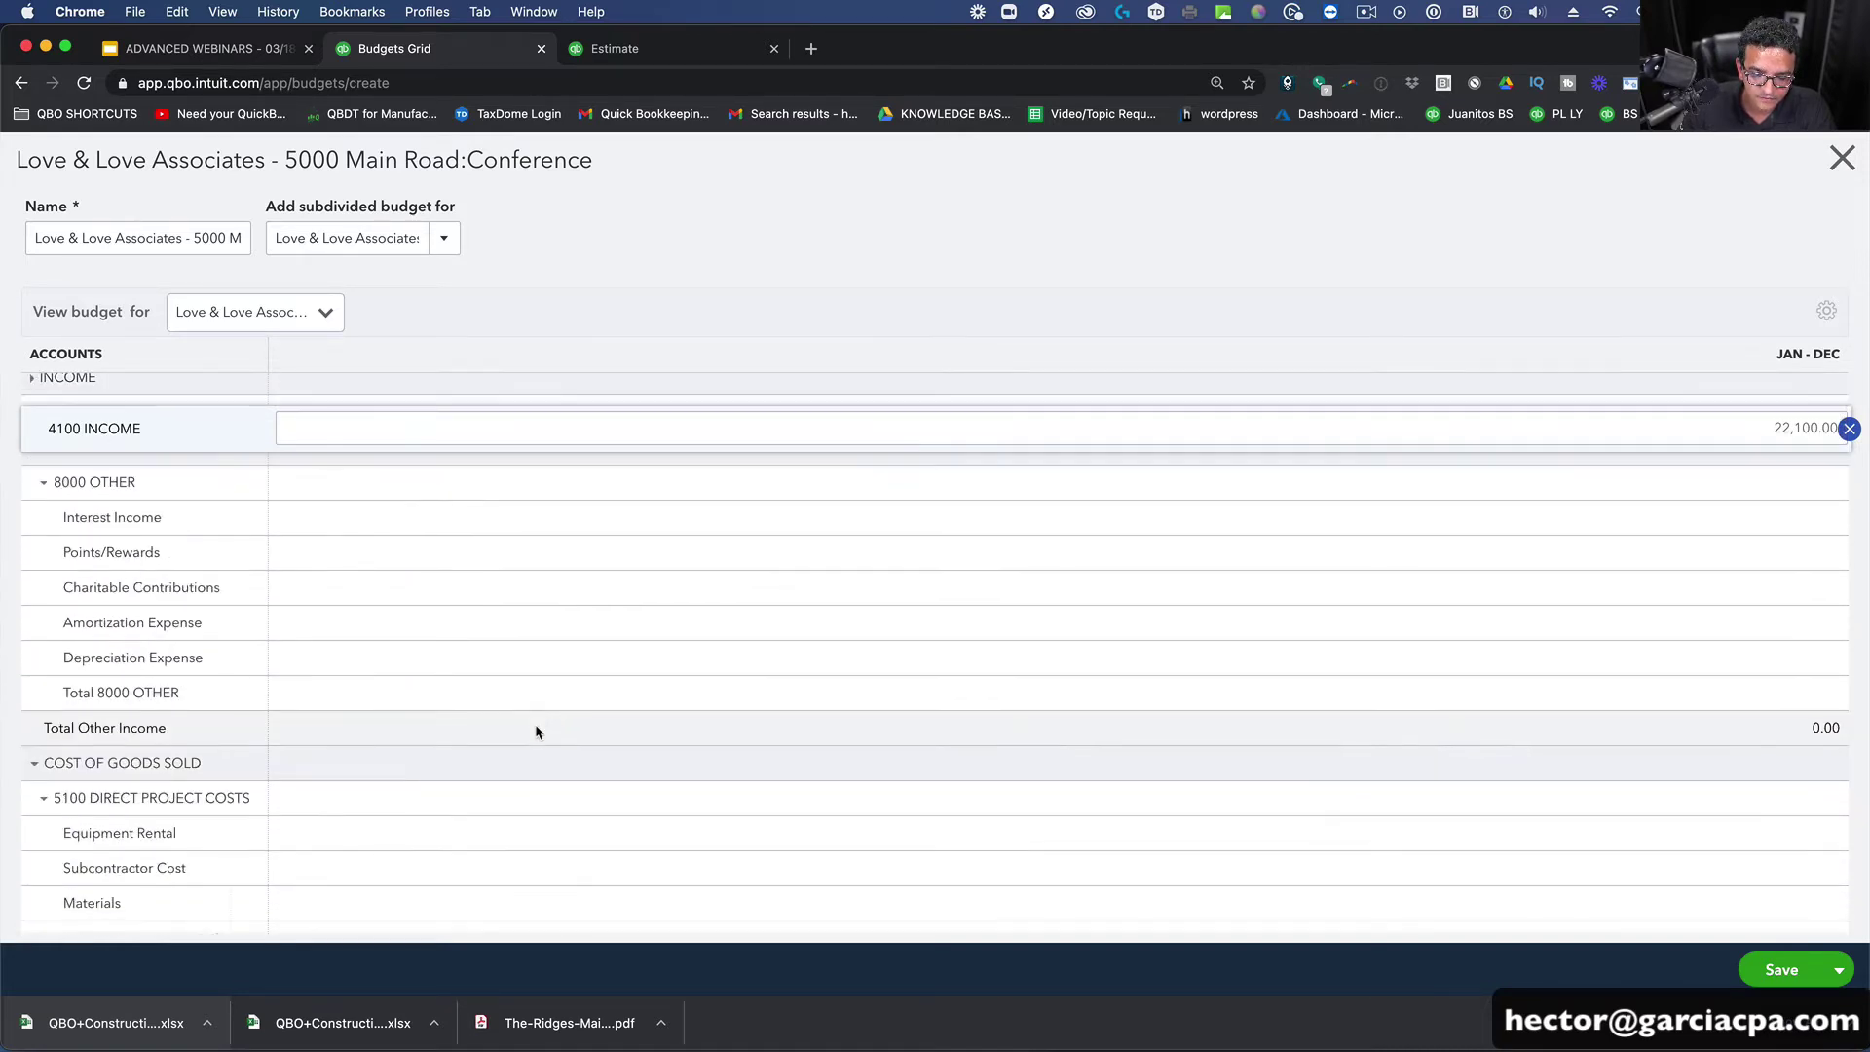
pyautogui.scroll(-3, 434, 693)
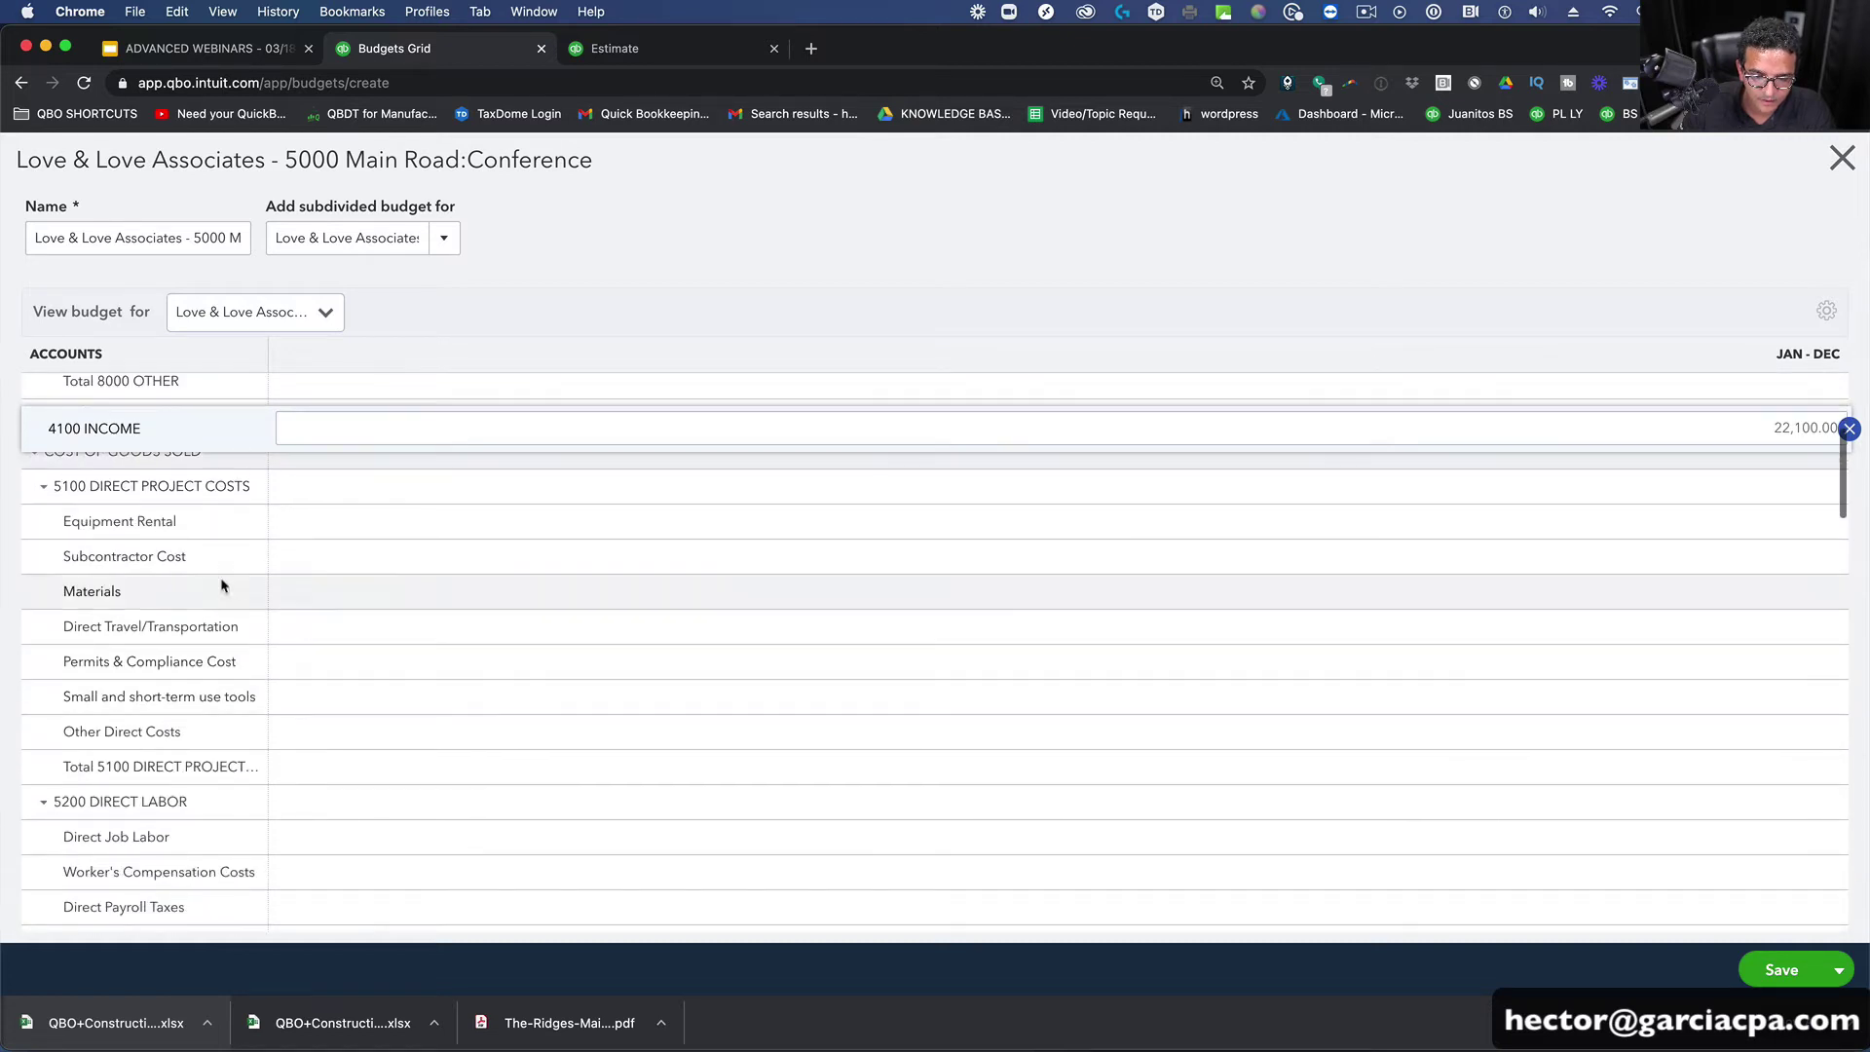
# Step: Budget 8,000 for Subcontractor Cost and 9,000 for Materials under 5100 DIRECT PROJECT COSTS
pyautogui.click(1506, 534)
pyautogui.click(931, 584)
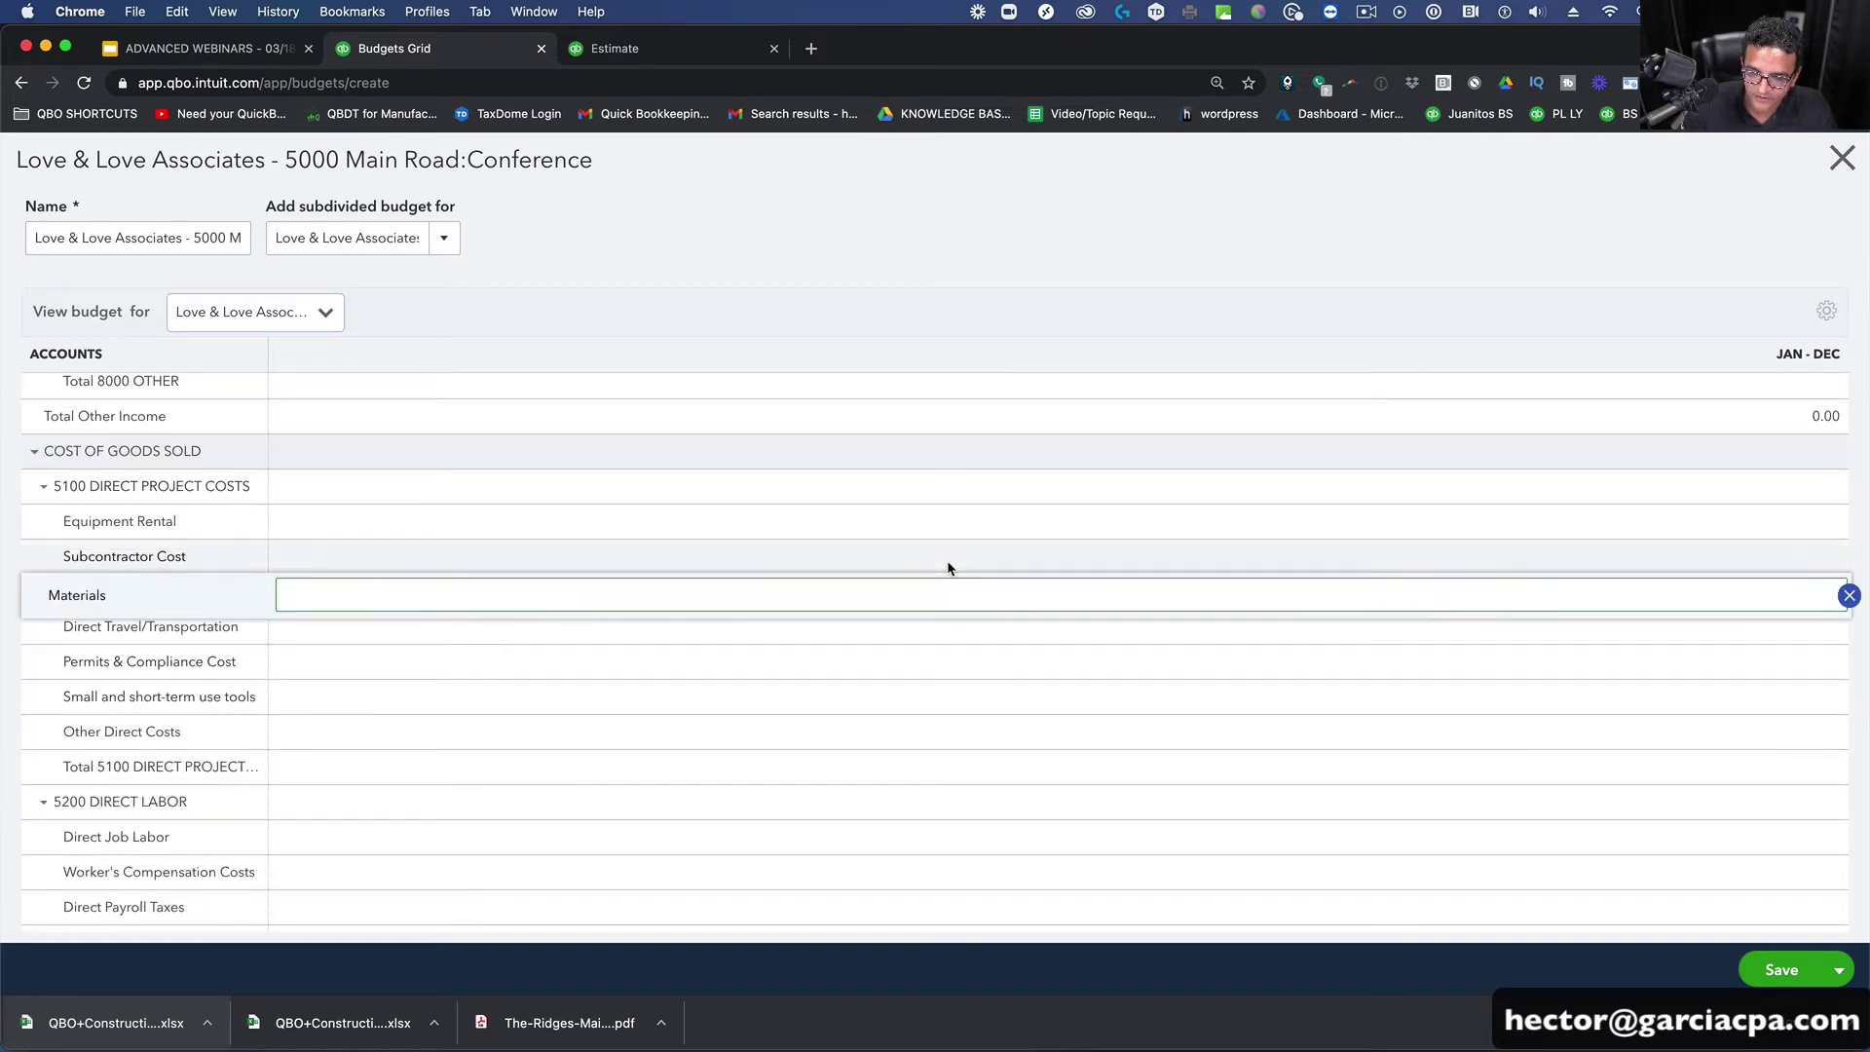
pyautogui.click(948, 562)
pyautogui.write('8000')
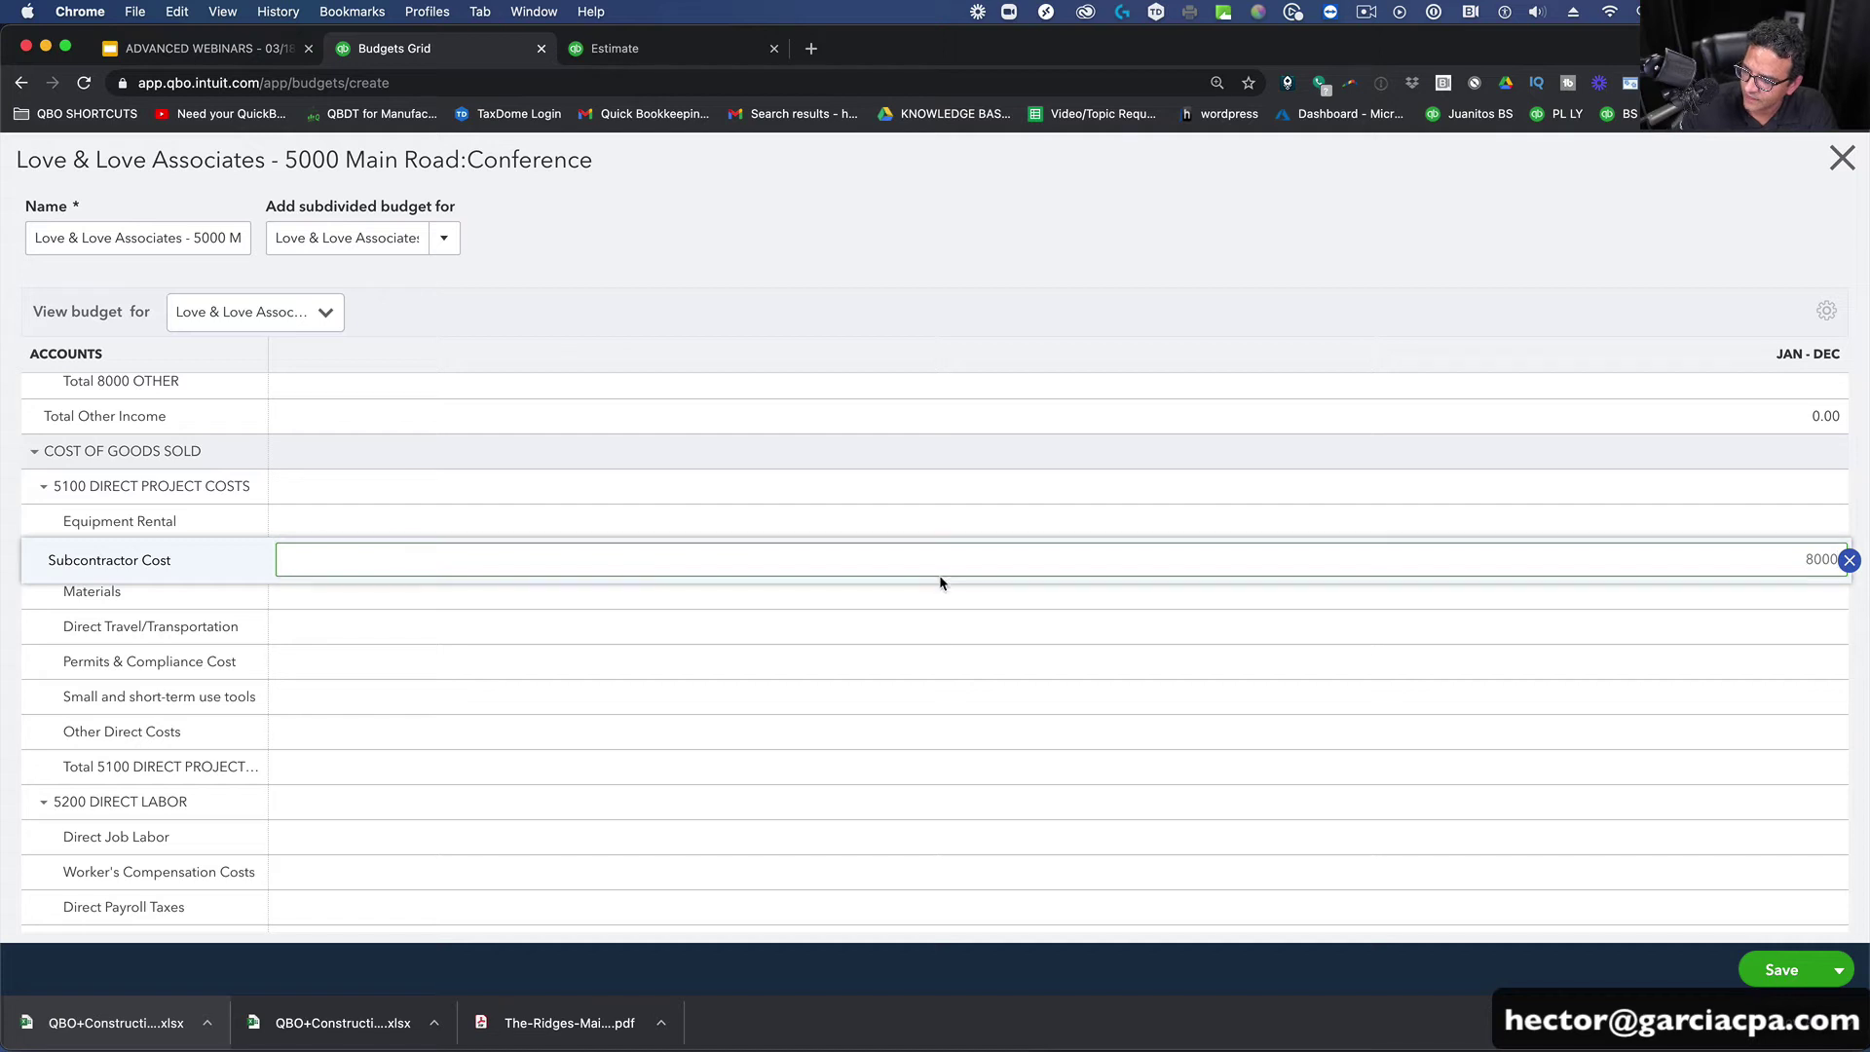
pyautogui.click(986, 587)
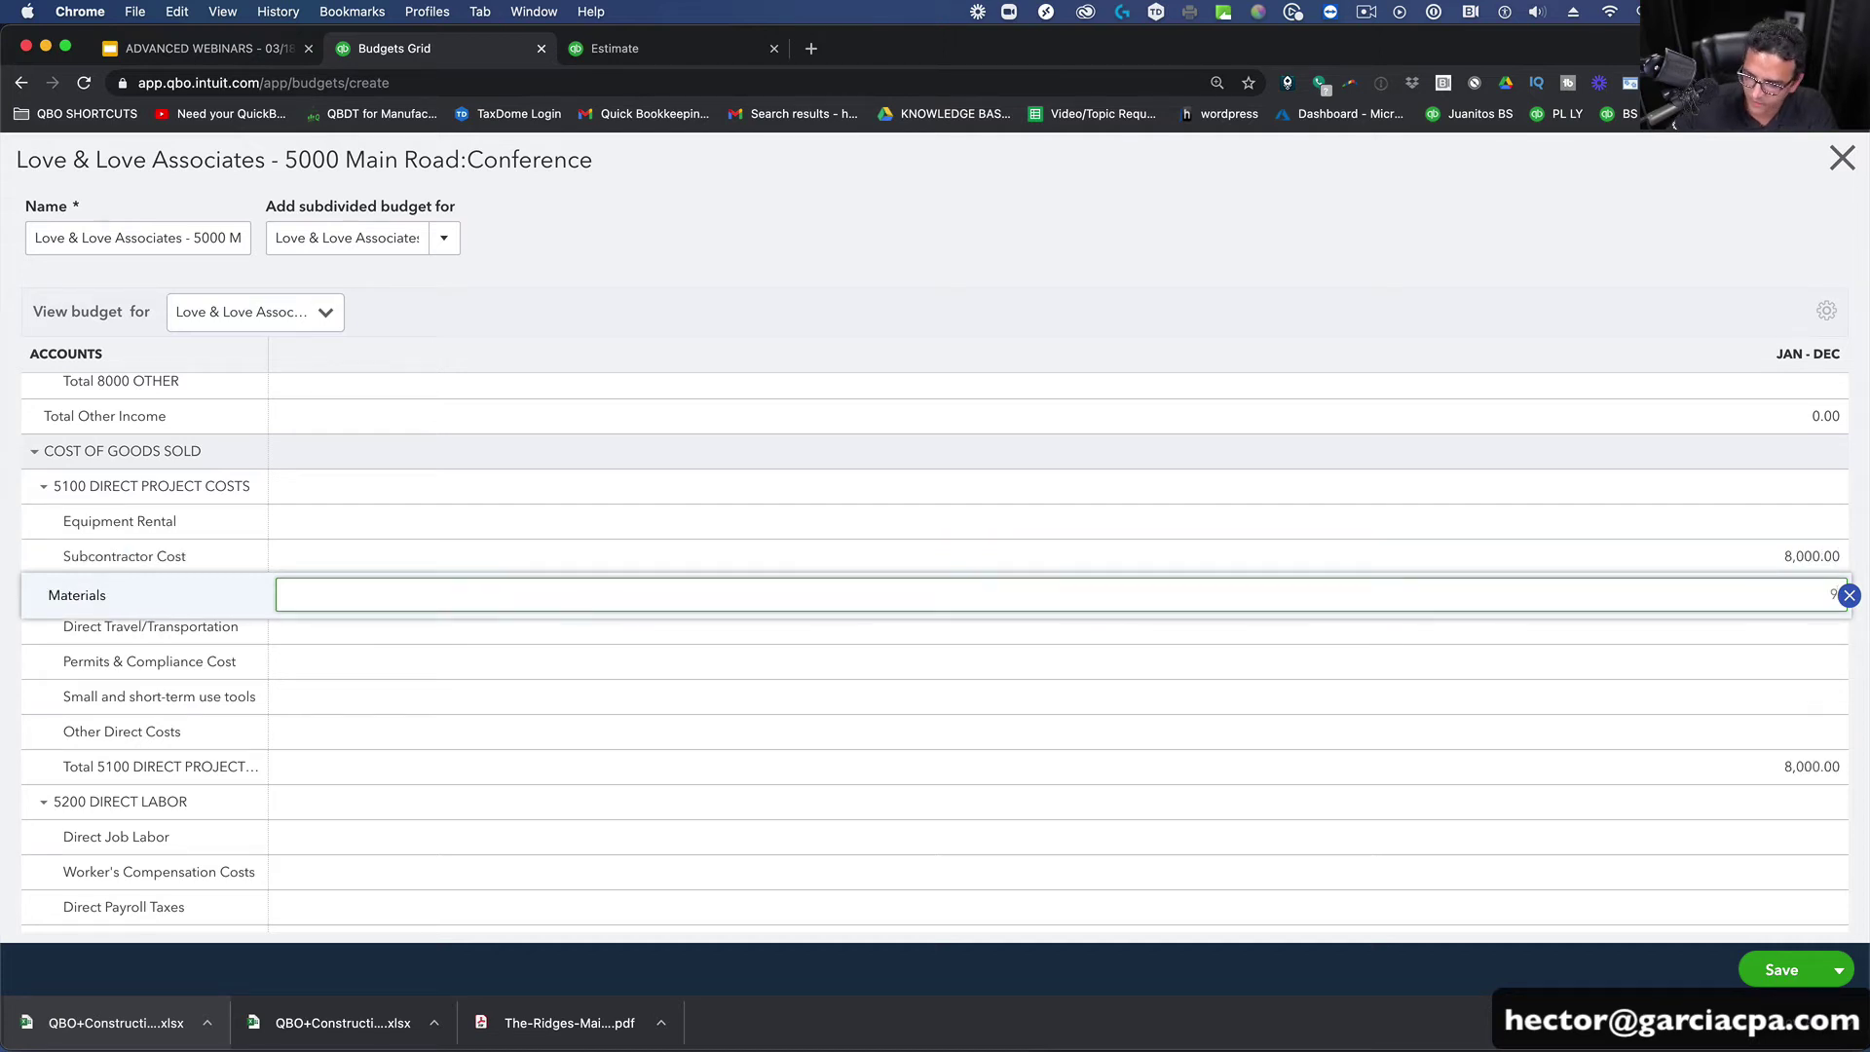
pyautogui.write('9000')
# Step: Check the cost lines on the estimate and set the budget to 8,000 for Materials and 9,000 for Subcontractor Cost
pyautogui.click(633, 54)
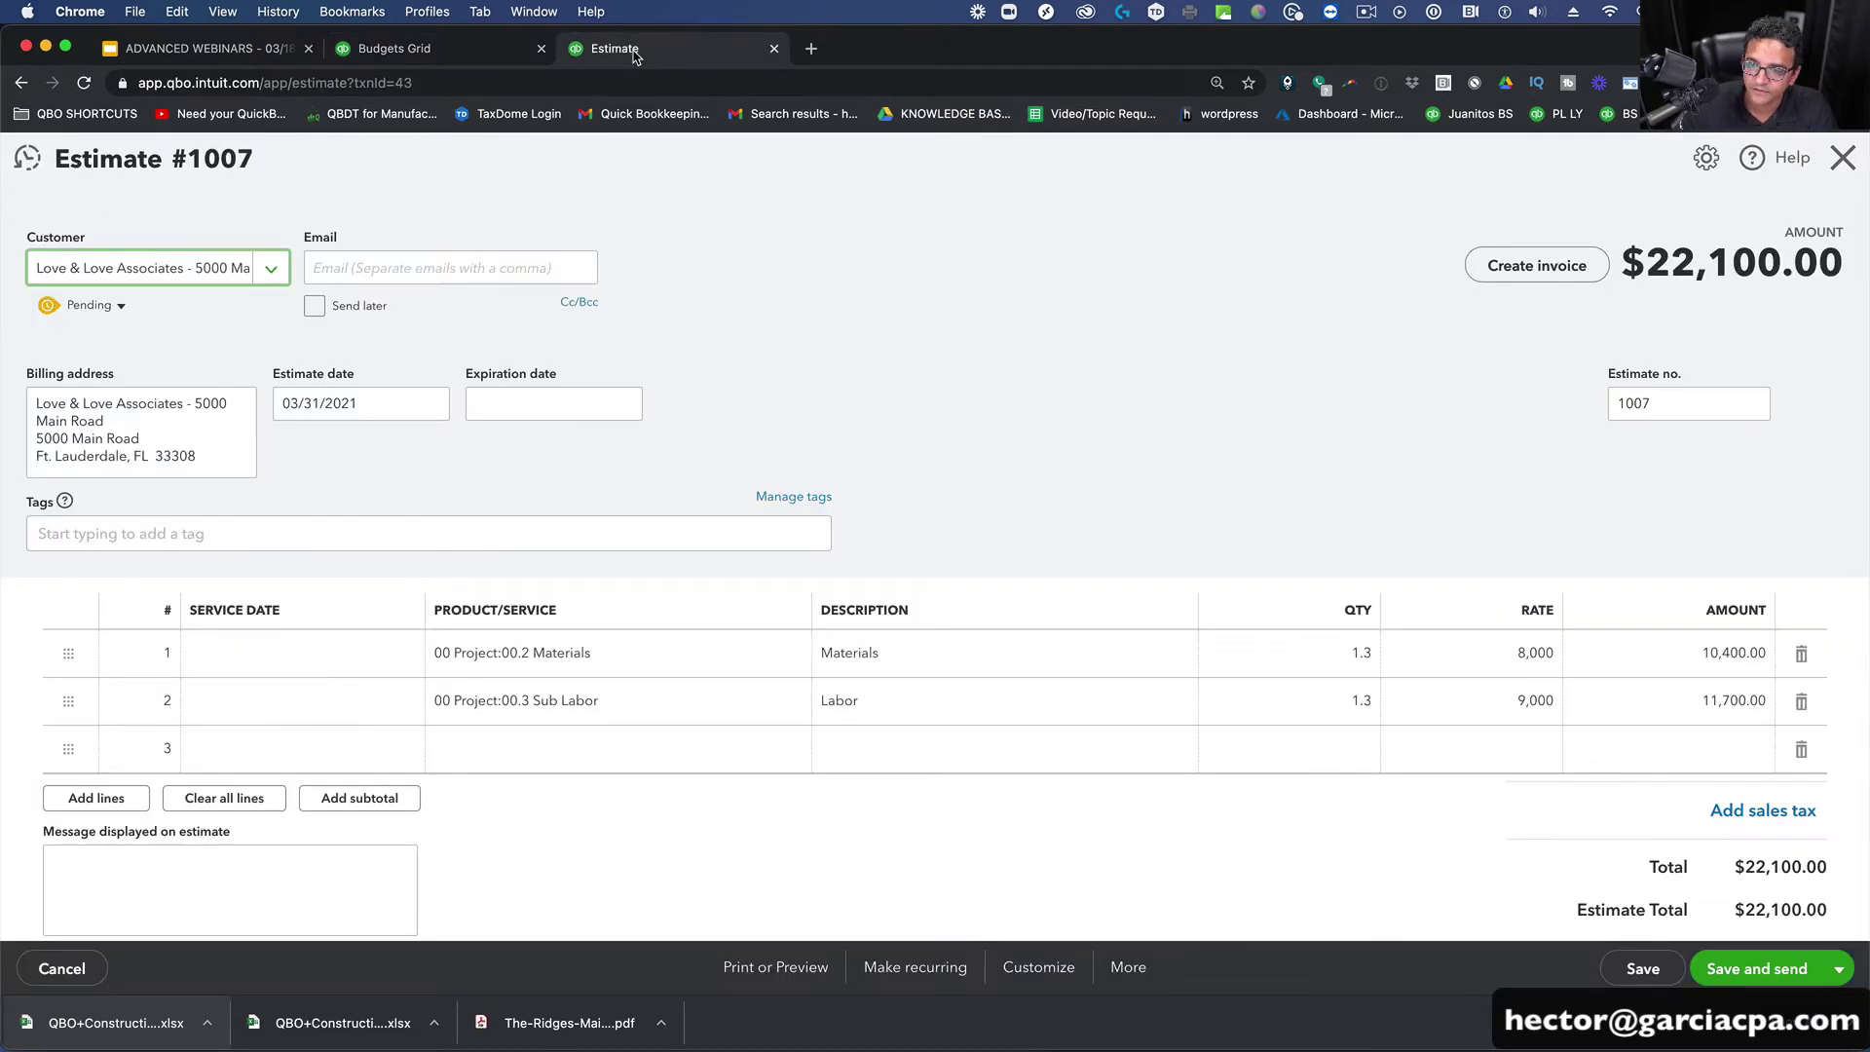
pyautogui.click(402, 58)
pyautogui.click(1752, 598)
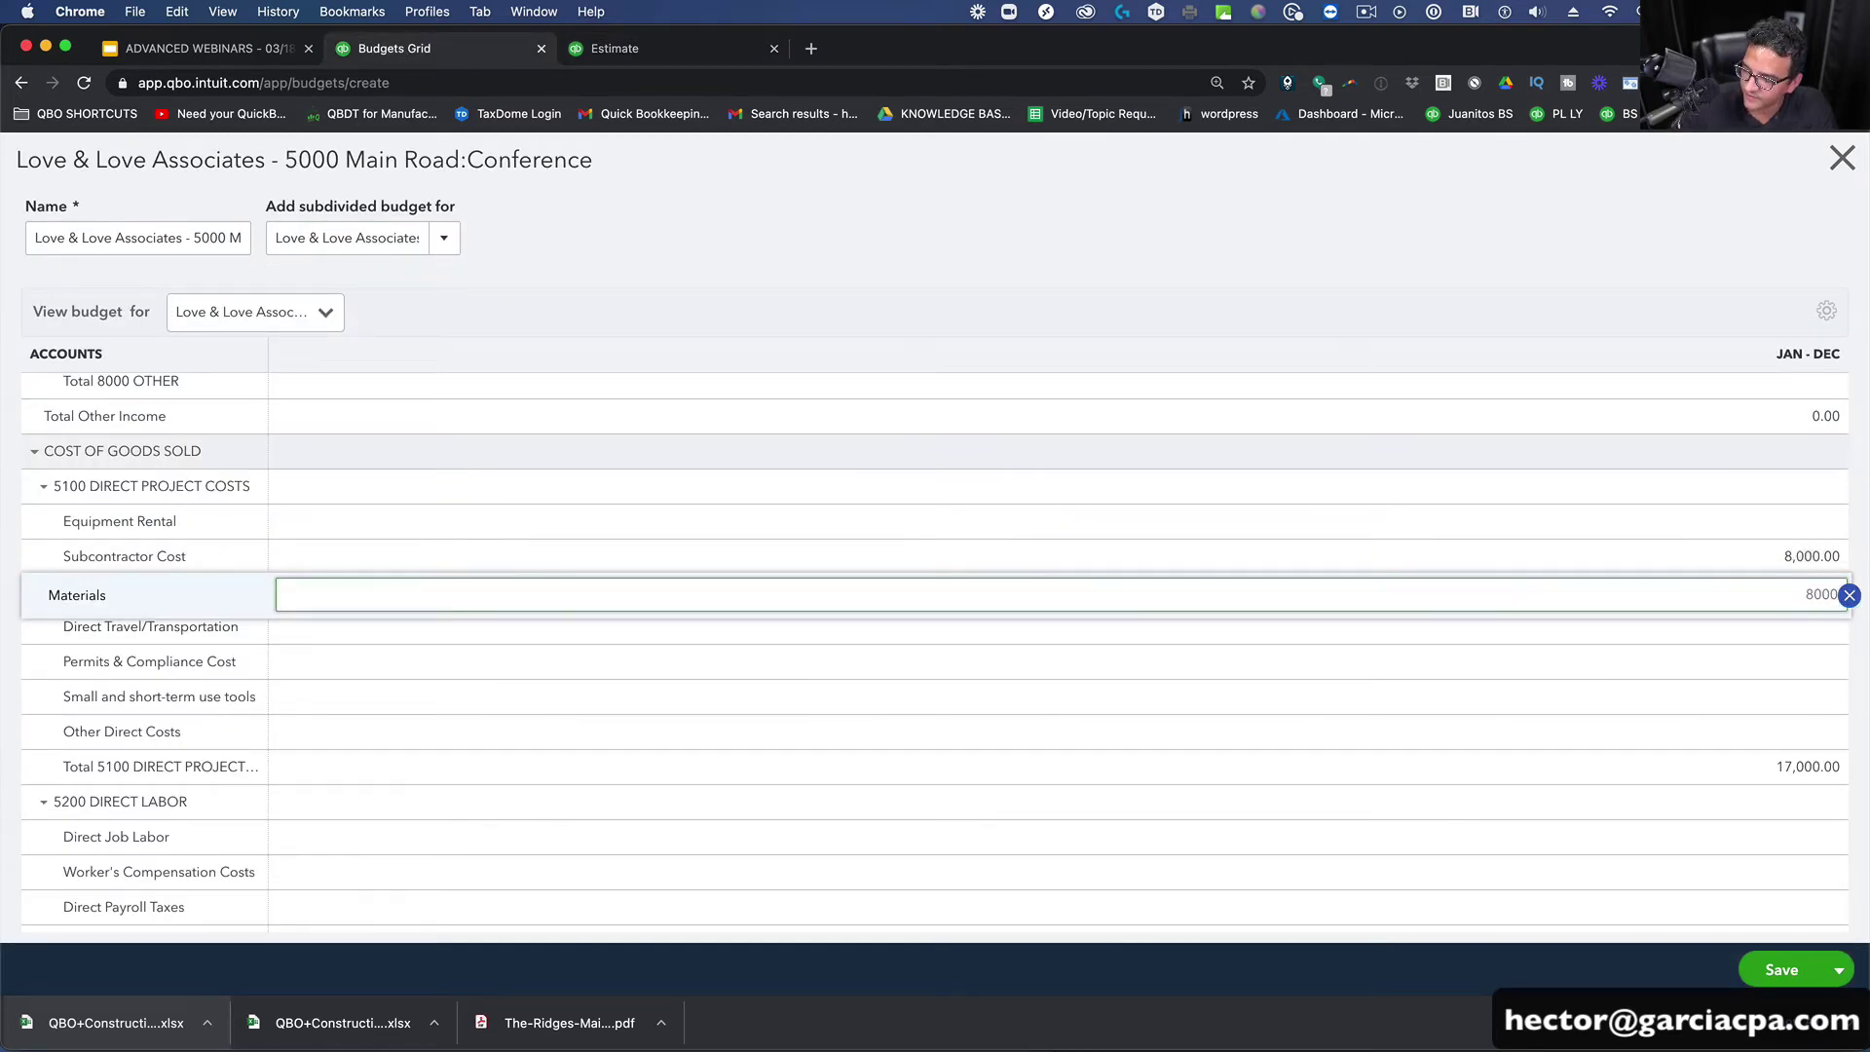
pyautogui.click(1753, 557)
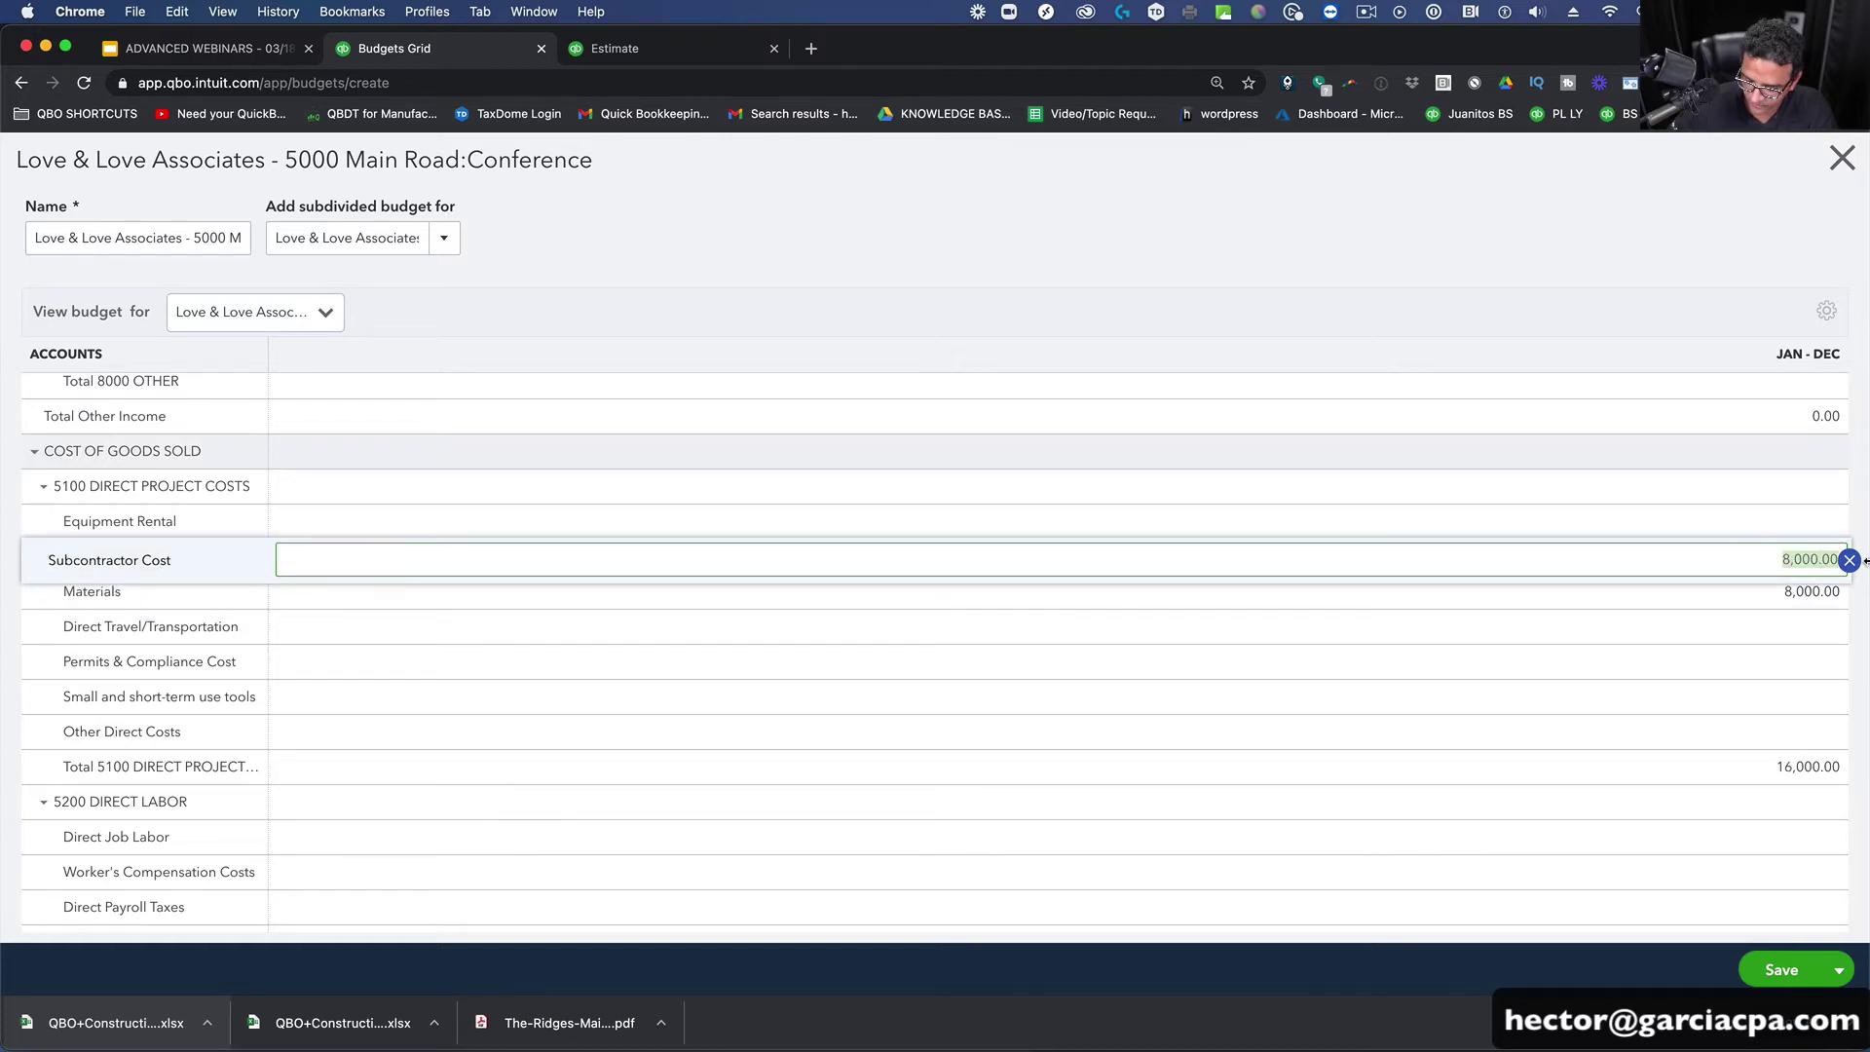
pyautogui.write('9,000')
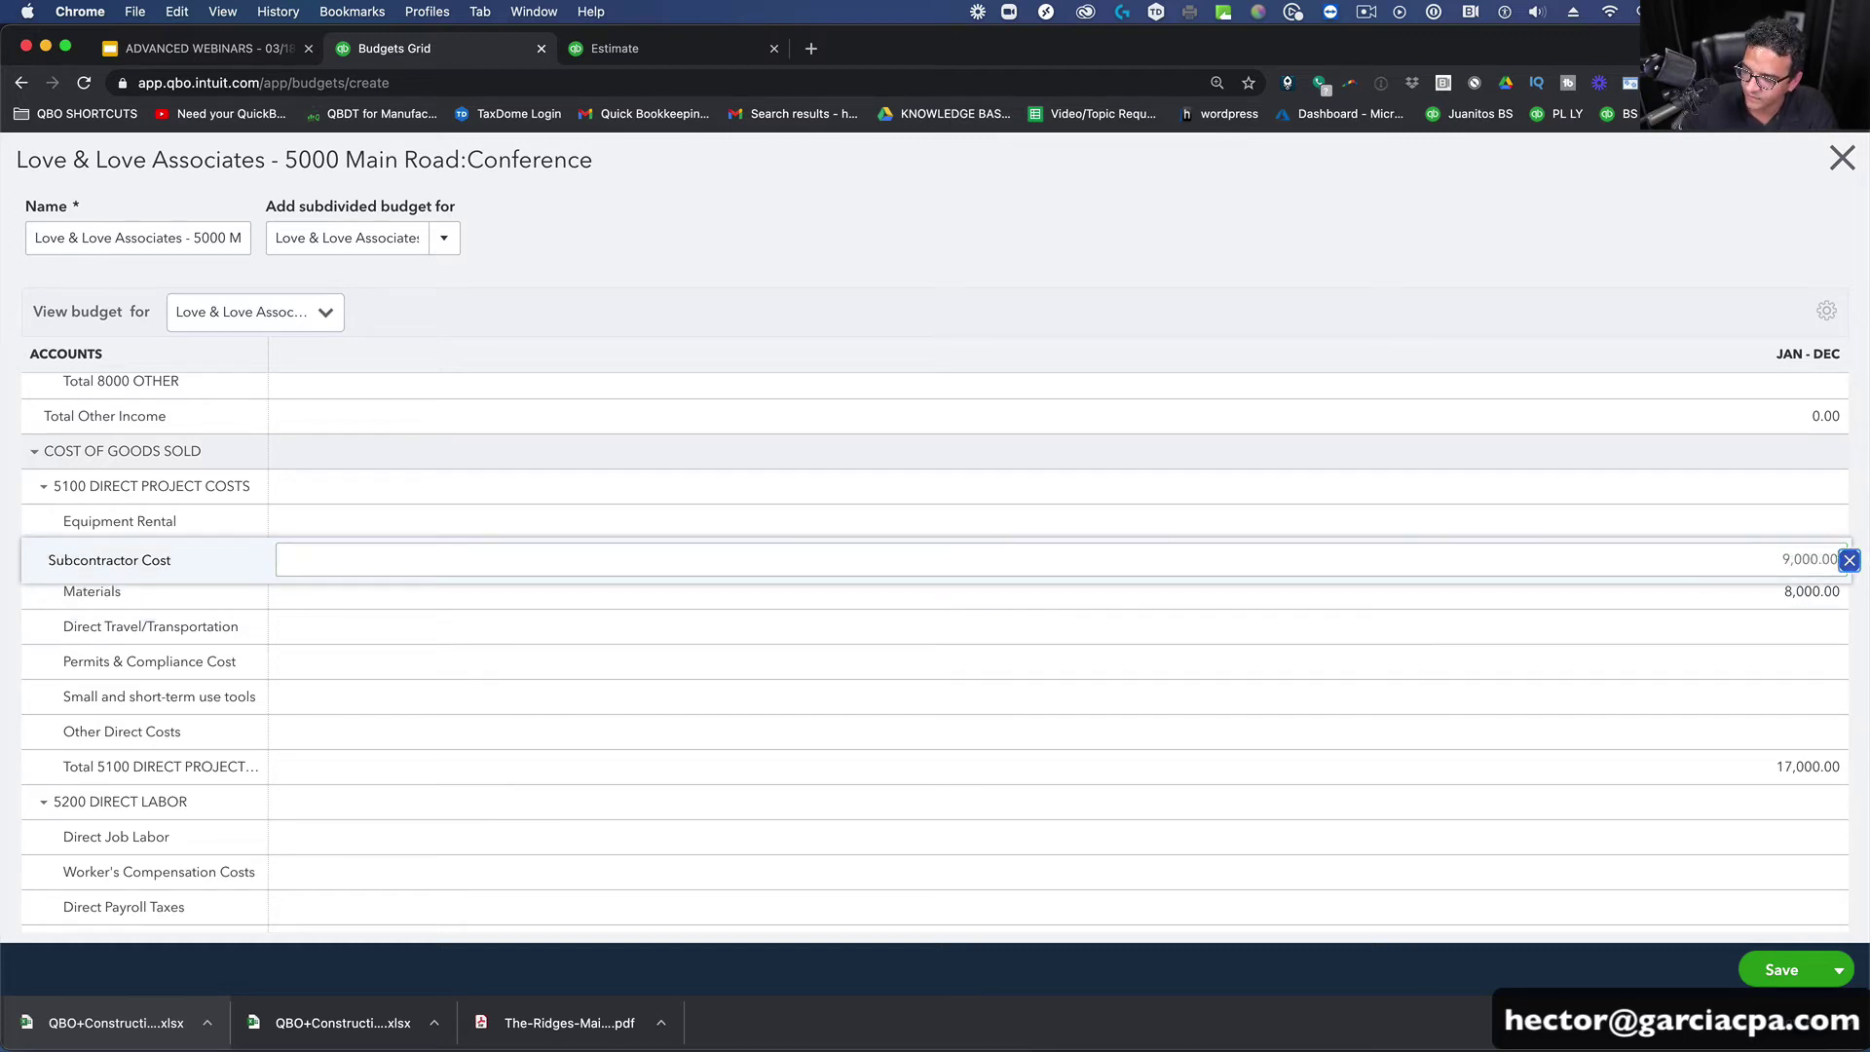
# Step: Save the project budget, look over its rows, and close it to return to the budgets list
pyautogui.click(1780, 969)
pyautogui.scroll(3, 835, 491)
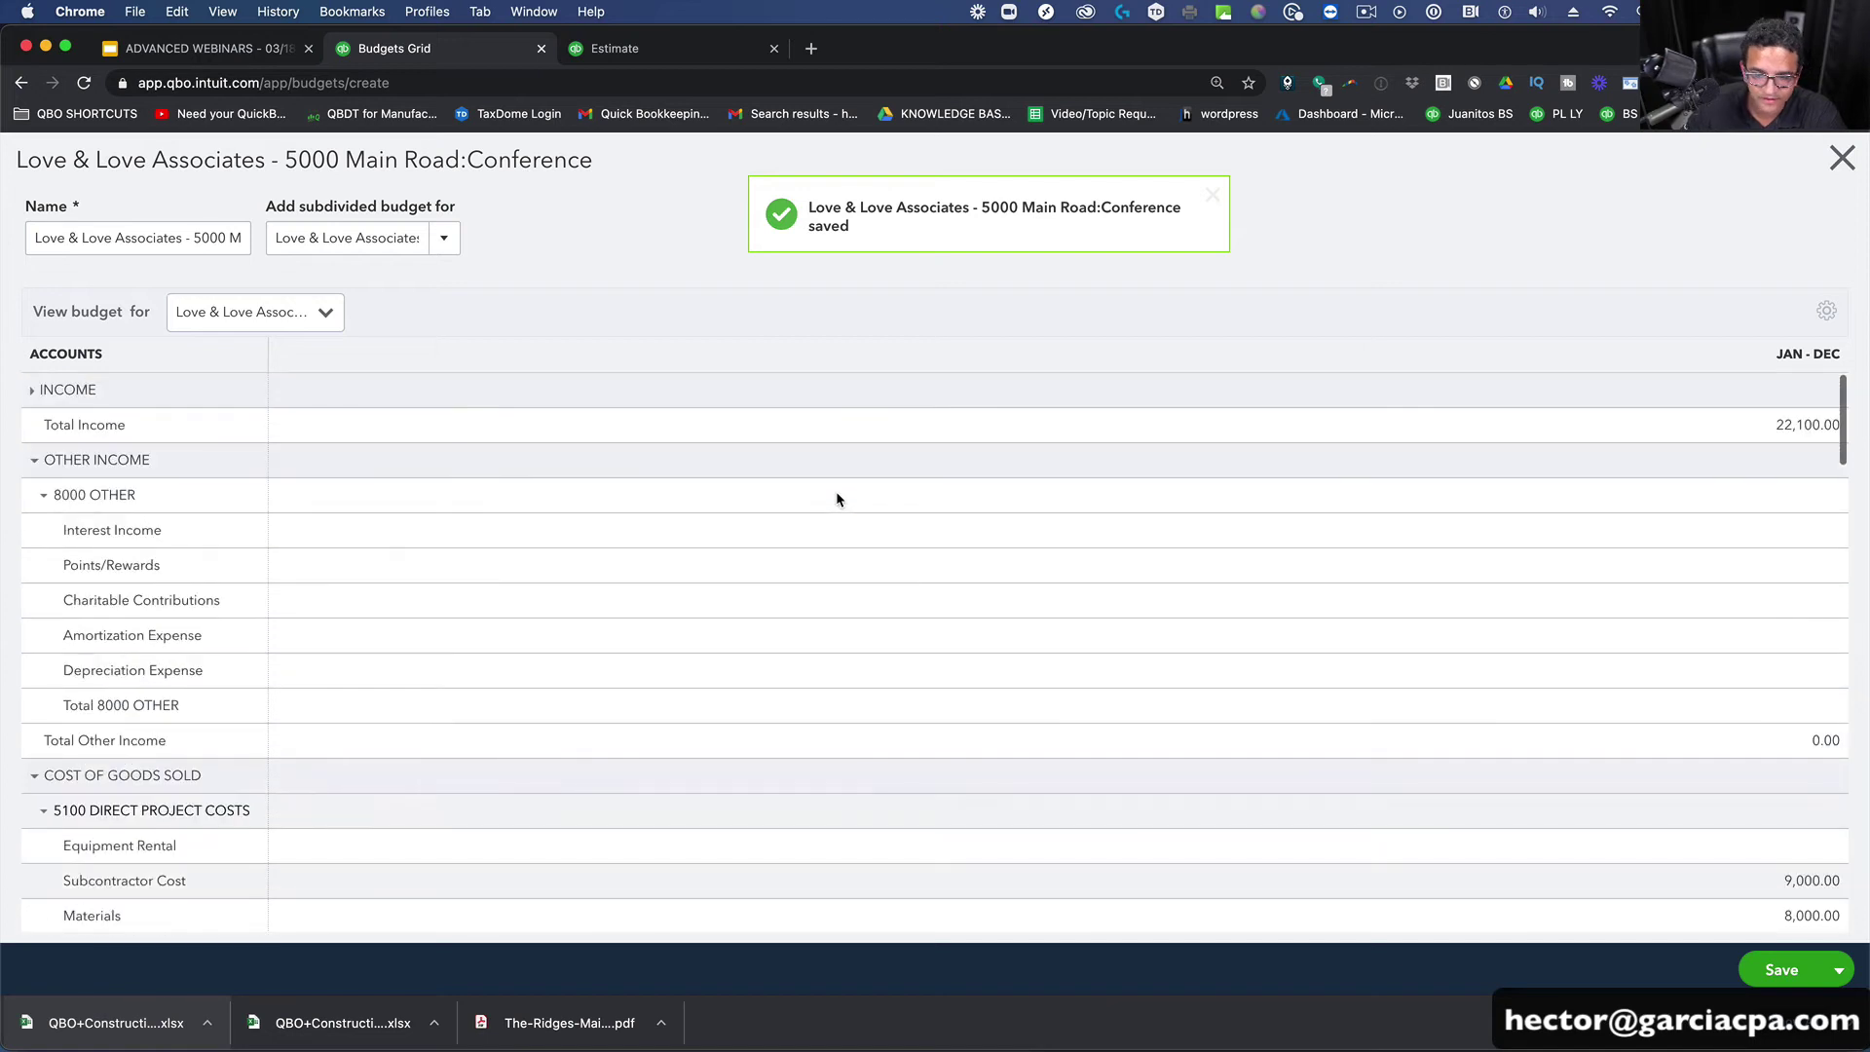
pyautogui.click(1832, 168)
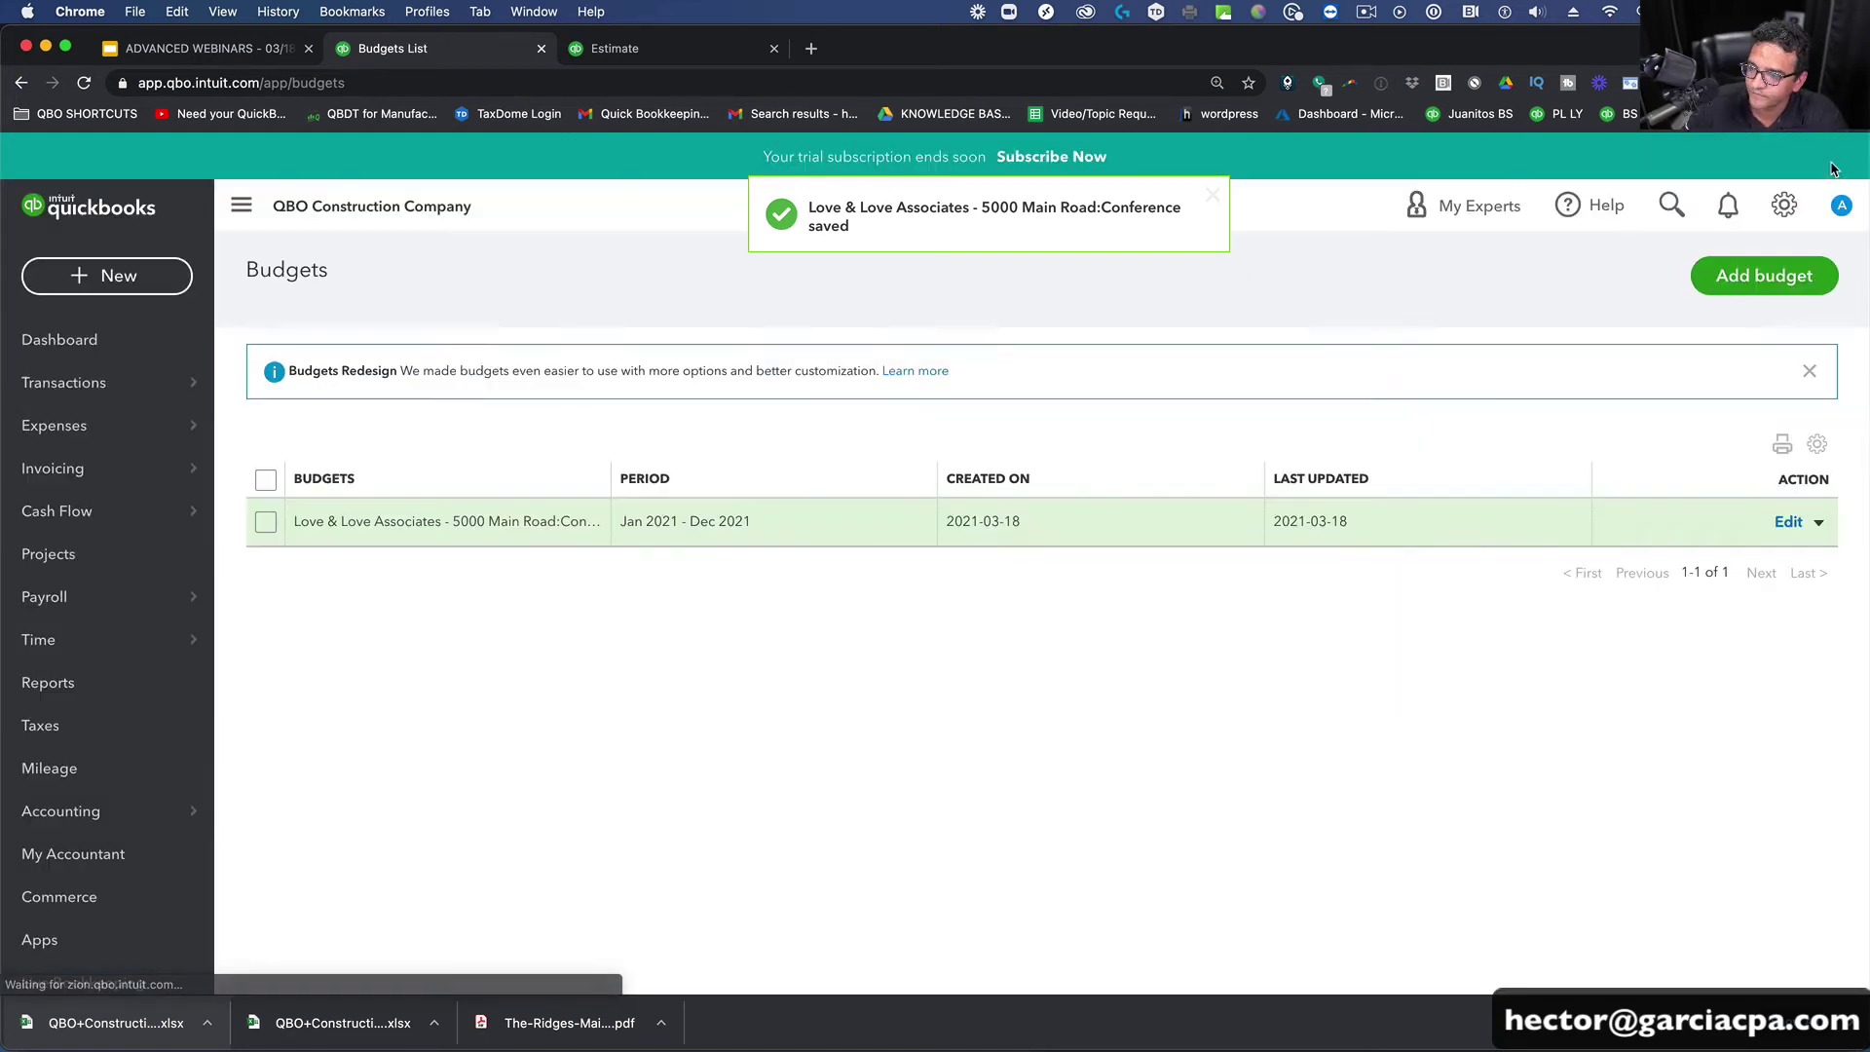
# Step: Rerun the customer-filtered Profit and Loss report for this year to date and review its income and expense totals
pyautogui.click(56, 686)
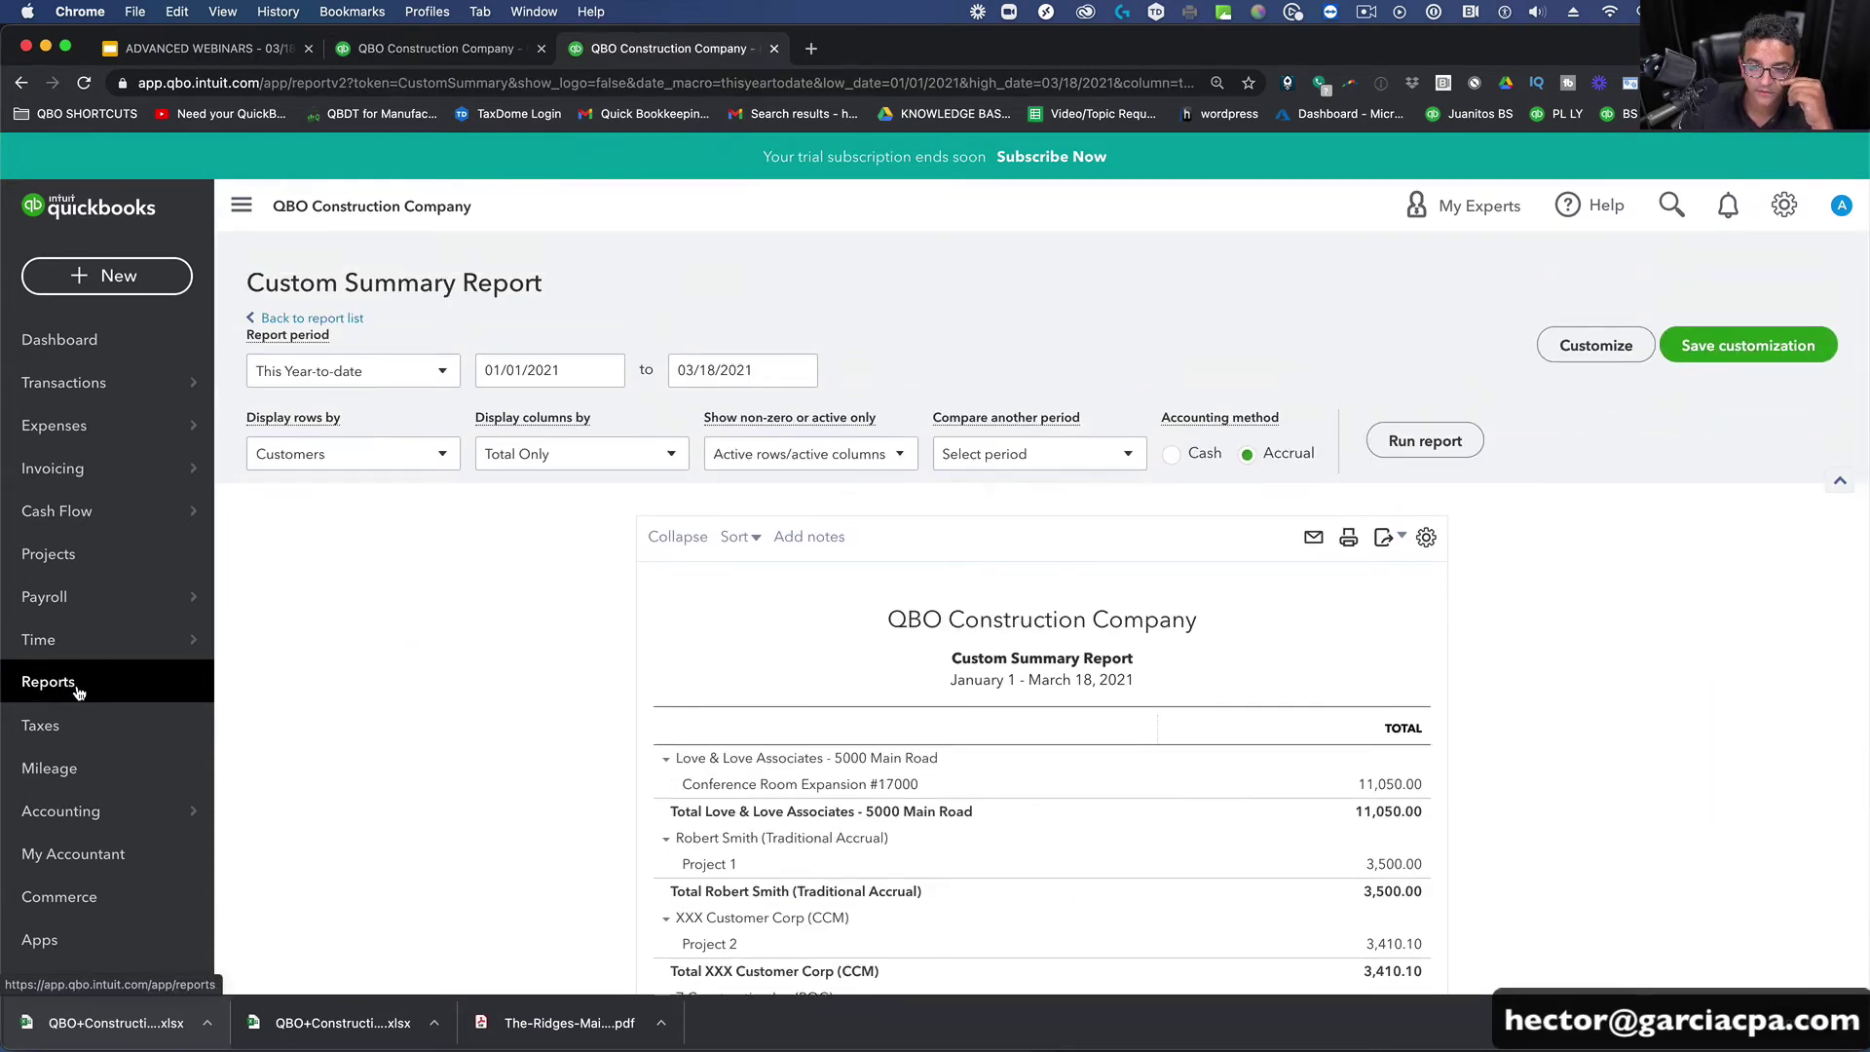
pyautogui.click(457, 52)
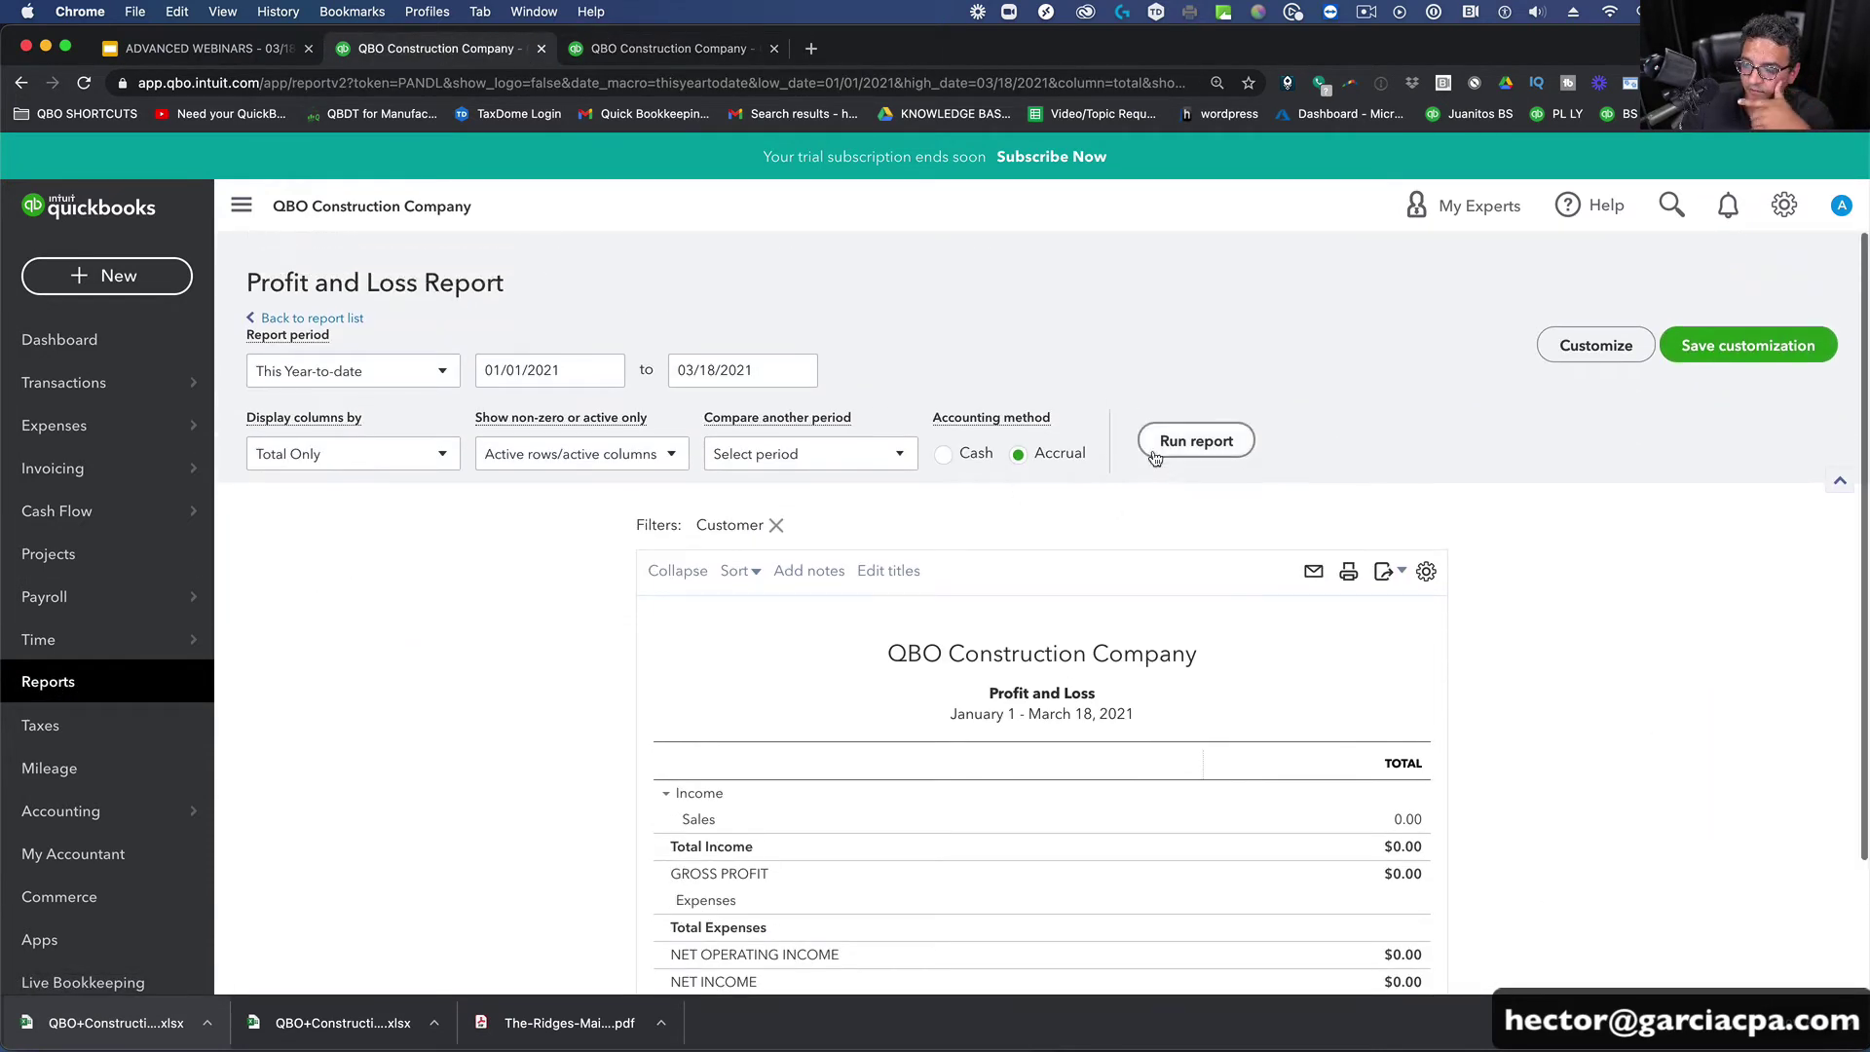
pyautogui.click(1222, 456)
pyautogui.scroll(-3, 1546, 584)
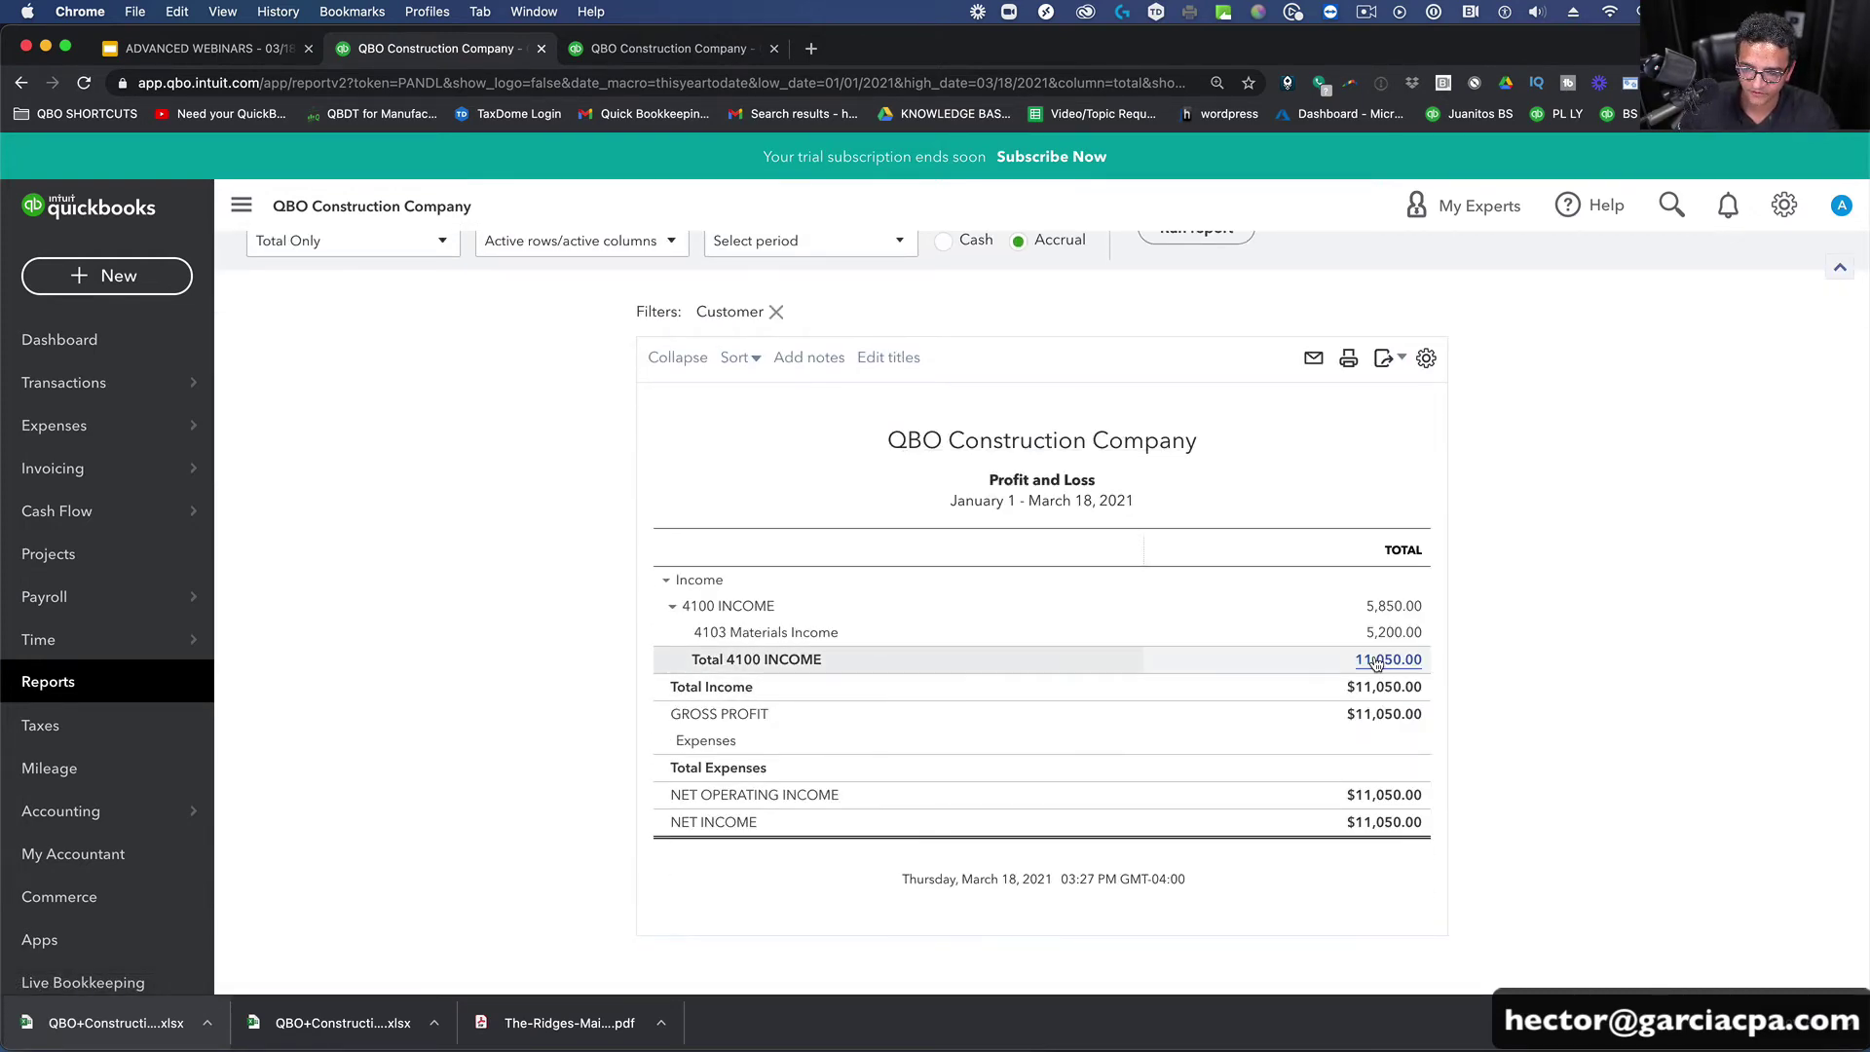
# Step: Create a new expense with LOWES as the payee
pyautogui.click(107, 275)
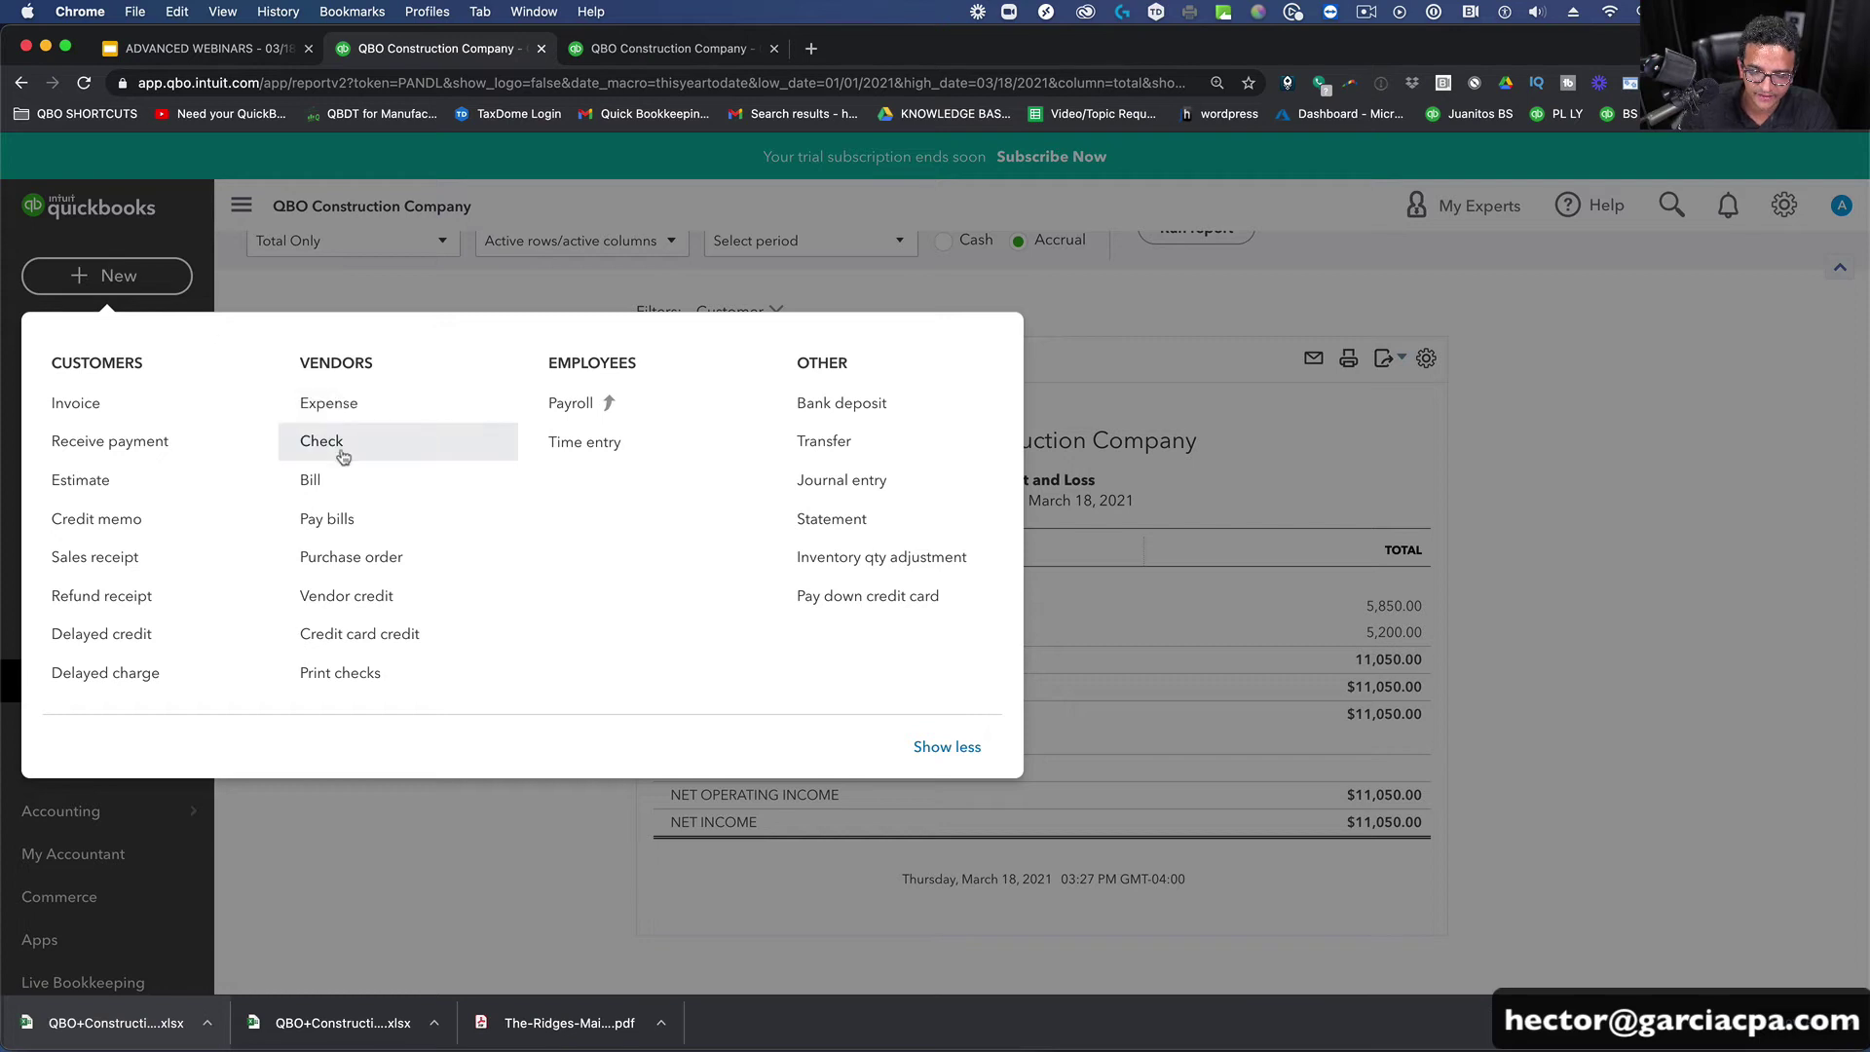
pyautogui.click(326, 411)
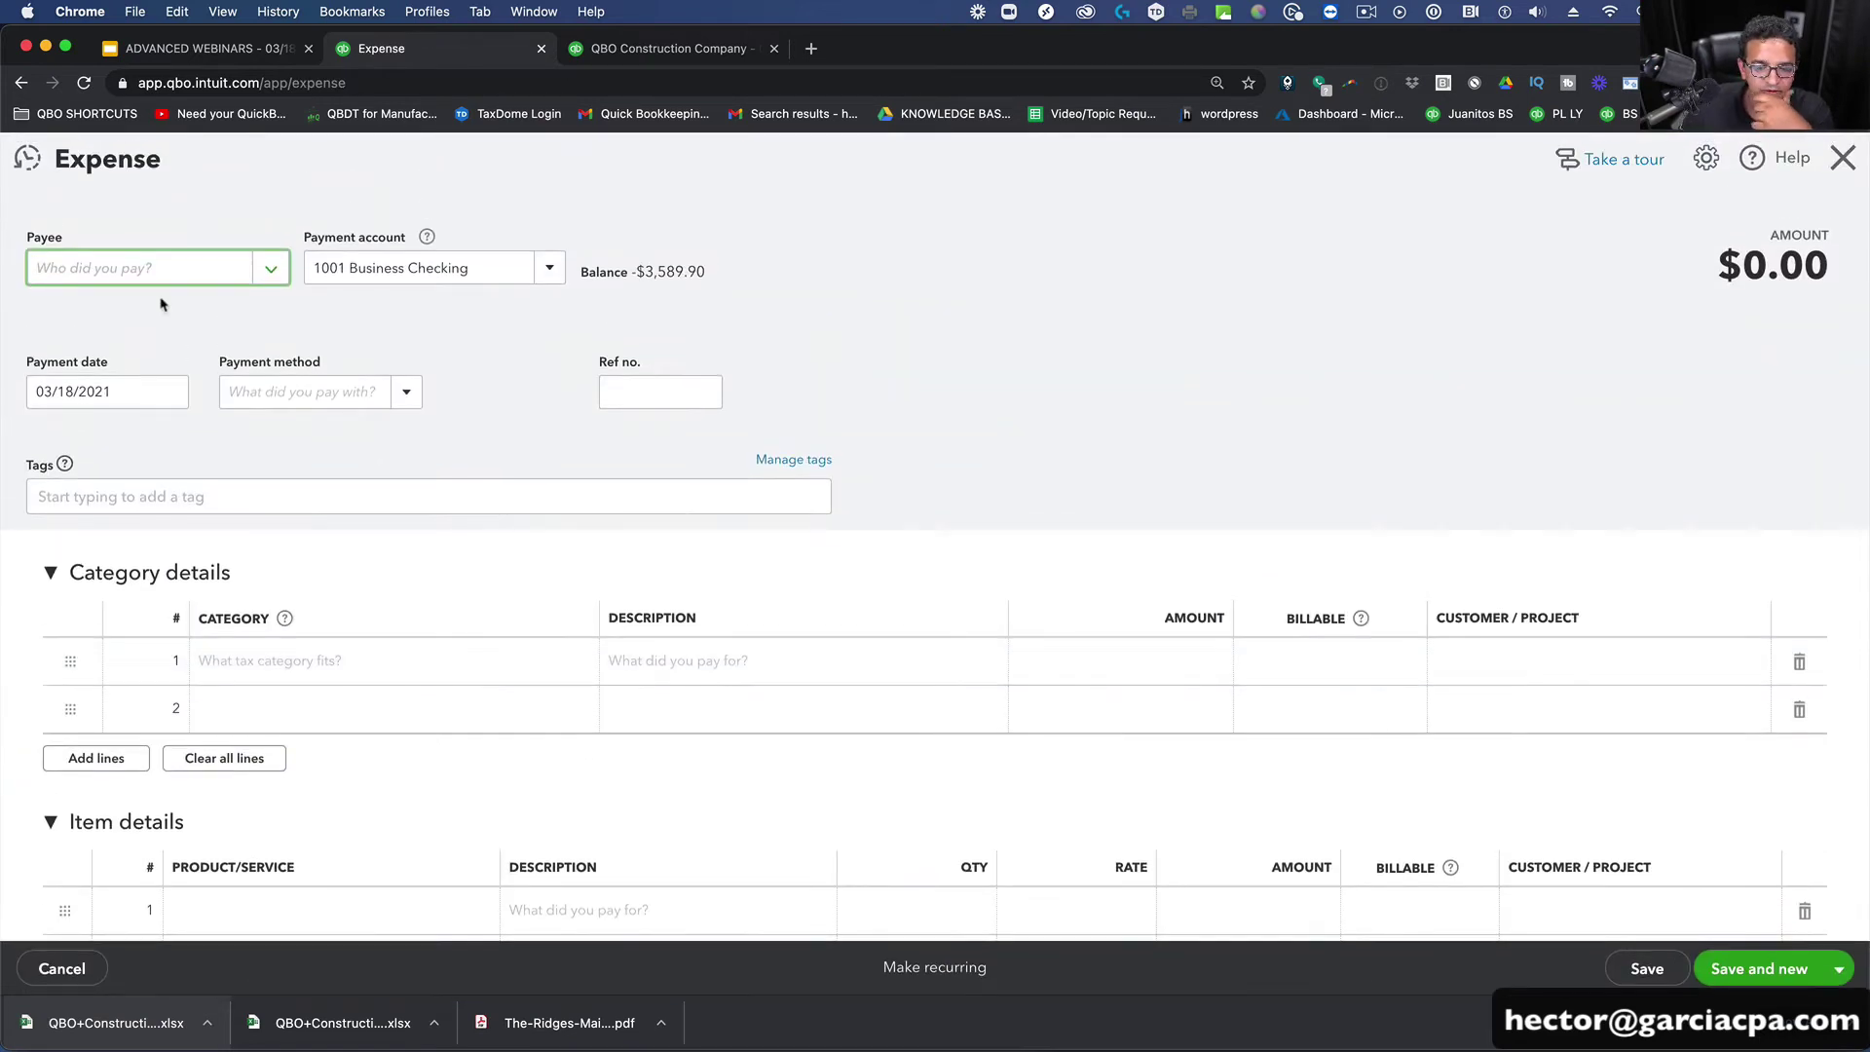
pyautogui.click(243, 275)
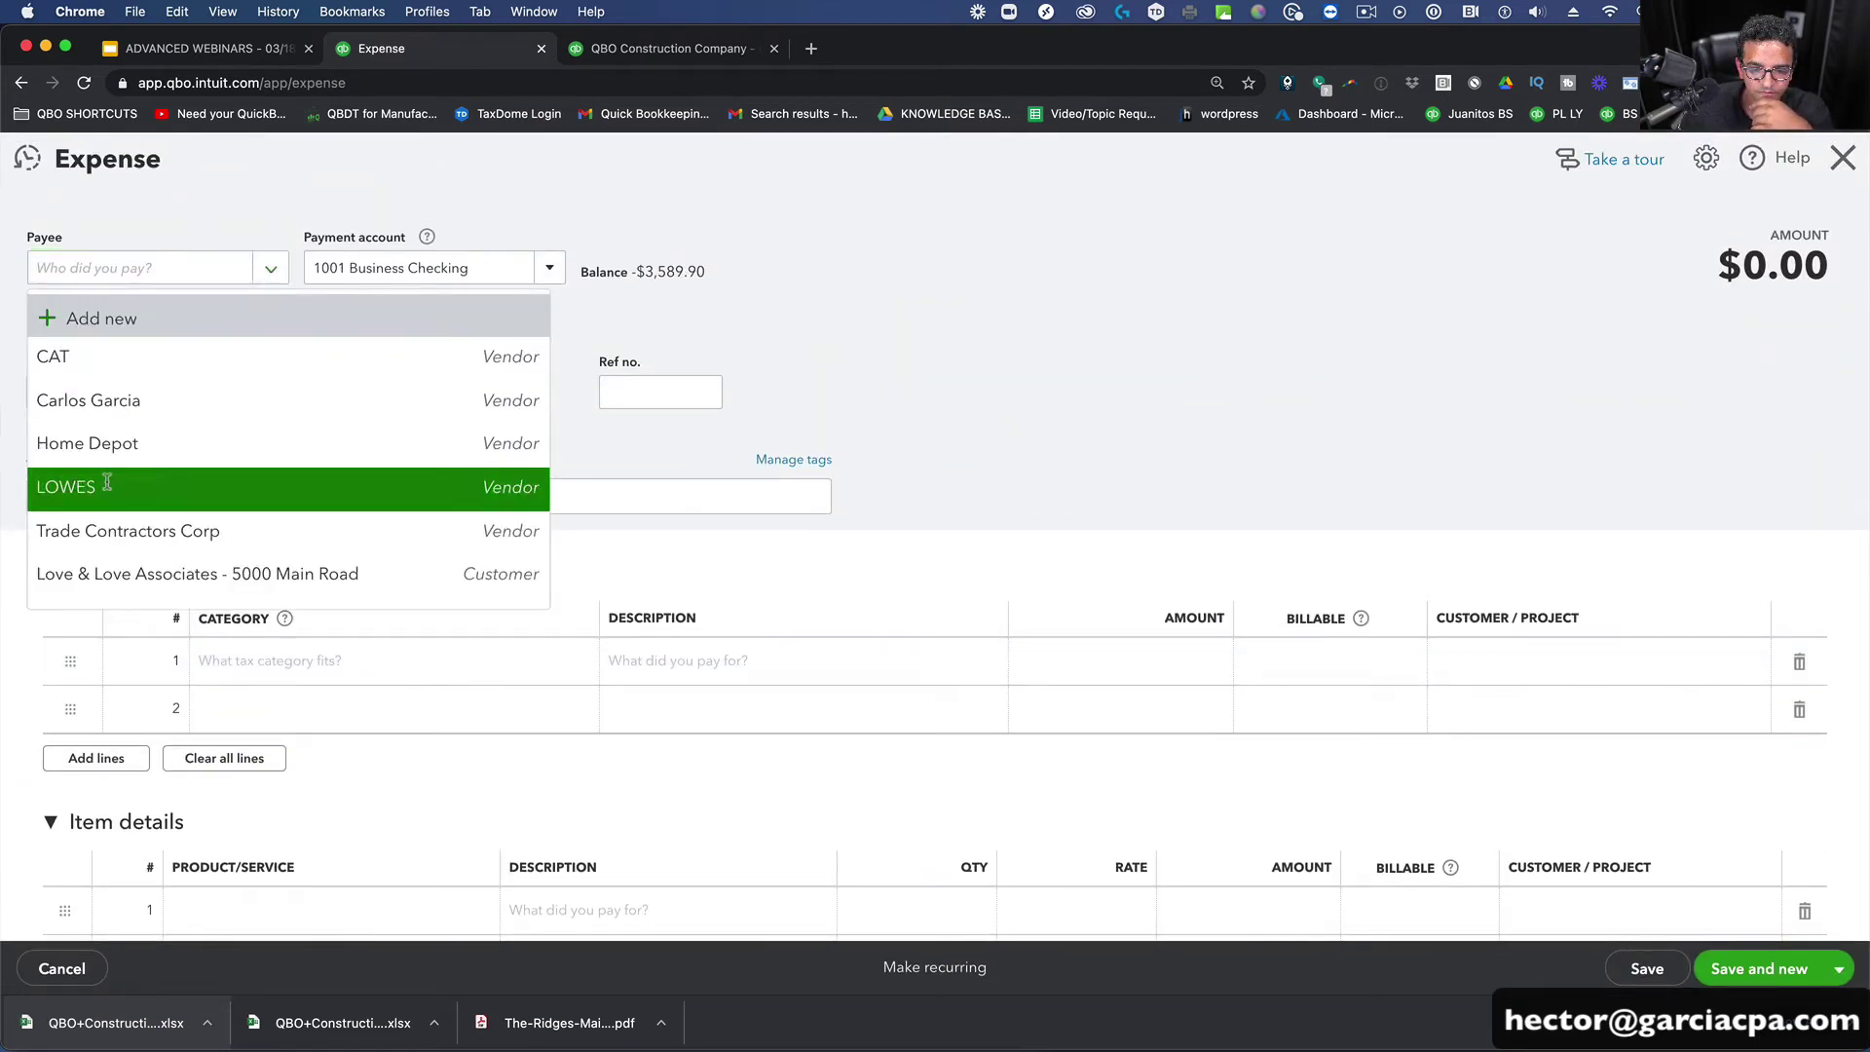
pyautogui.click(217, 485)
# Step: Add a 00.2 Materials item line with an amount of 1,900 to the LOWES expense
pyautogui.scroll(-5, 262, 679)
pyautogui.click(183, 662)
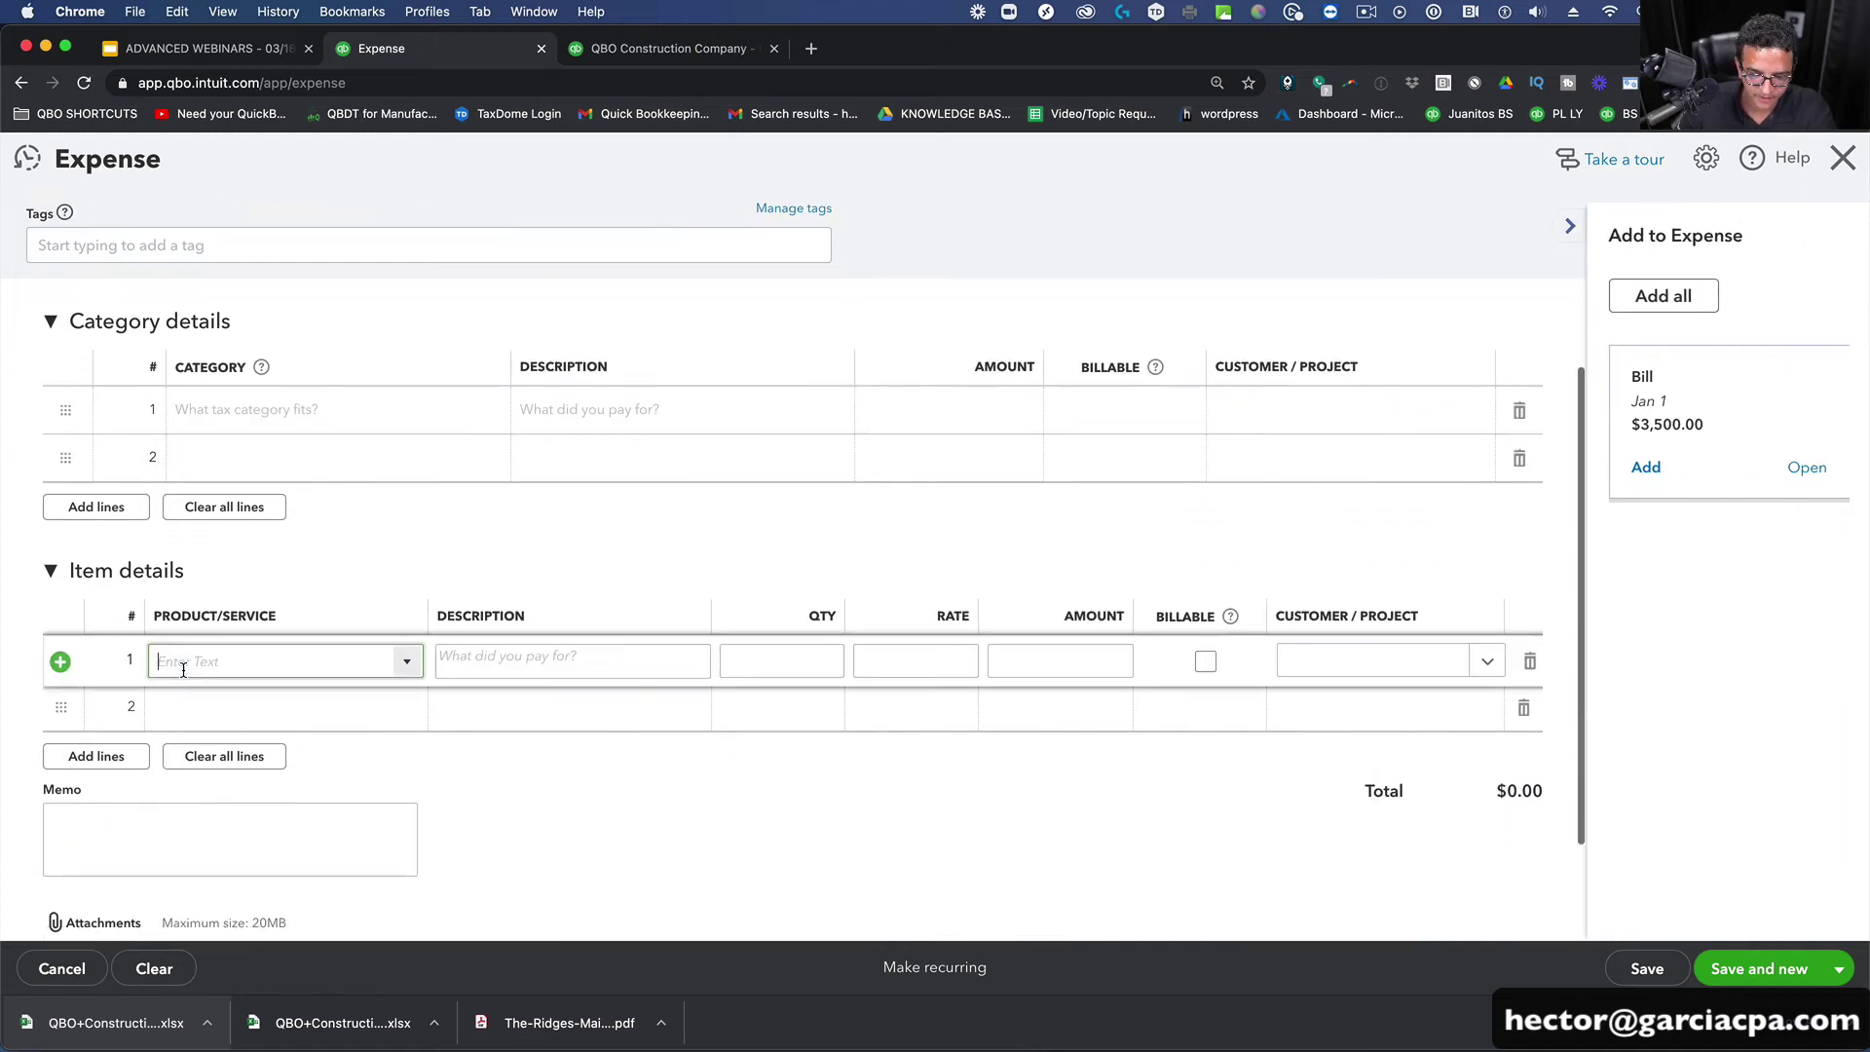
pyautogui.write('mater')
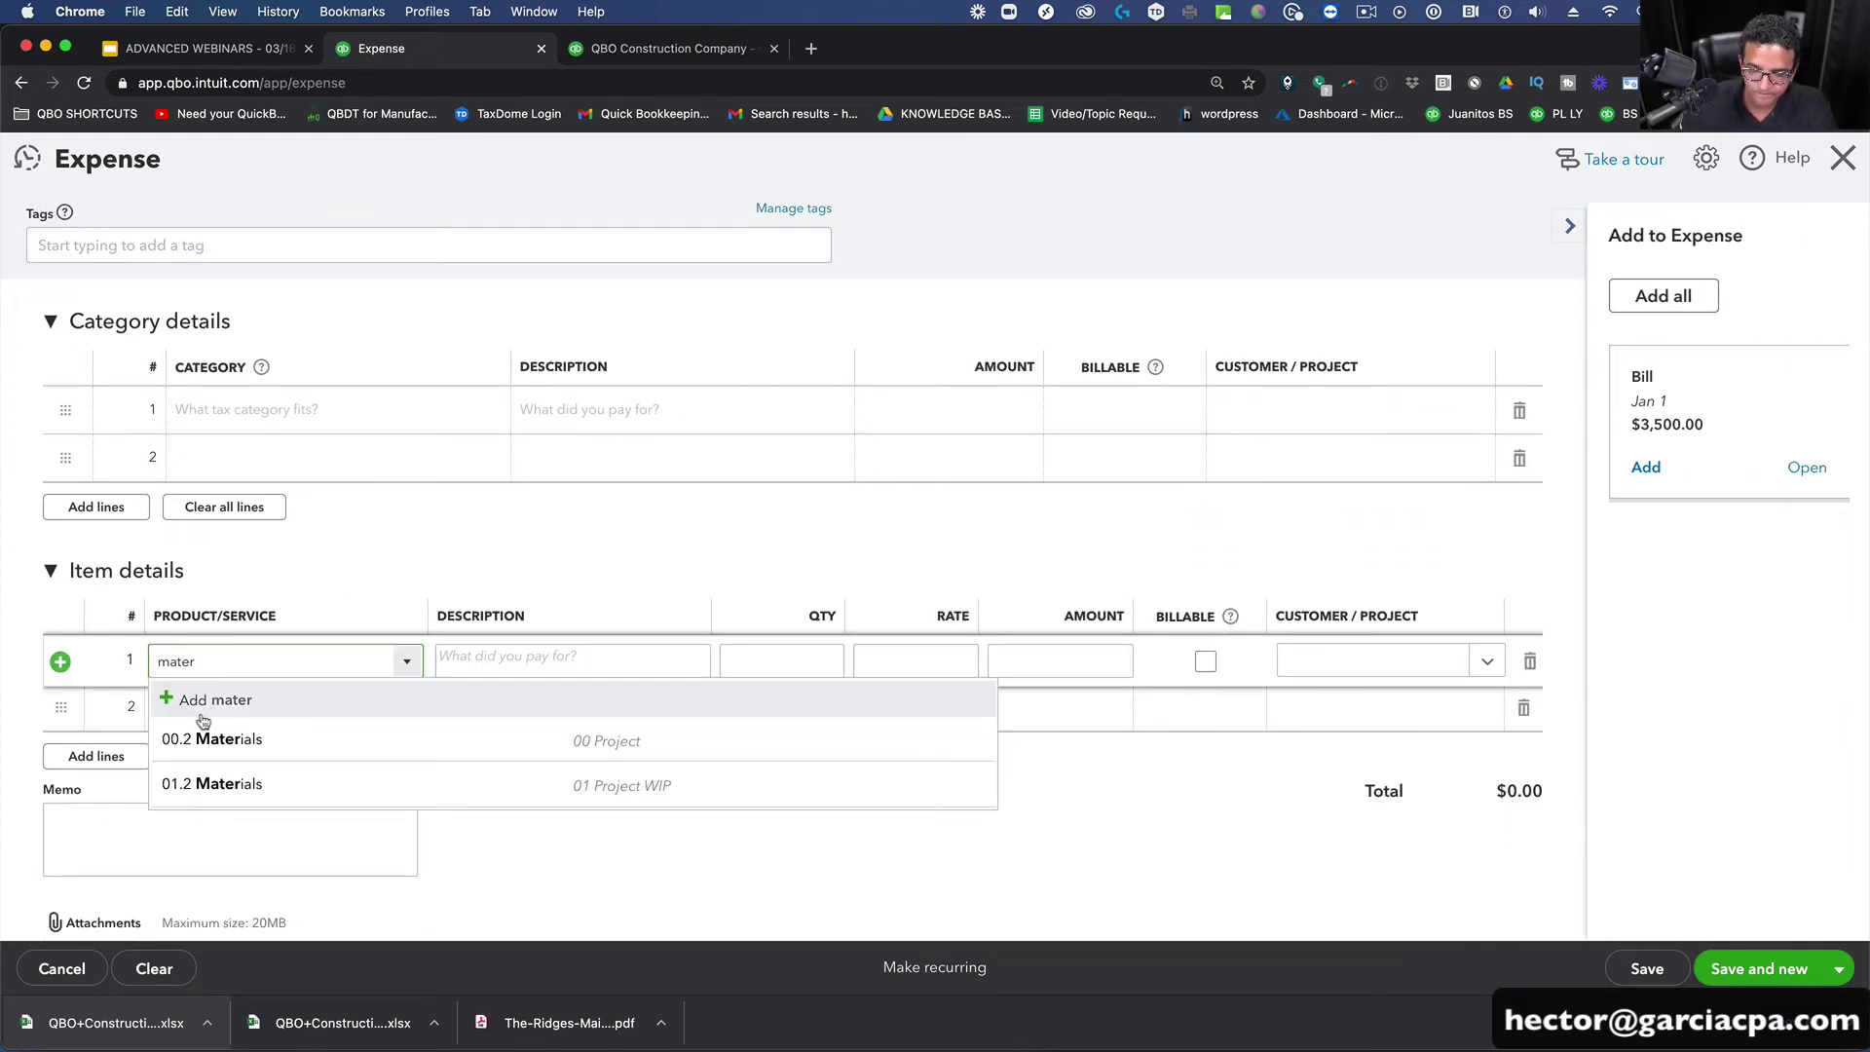
pyautogui.click(250, 736)
pyautogui.click(895, 662)
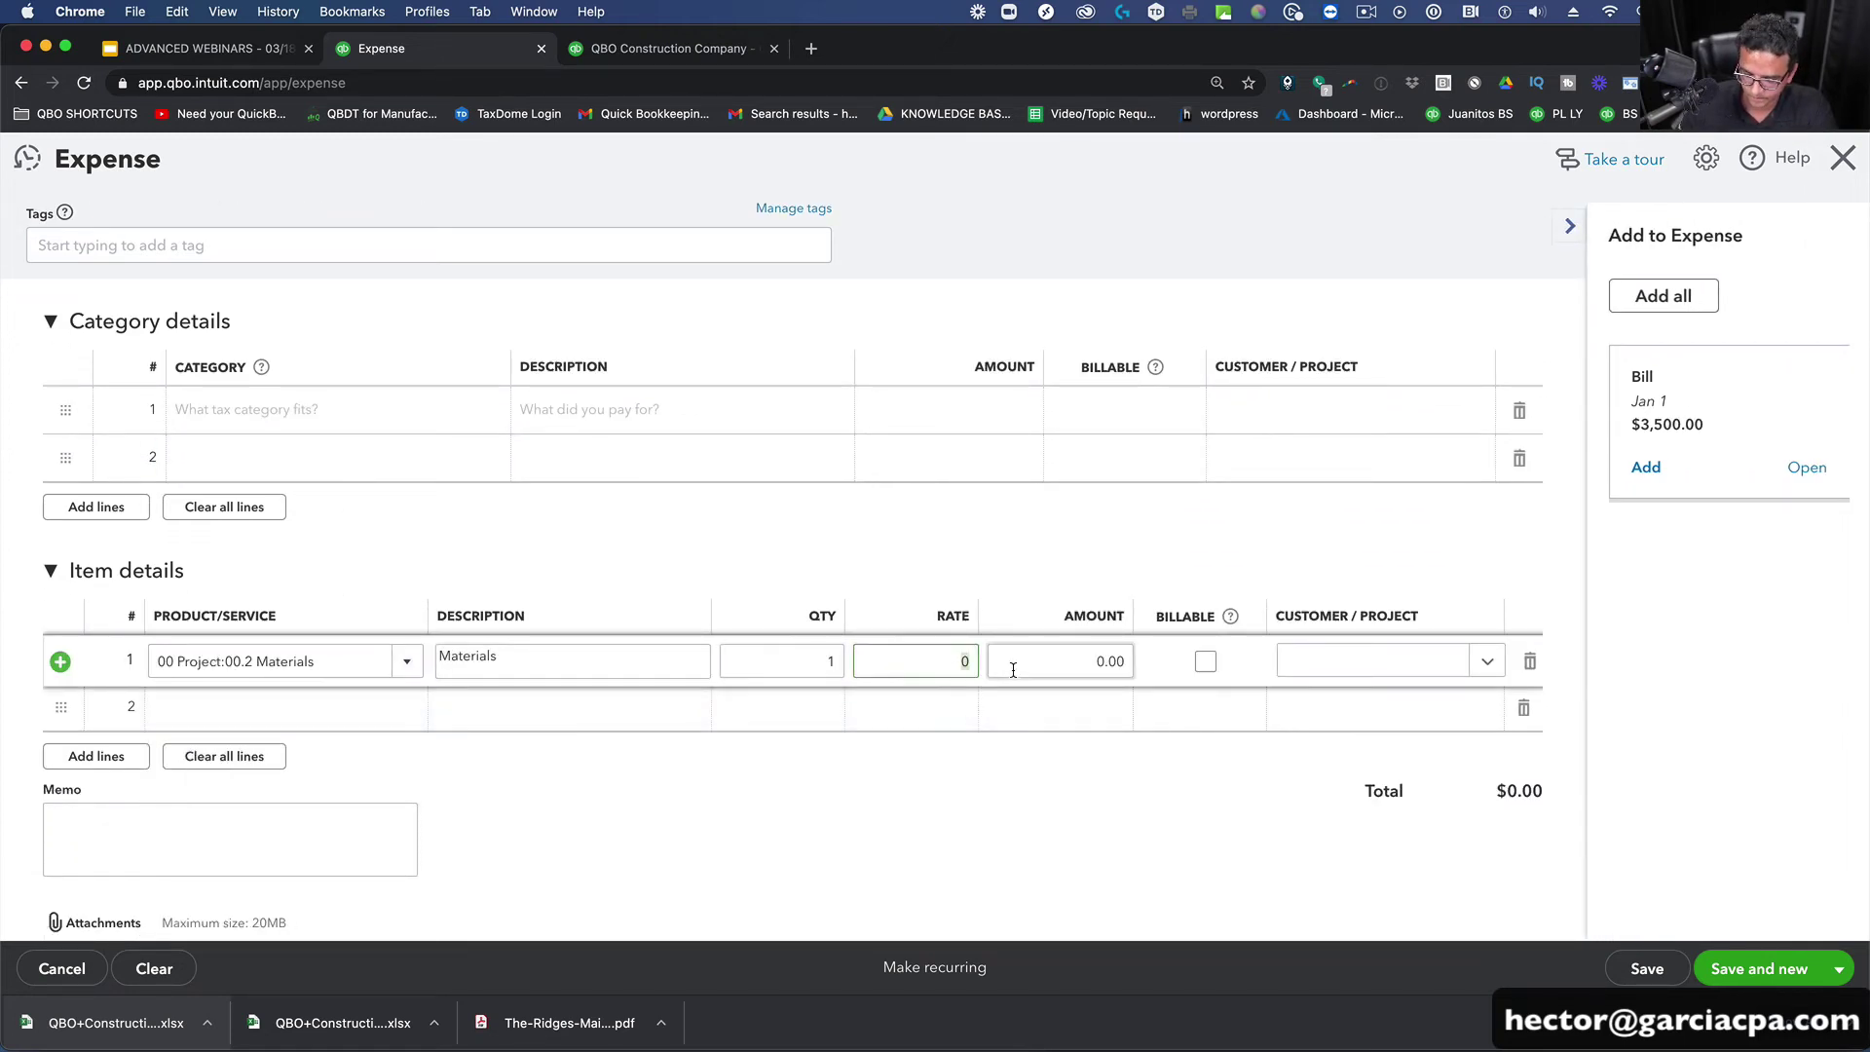
pyautogui.press('Tab')
# Step: Assign the Materials line to the Conference Room Expansion project, then save and close the expense
pyautogui.click(1343, 660)
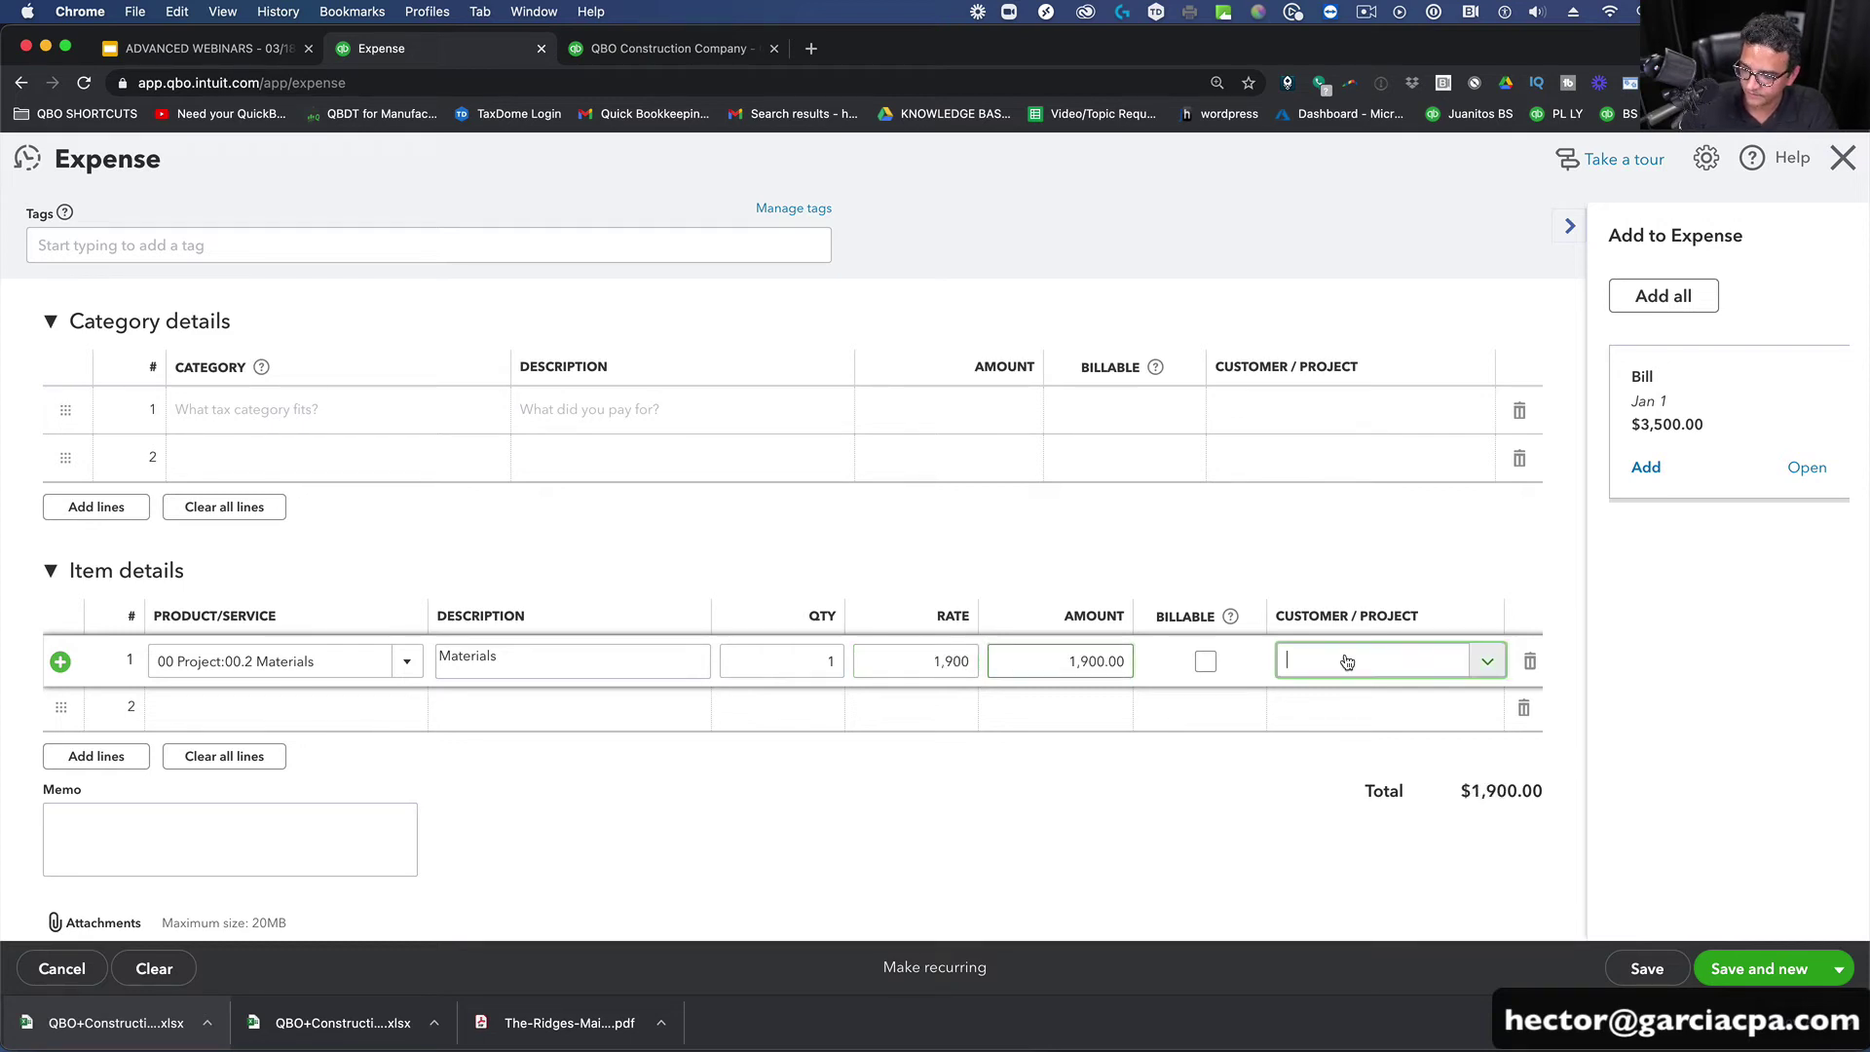
pyautogui.click(1448, 431)
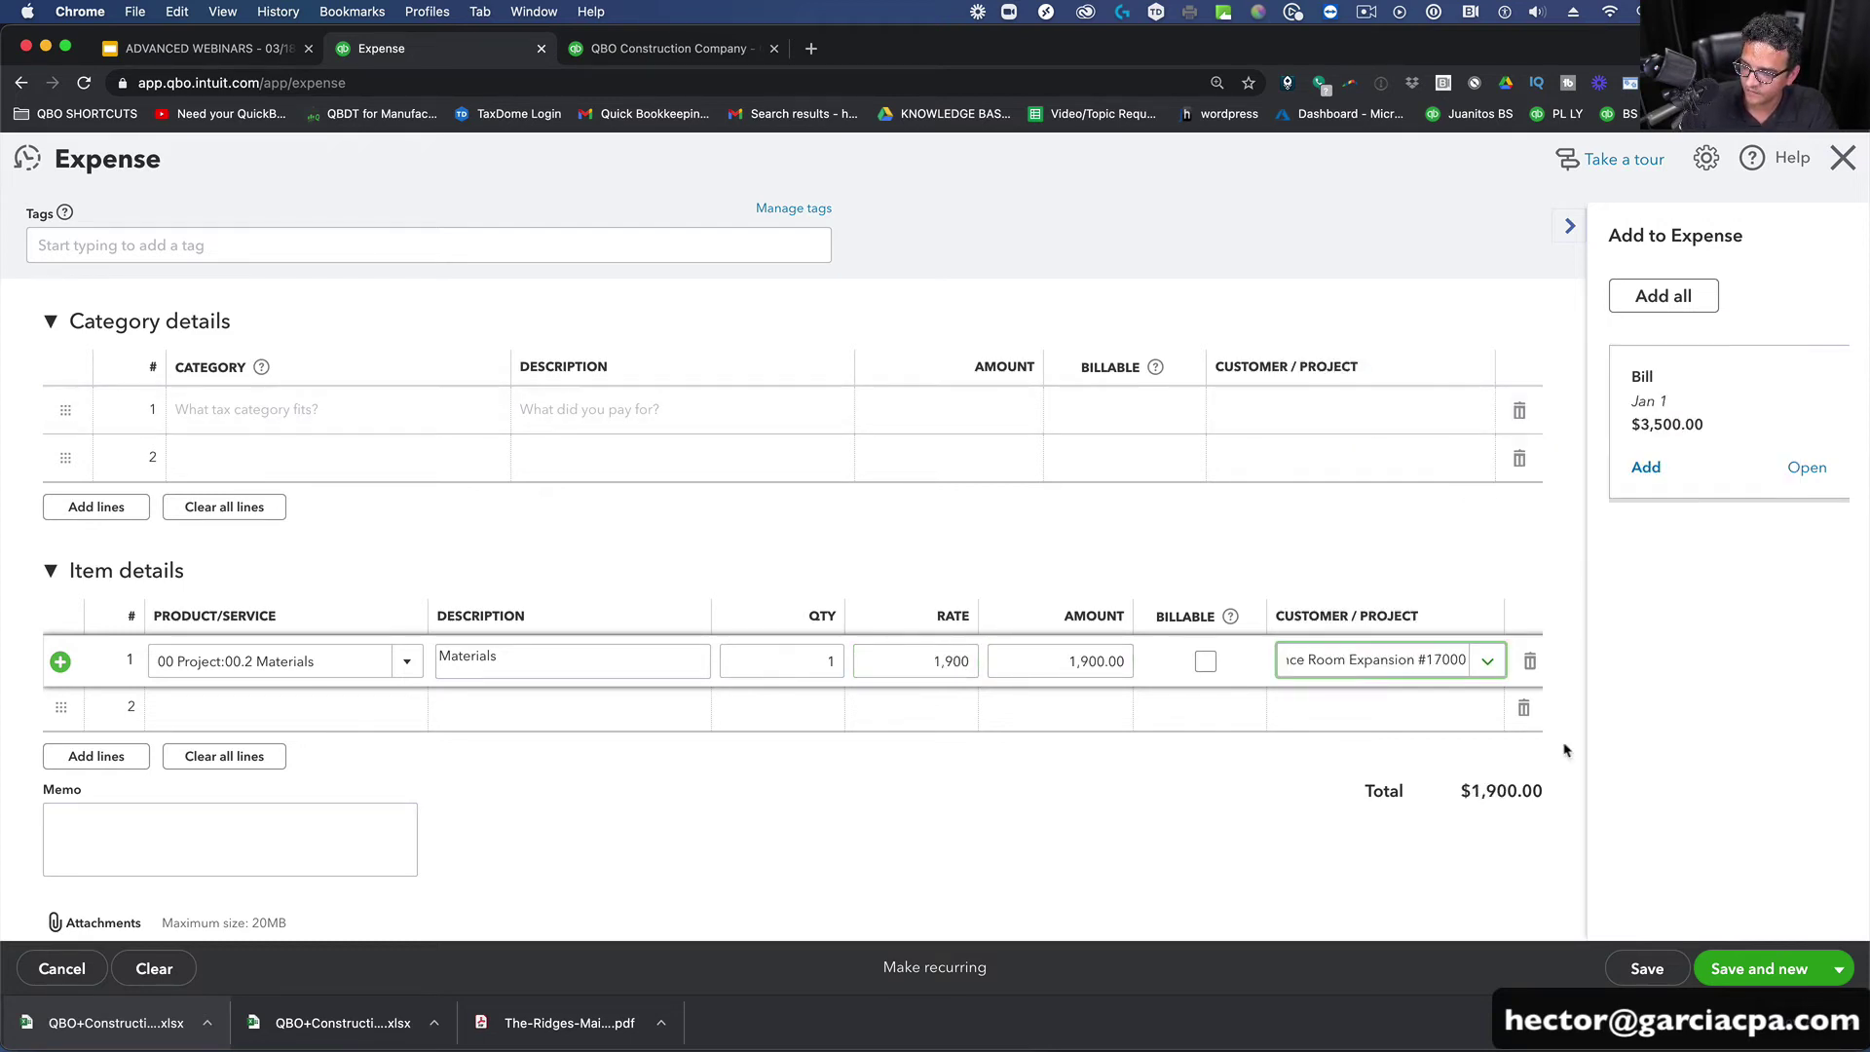
pyautogui.click(1646, 968)
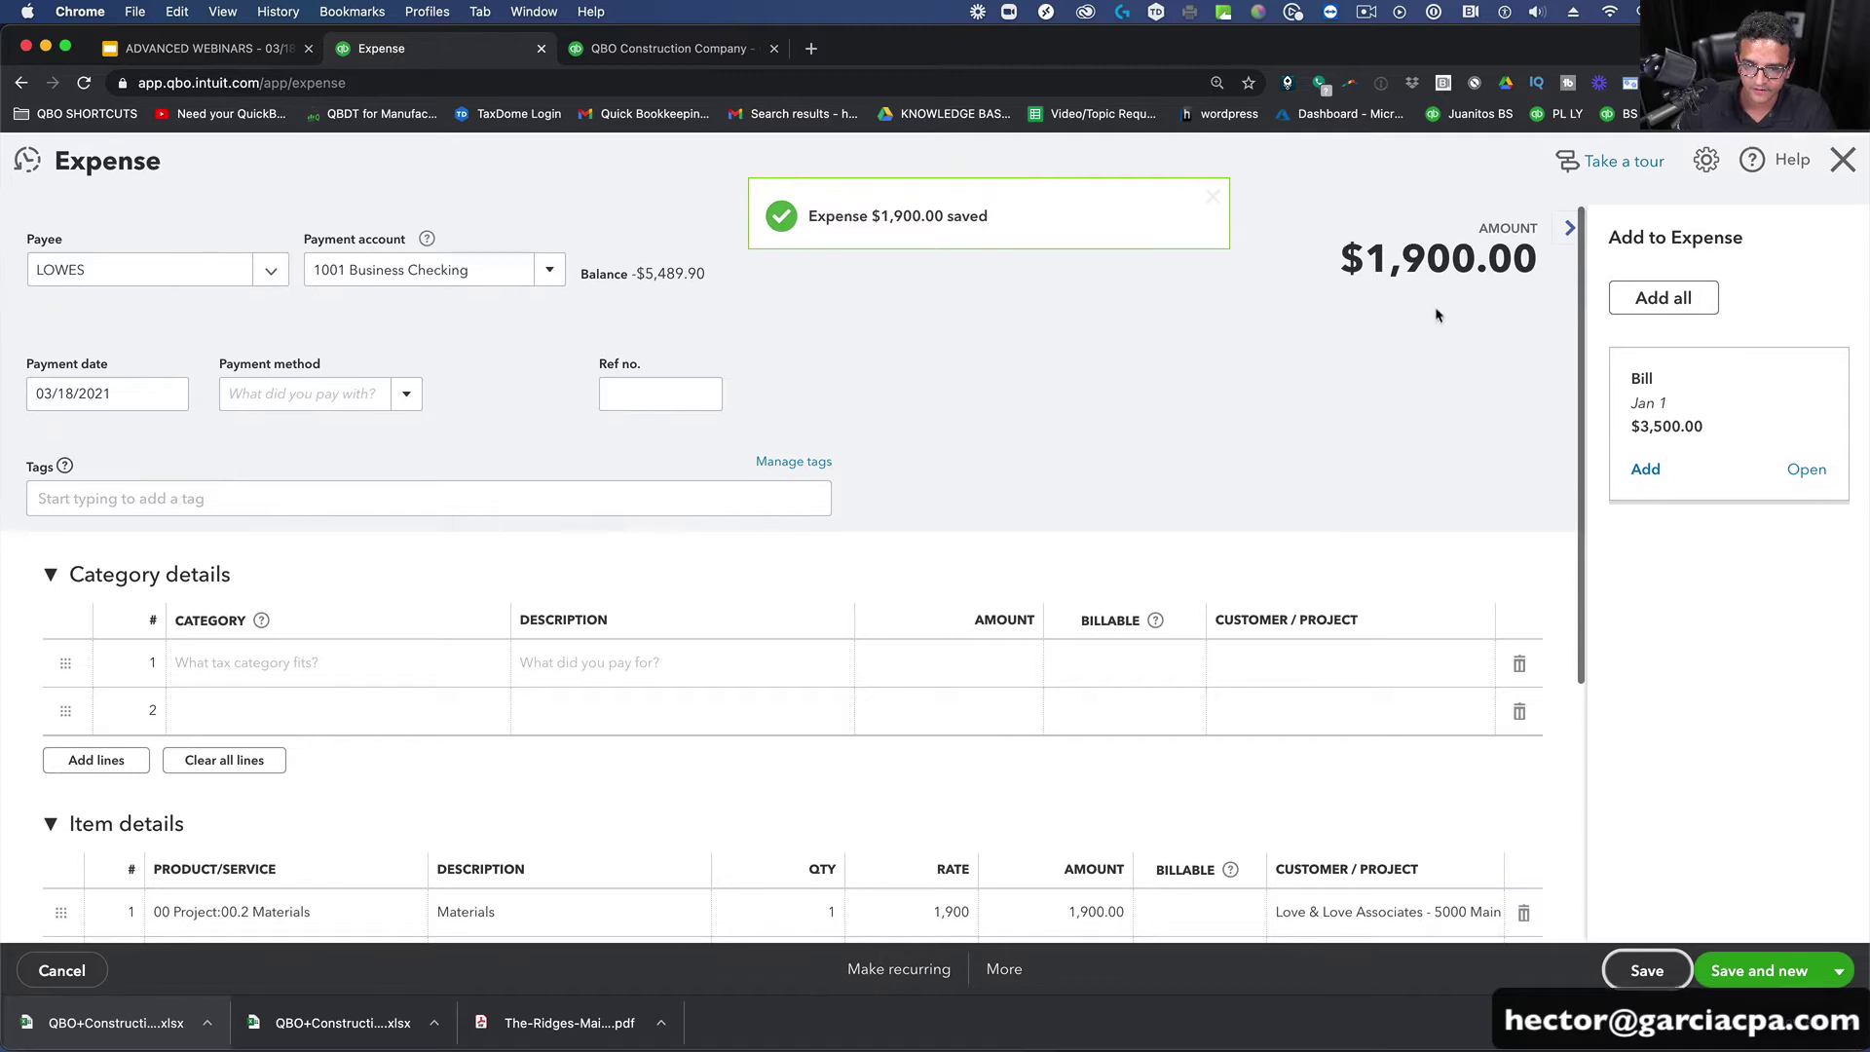
pyautogui.click(1563, 113)
# Step: Create another expense with Trade Contractors Corp as the payee
pyautogui.click(108, 276)
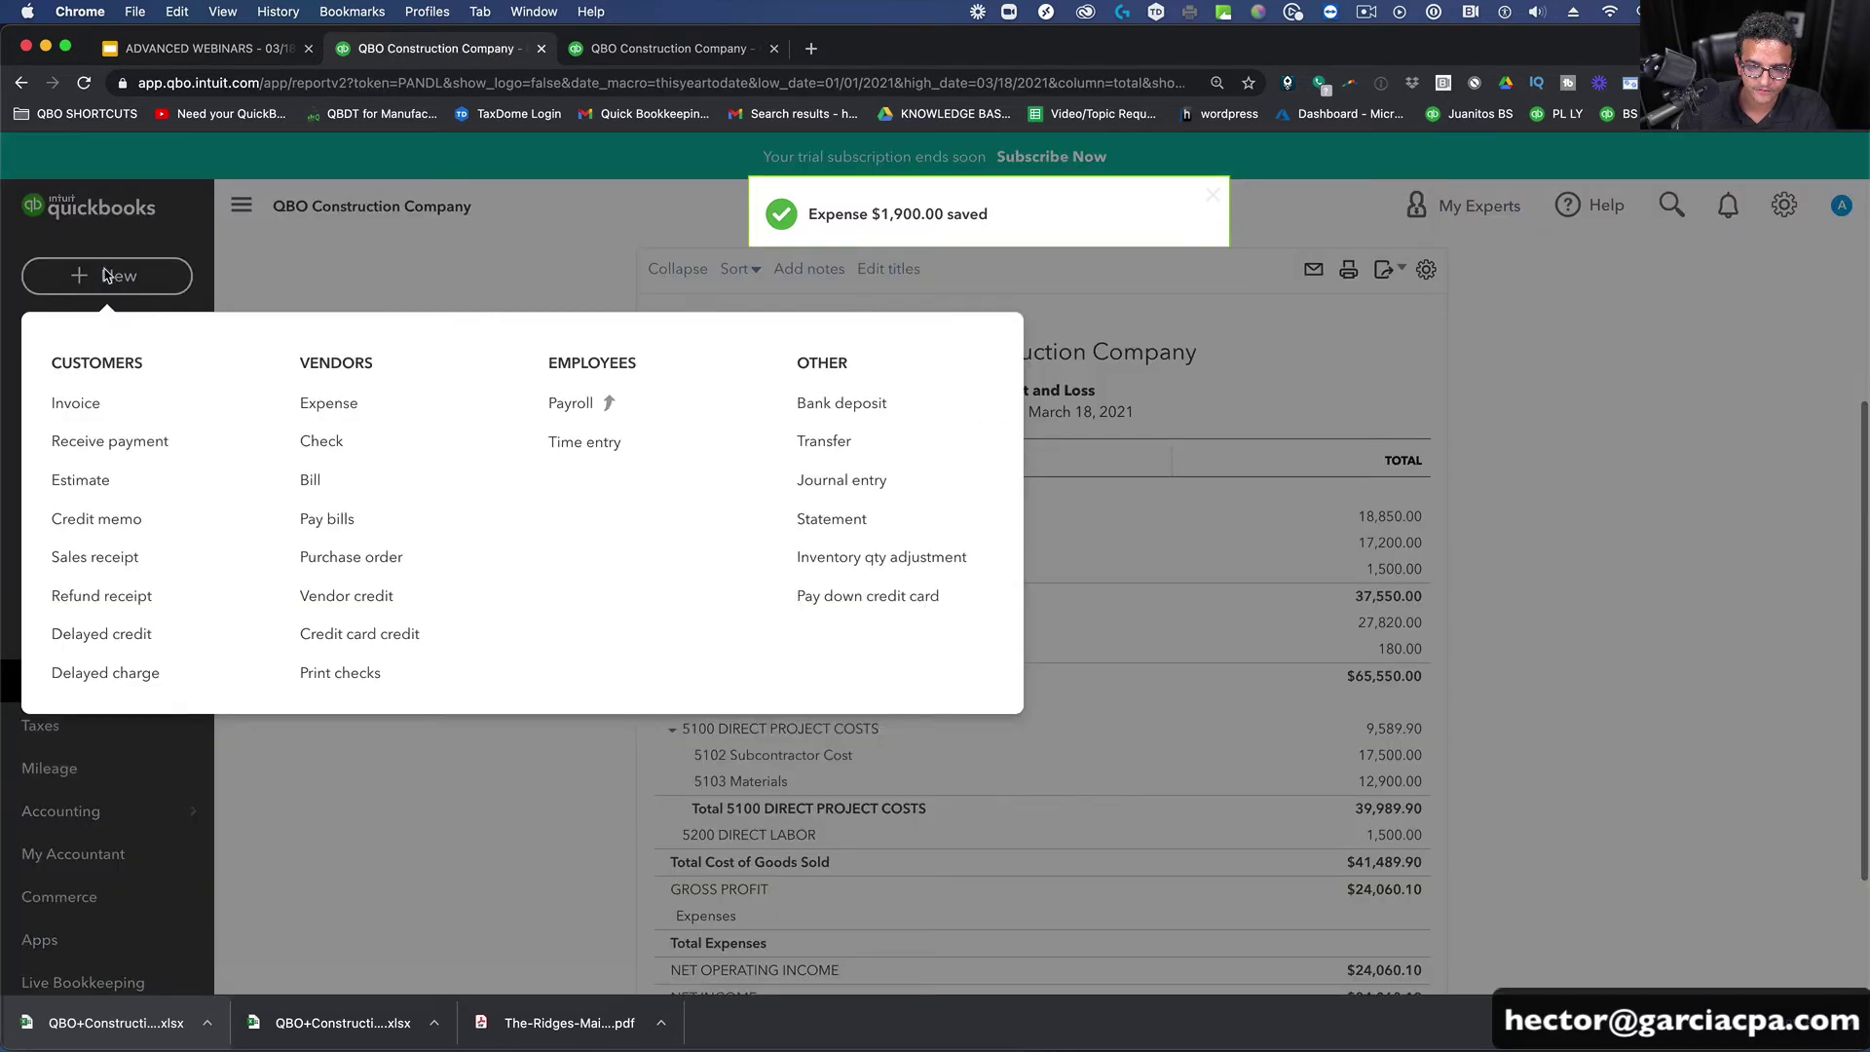
pyautogui.click(329, 408)
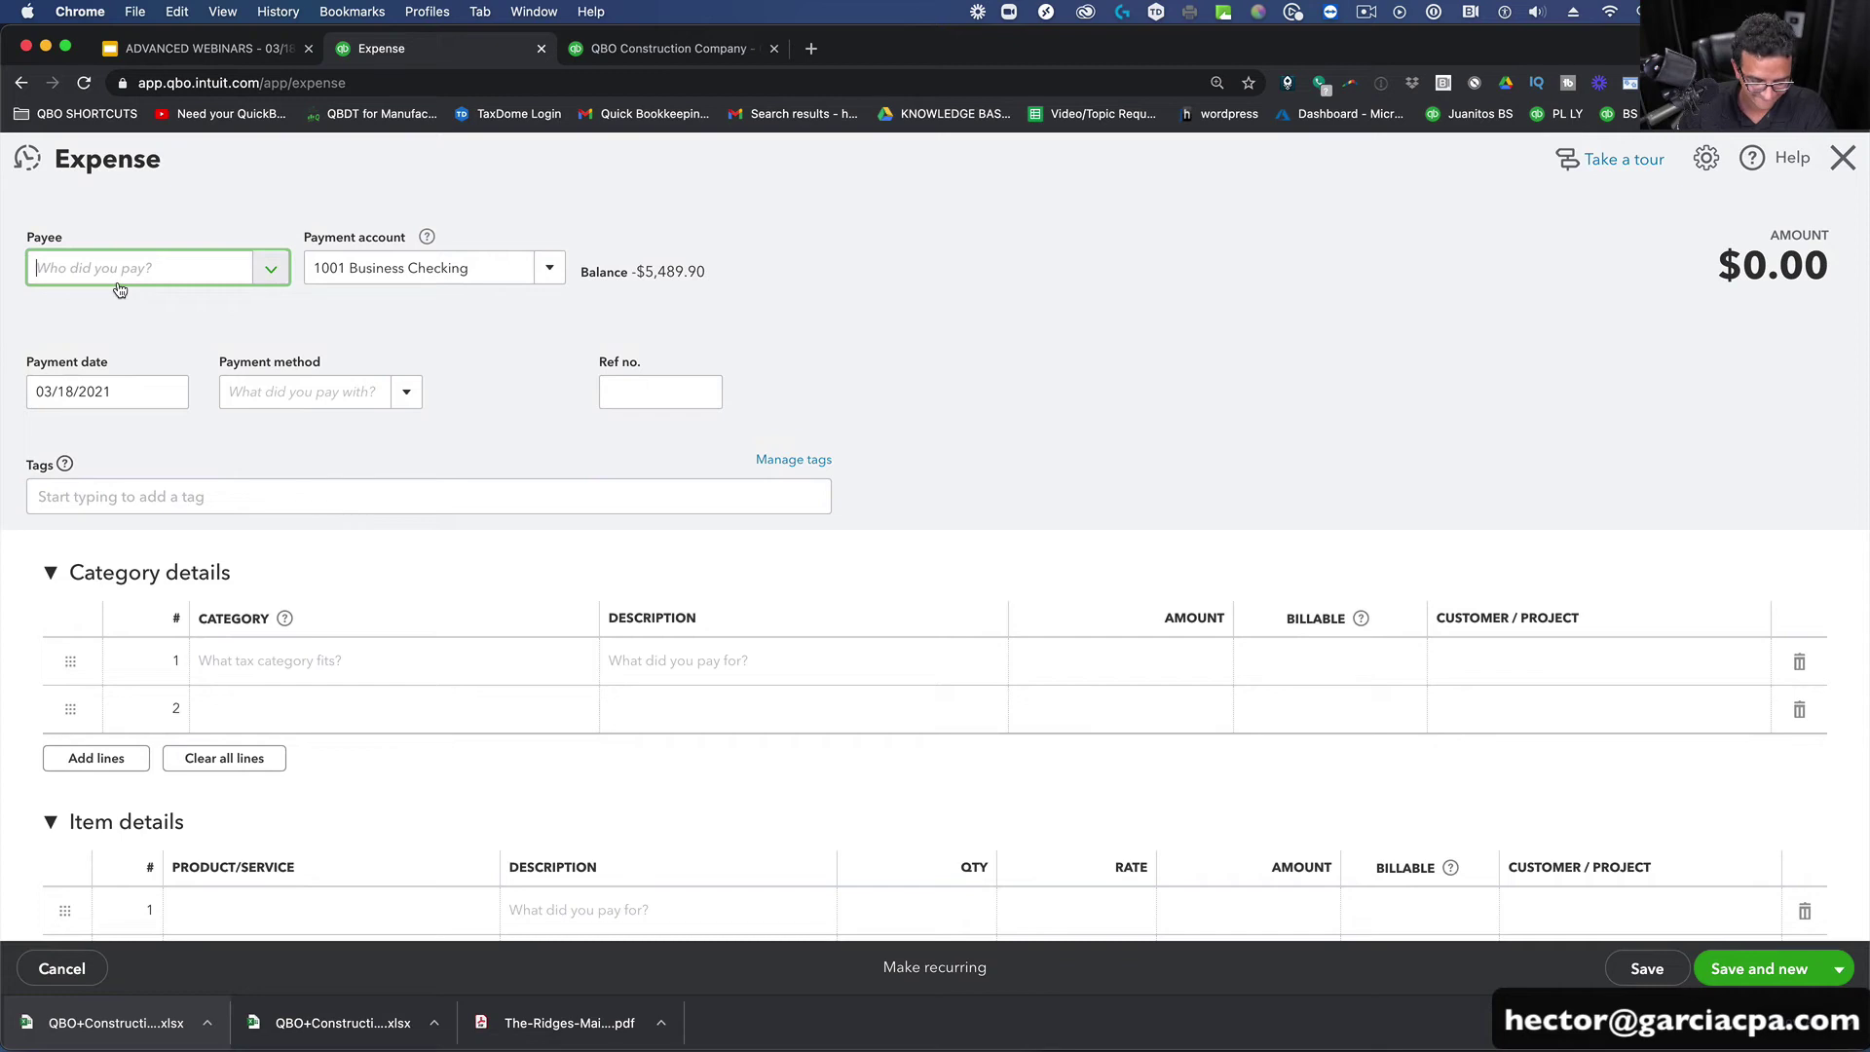
pyautogui.click(119, 289)
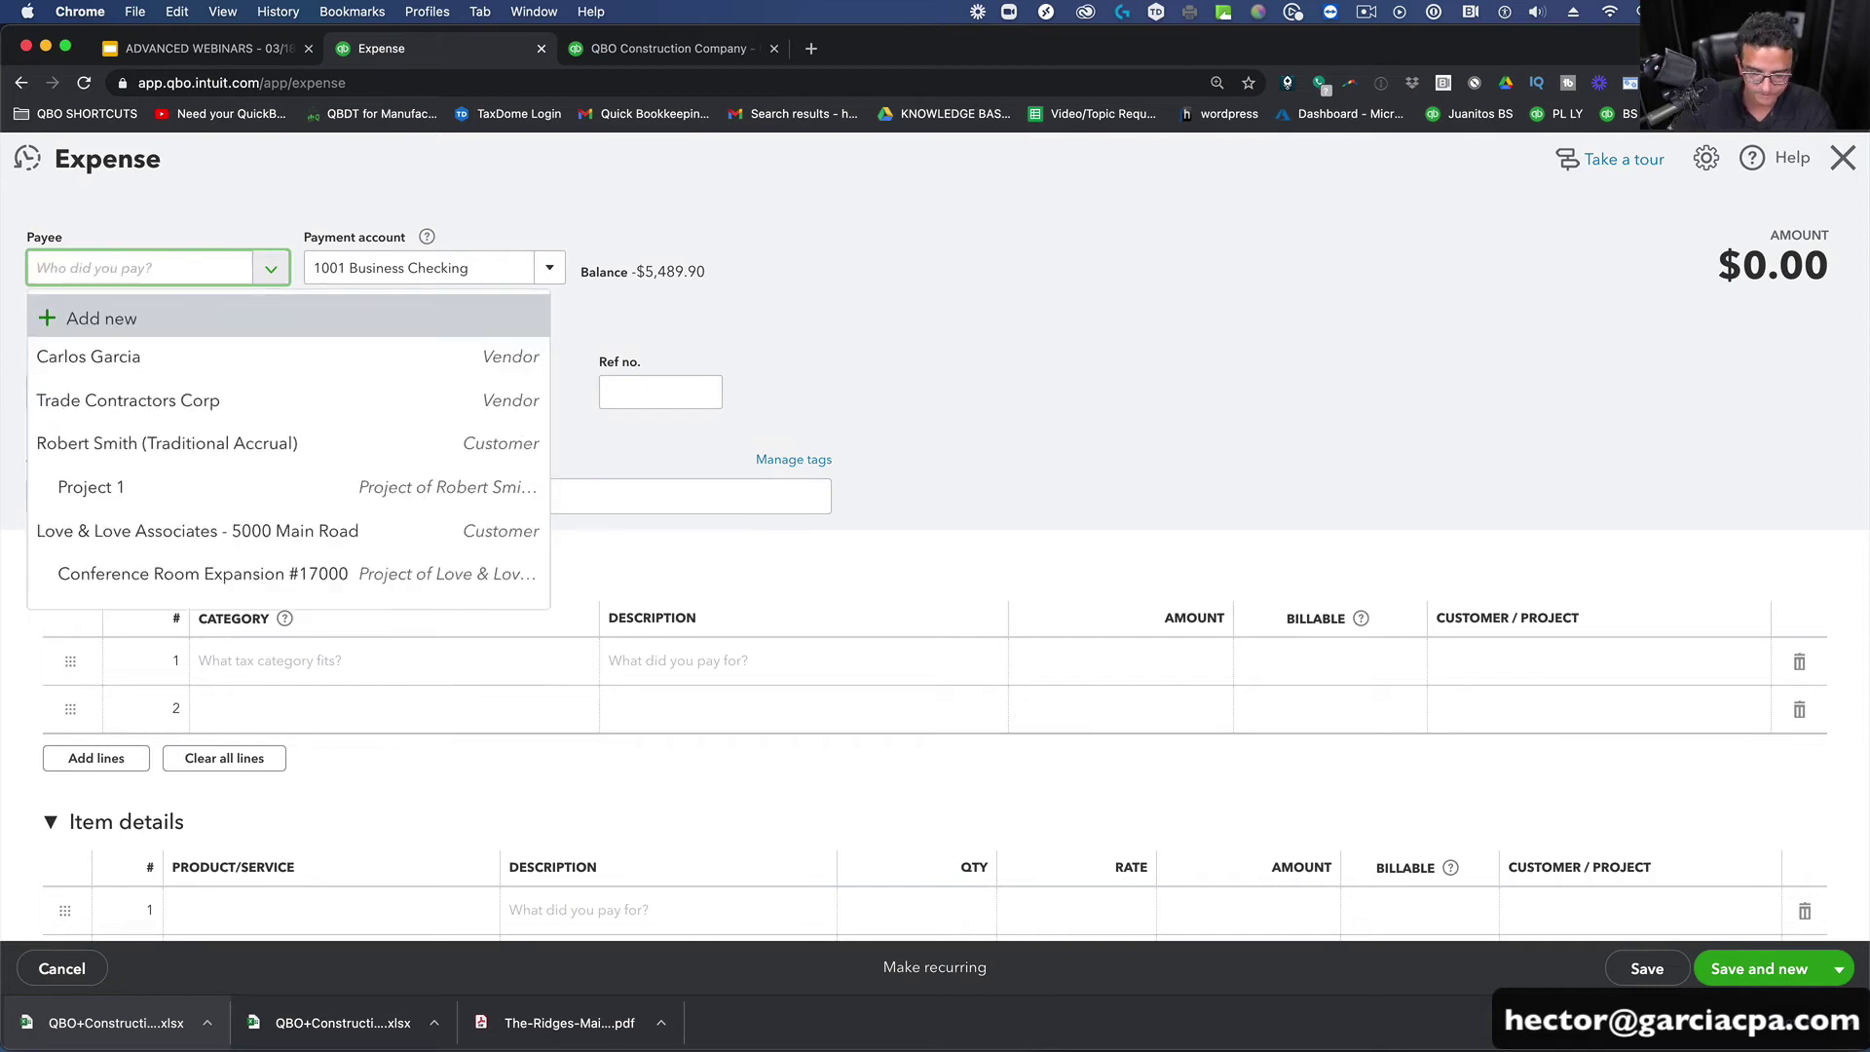
pyautogui.write('tra')
pyautogui.click(147, 358)
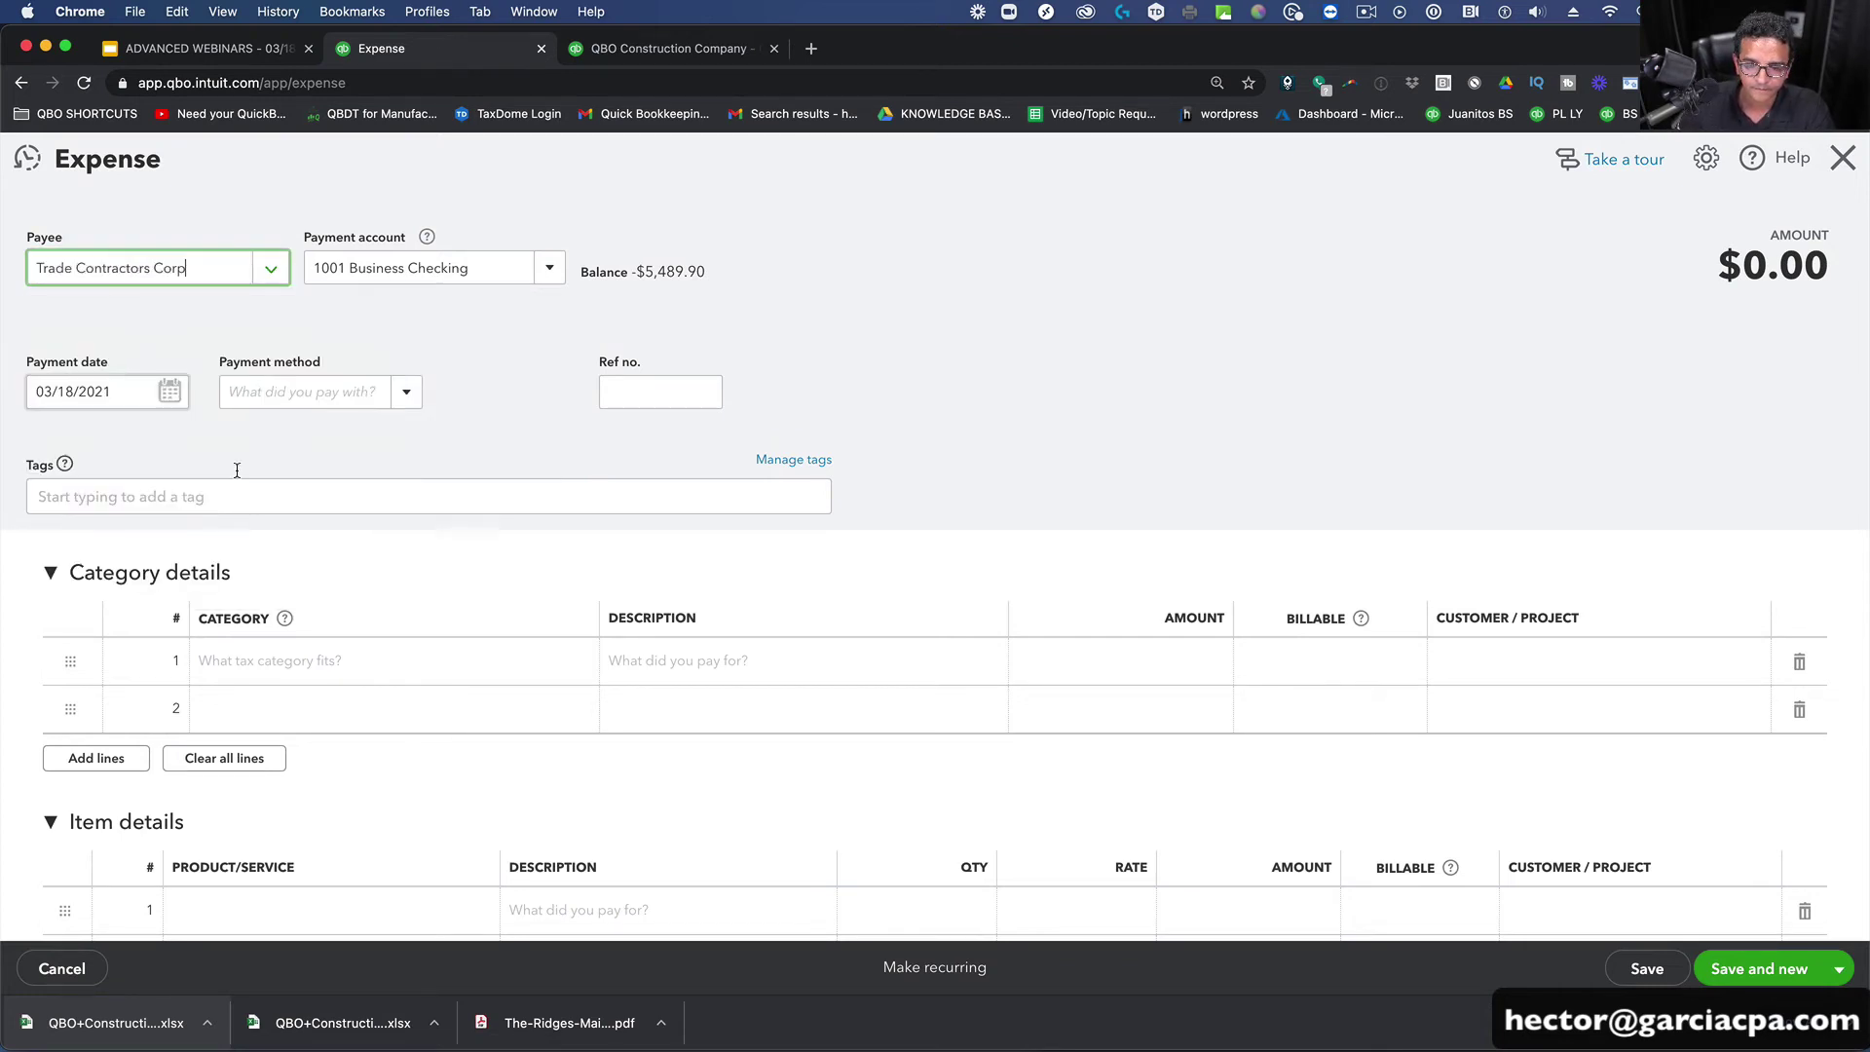
# Step: Add a 00.3 Sub Labor item line under the 00 Project category with an amount of 4,000
pyautogui.scroll(-4, 292, 740)
pyautogui.click(230, 698)
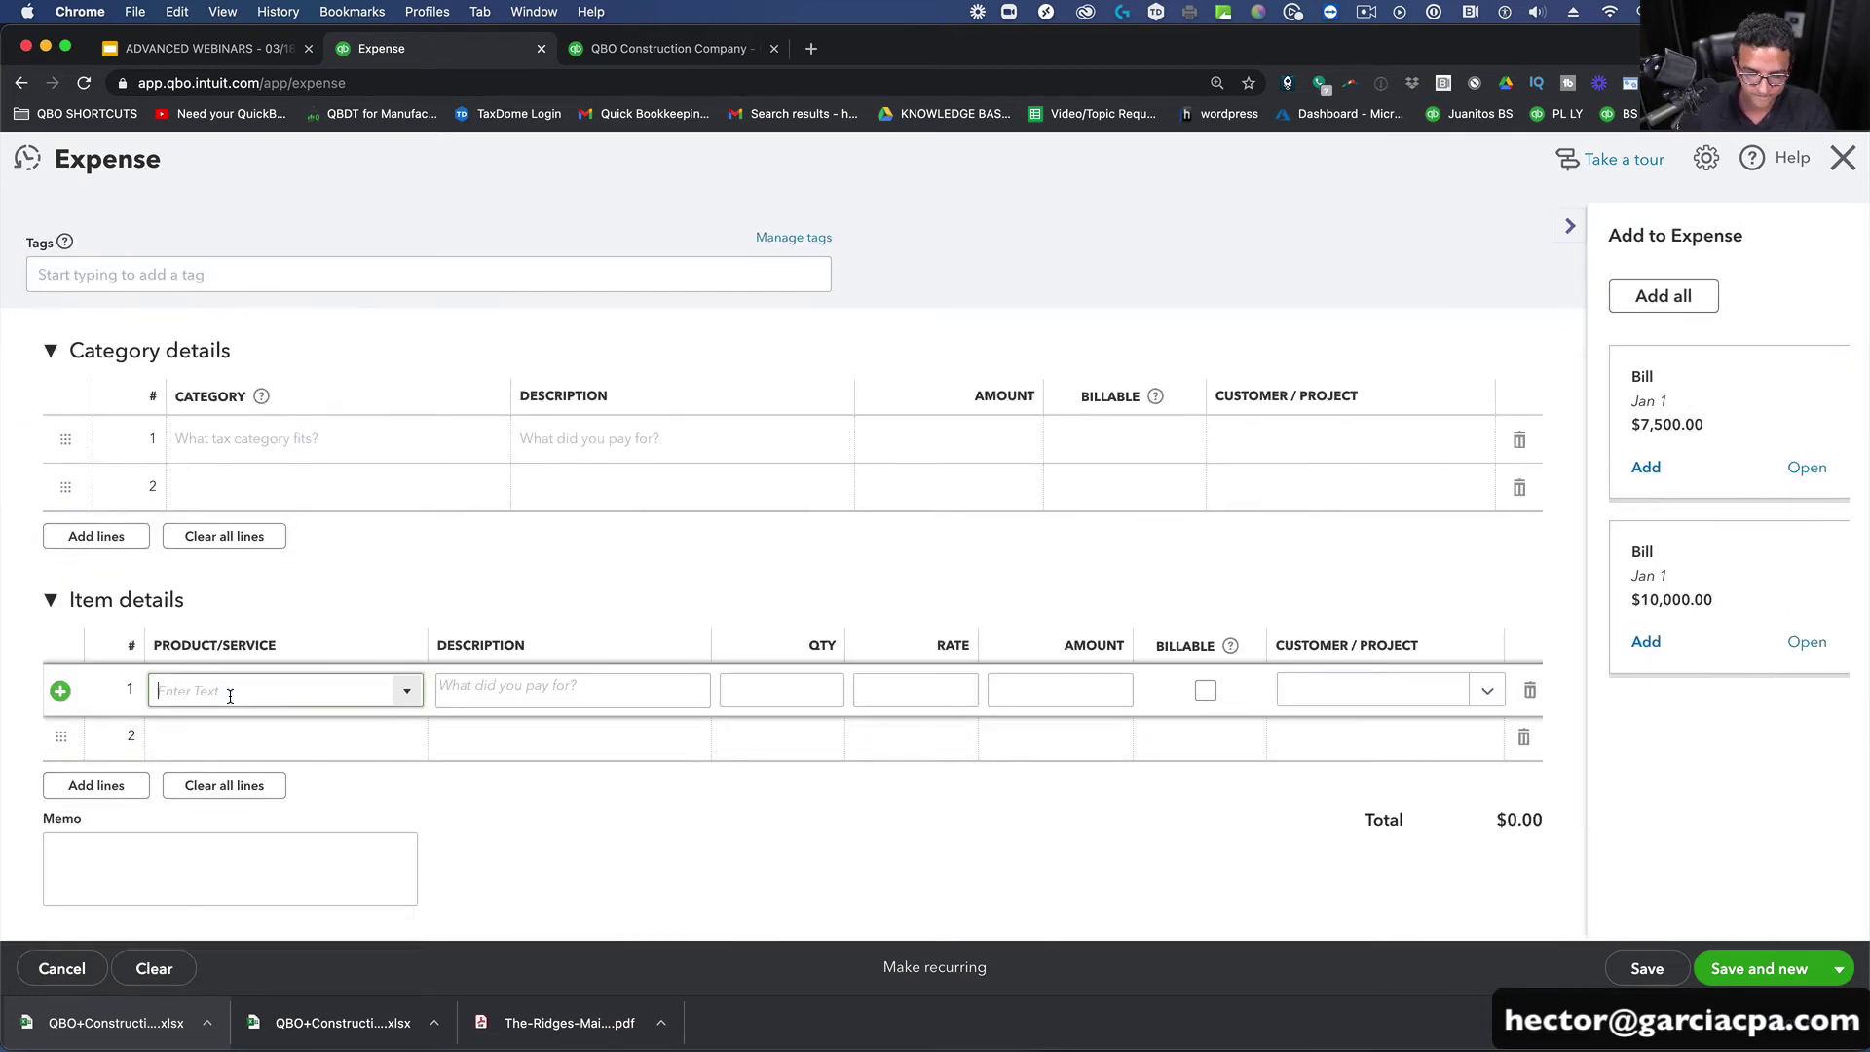
pyautogui.write('lab')
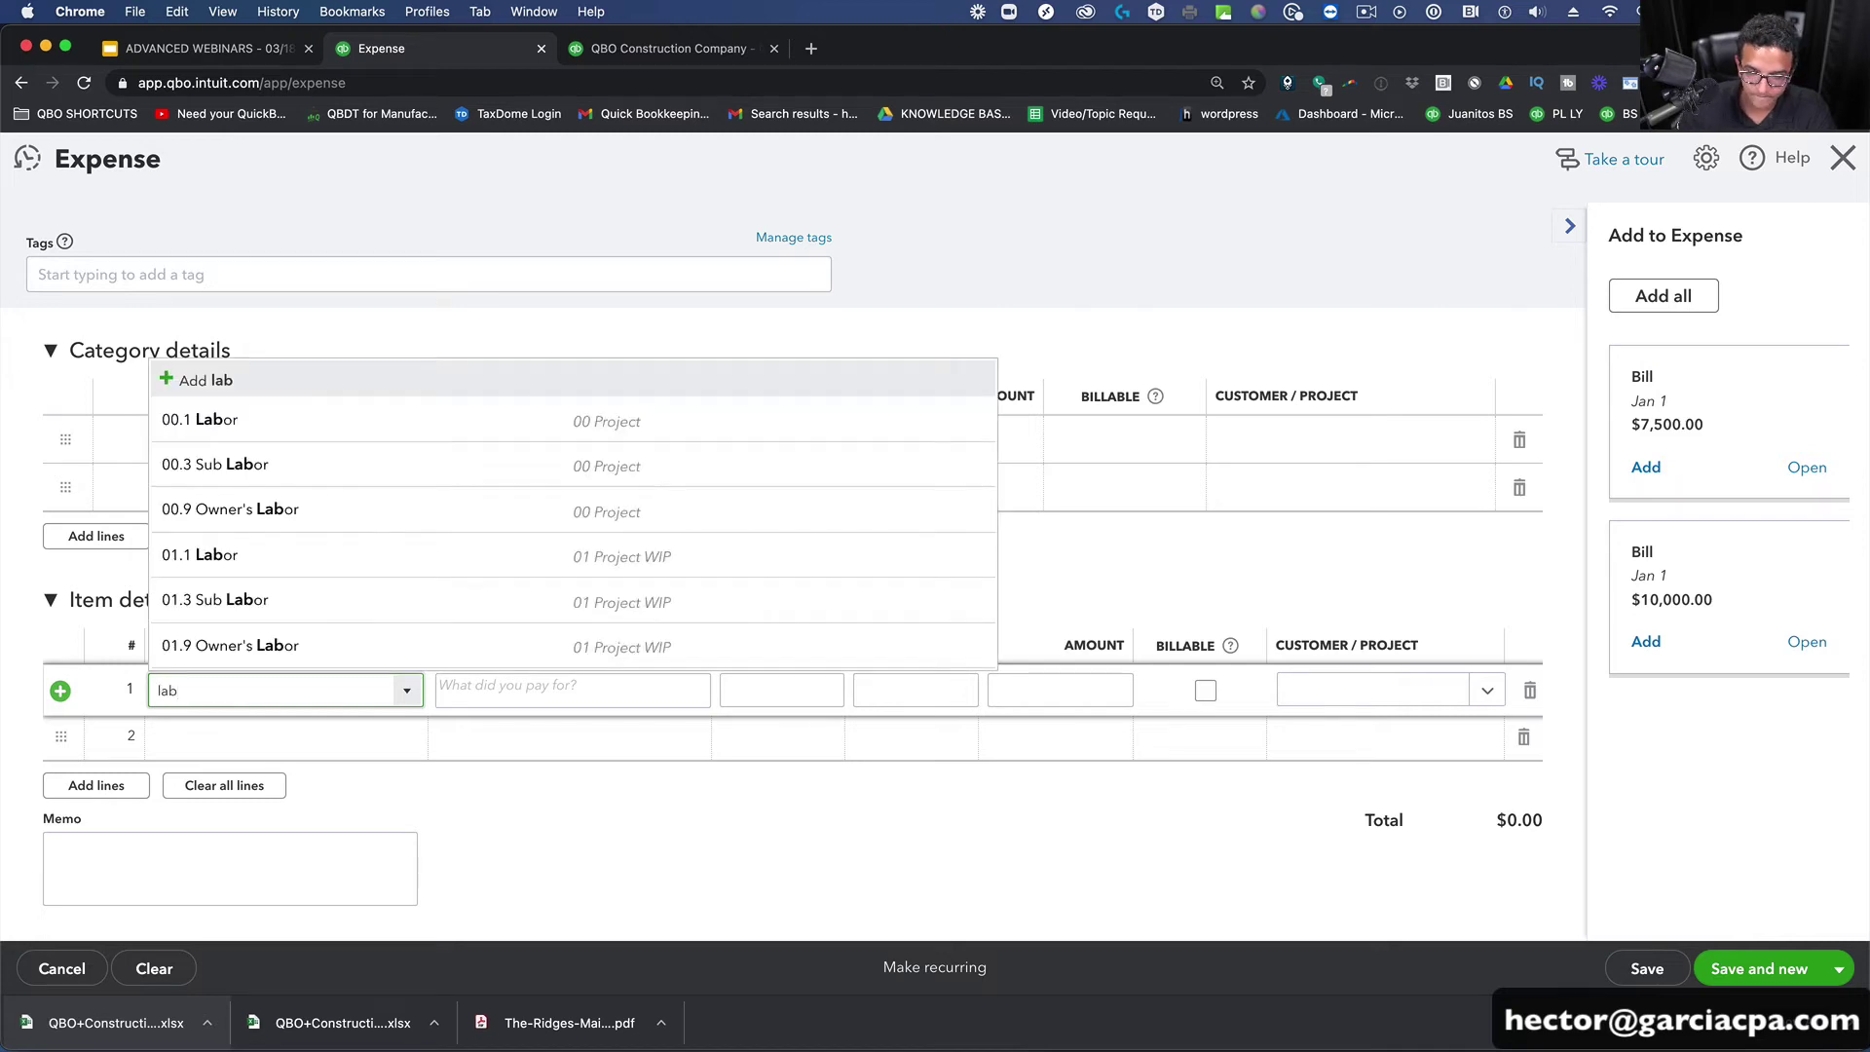
pyautogui.click(250, 463)
pyautogui.click(1127, 688)
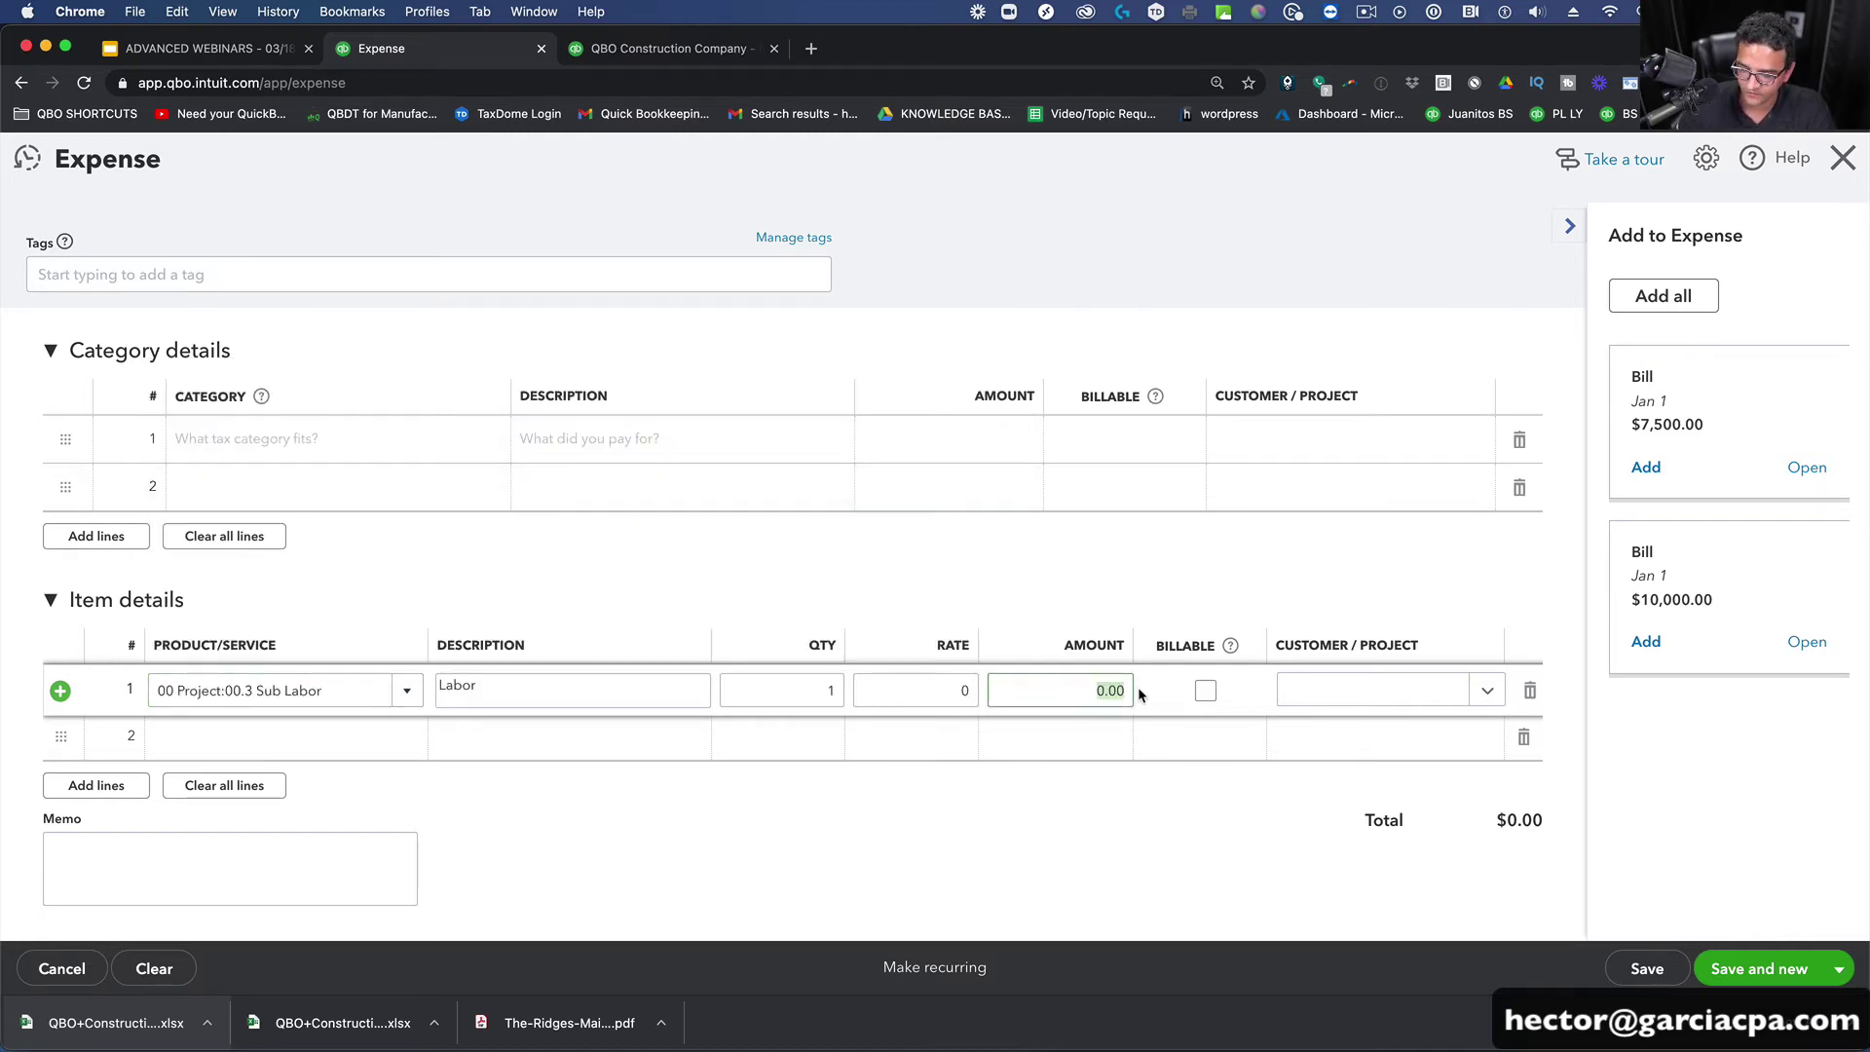
pyautogui.write('4000')
# Step: Assign the Sub Labor line to the Conference Room Expansion project, save the expense, and close it to return to the Profit and Loss report
pyautogui.click(1340, 689)
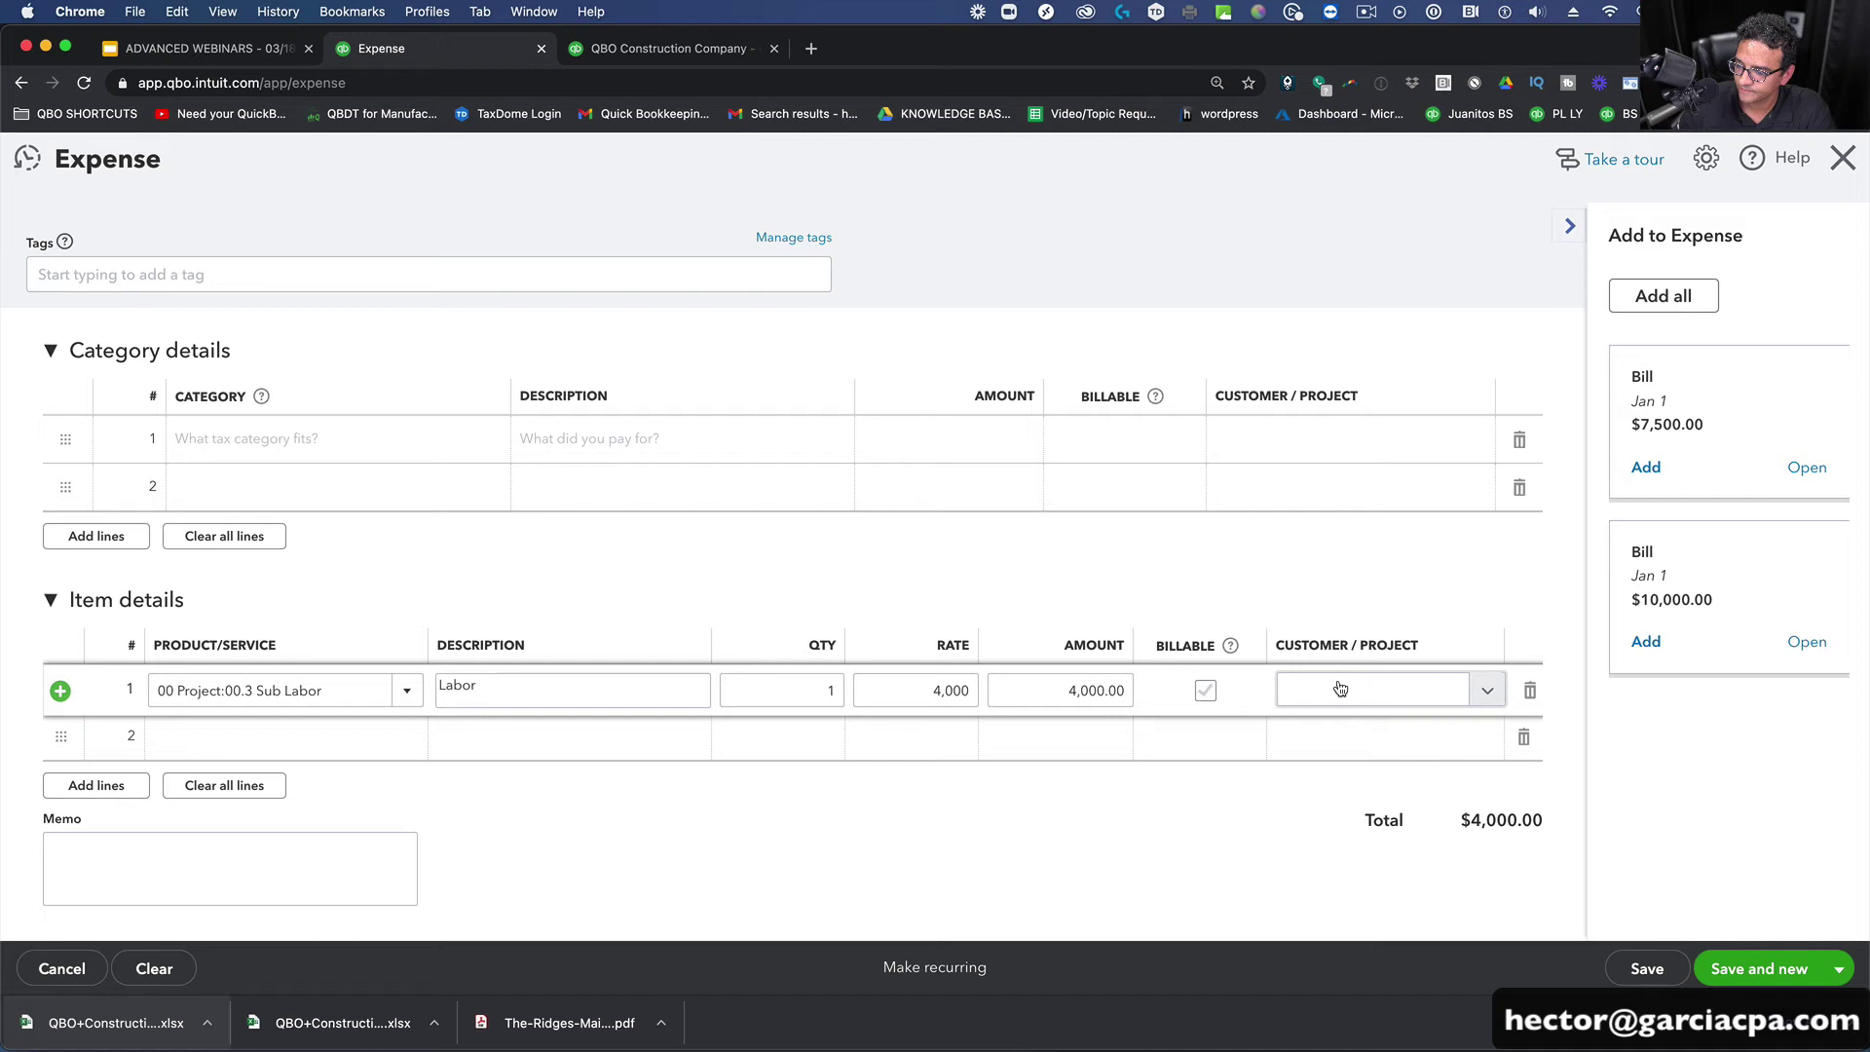
pyautogui.click(1491, 692)
pyautogui.click(1519, 438)
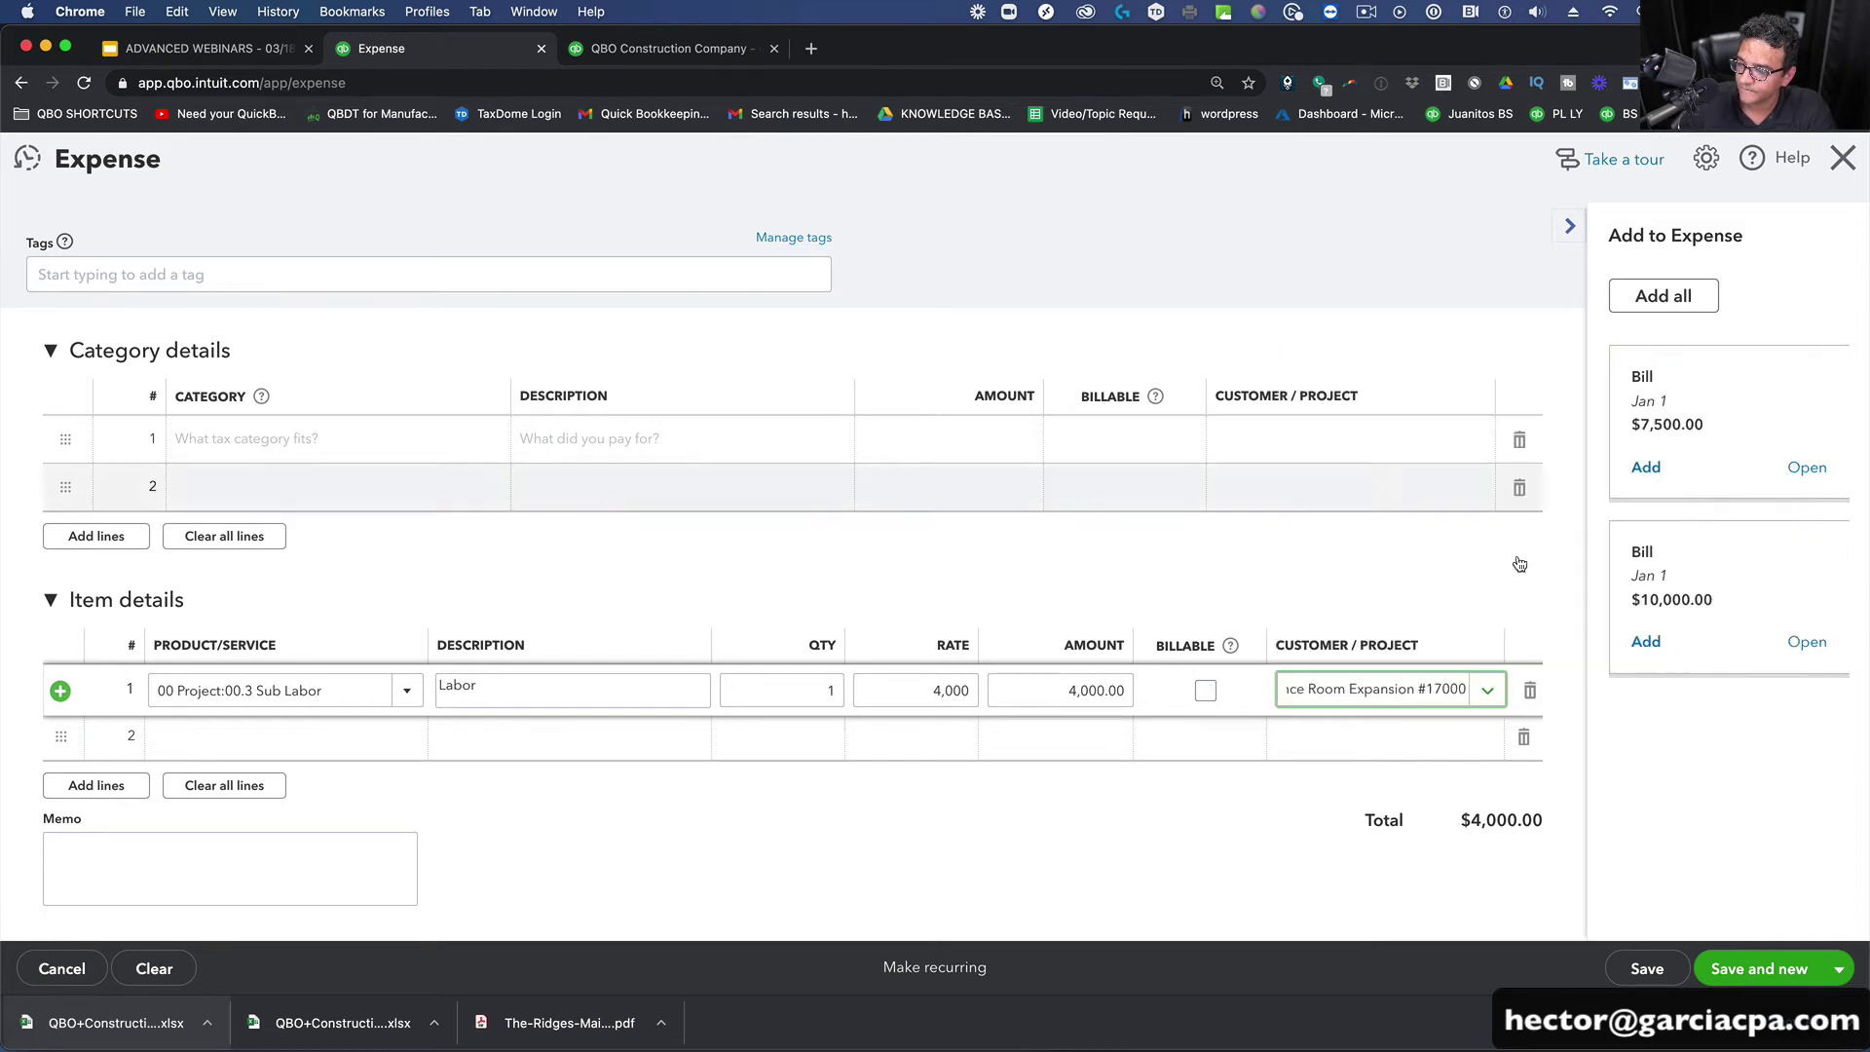
pyautogui.click(1644, 969)
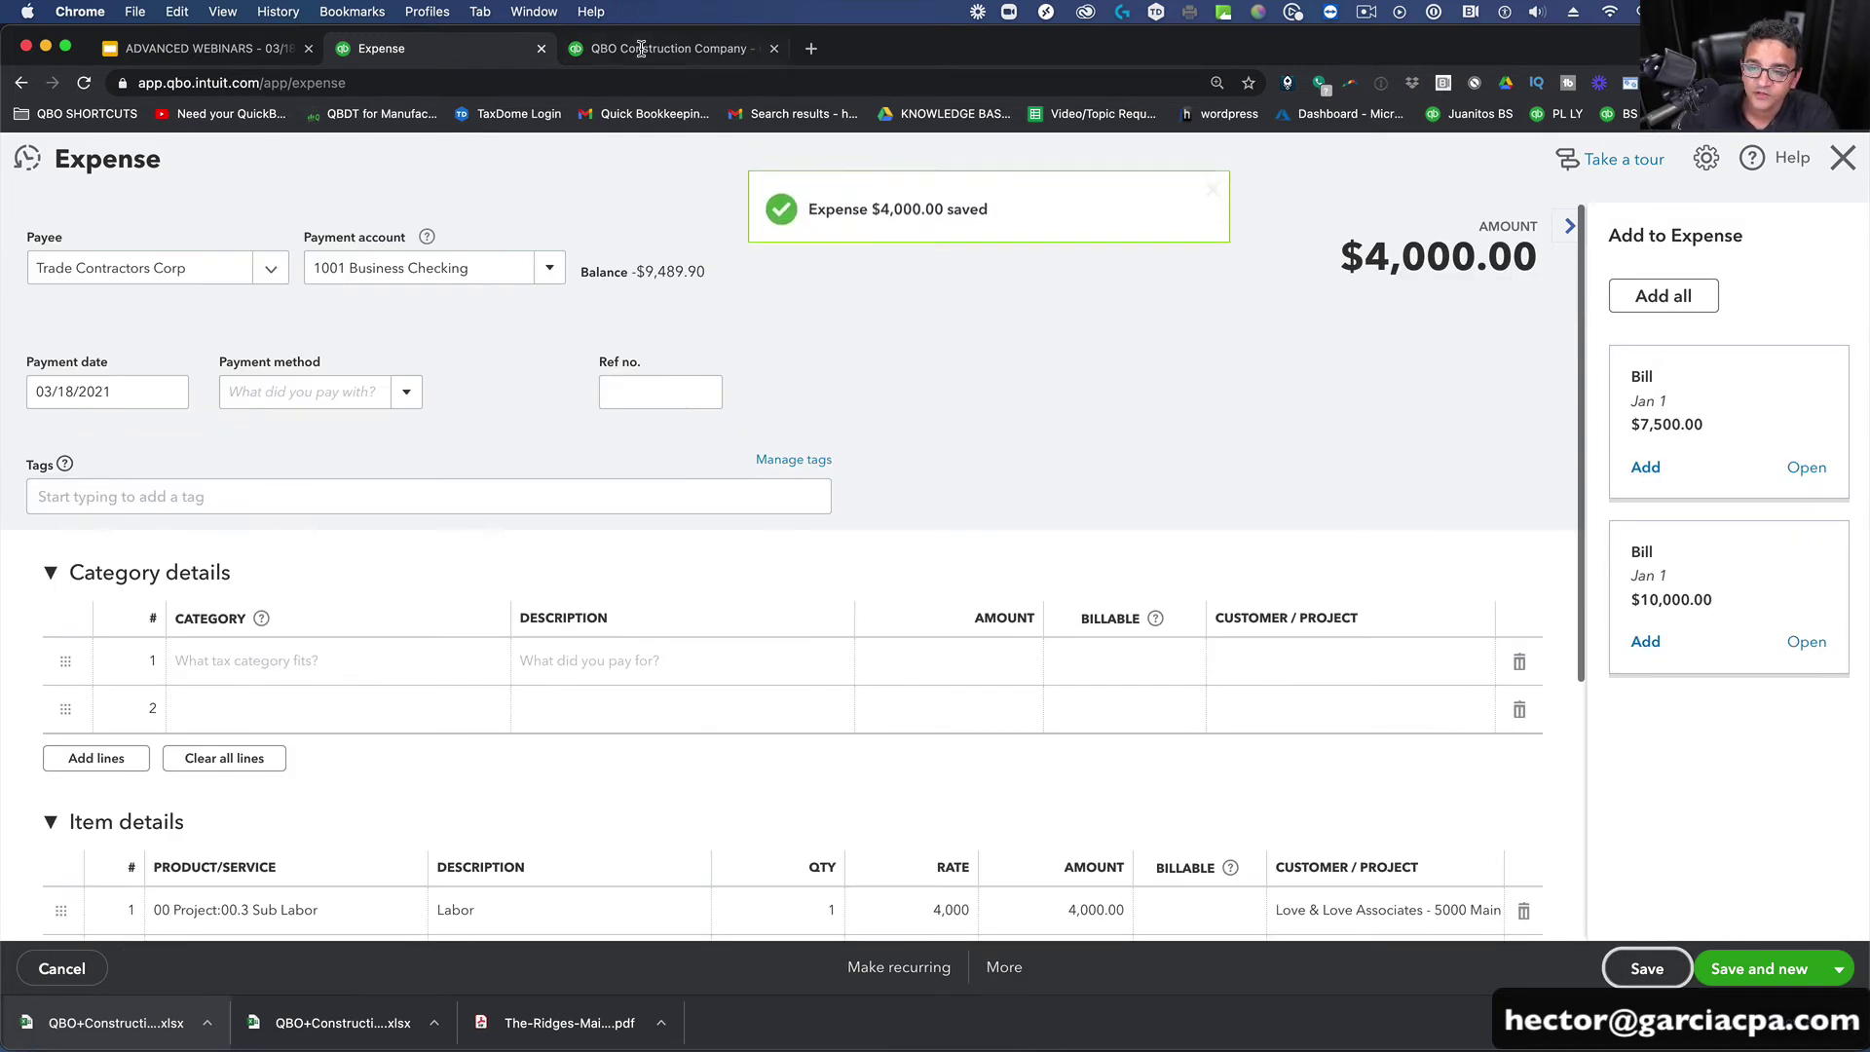
pyautogui.click(642, 51)
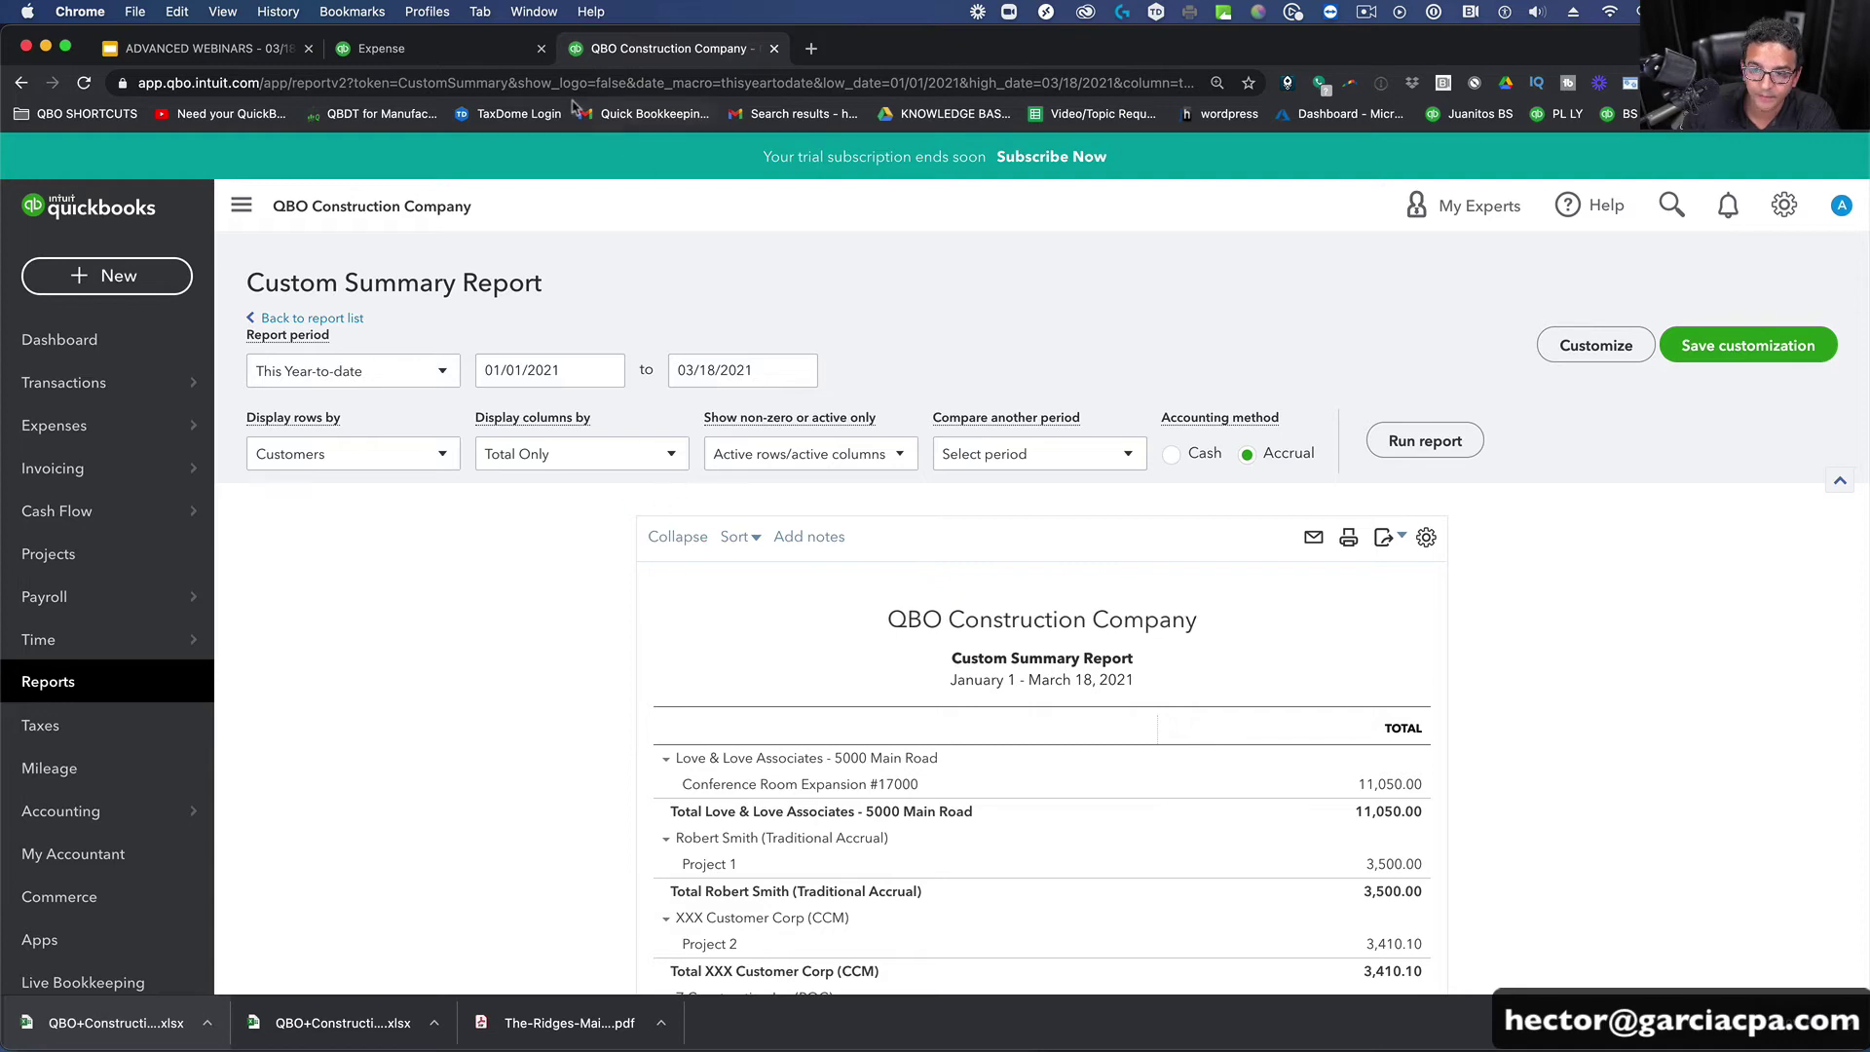
pyautogui.click(474, 58)
pyautogui.click(1843, 159)
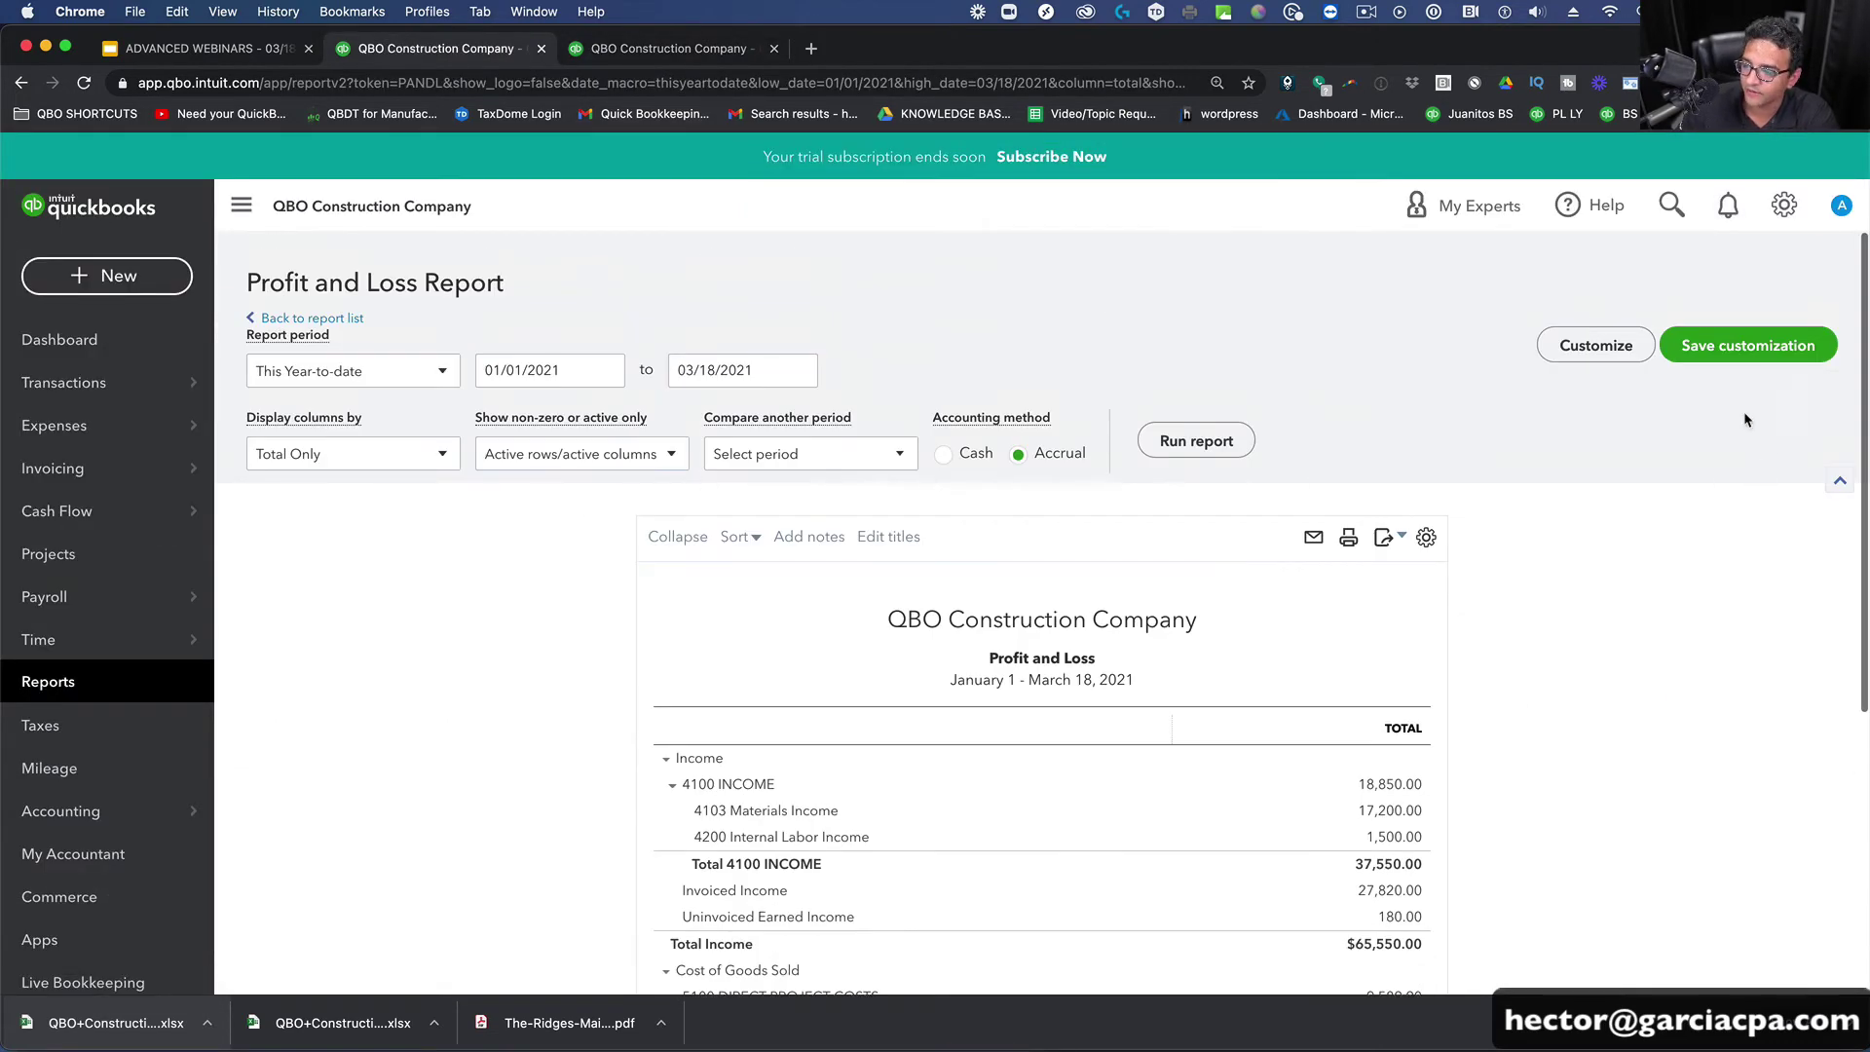
# Step: Filter the Profit and Loss report to the customer project Conference Room Expansion, rerun it, and review its income and direct project costs
pyautogui.click(1595, 345)
pyautogui.click(1310, 722)
pyautogui.scroll(-3, 1598, 654)
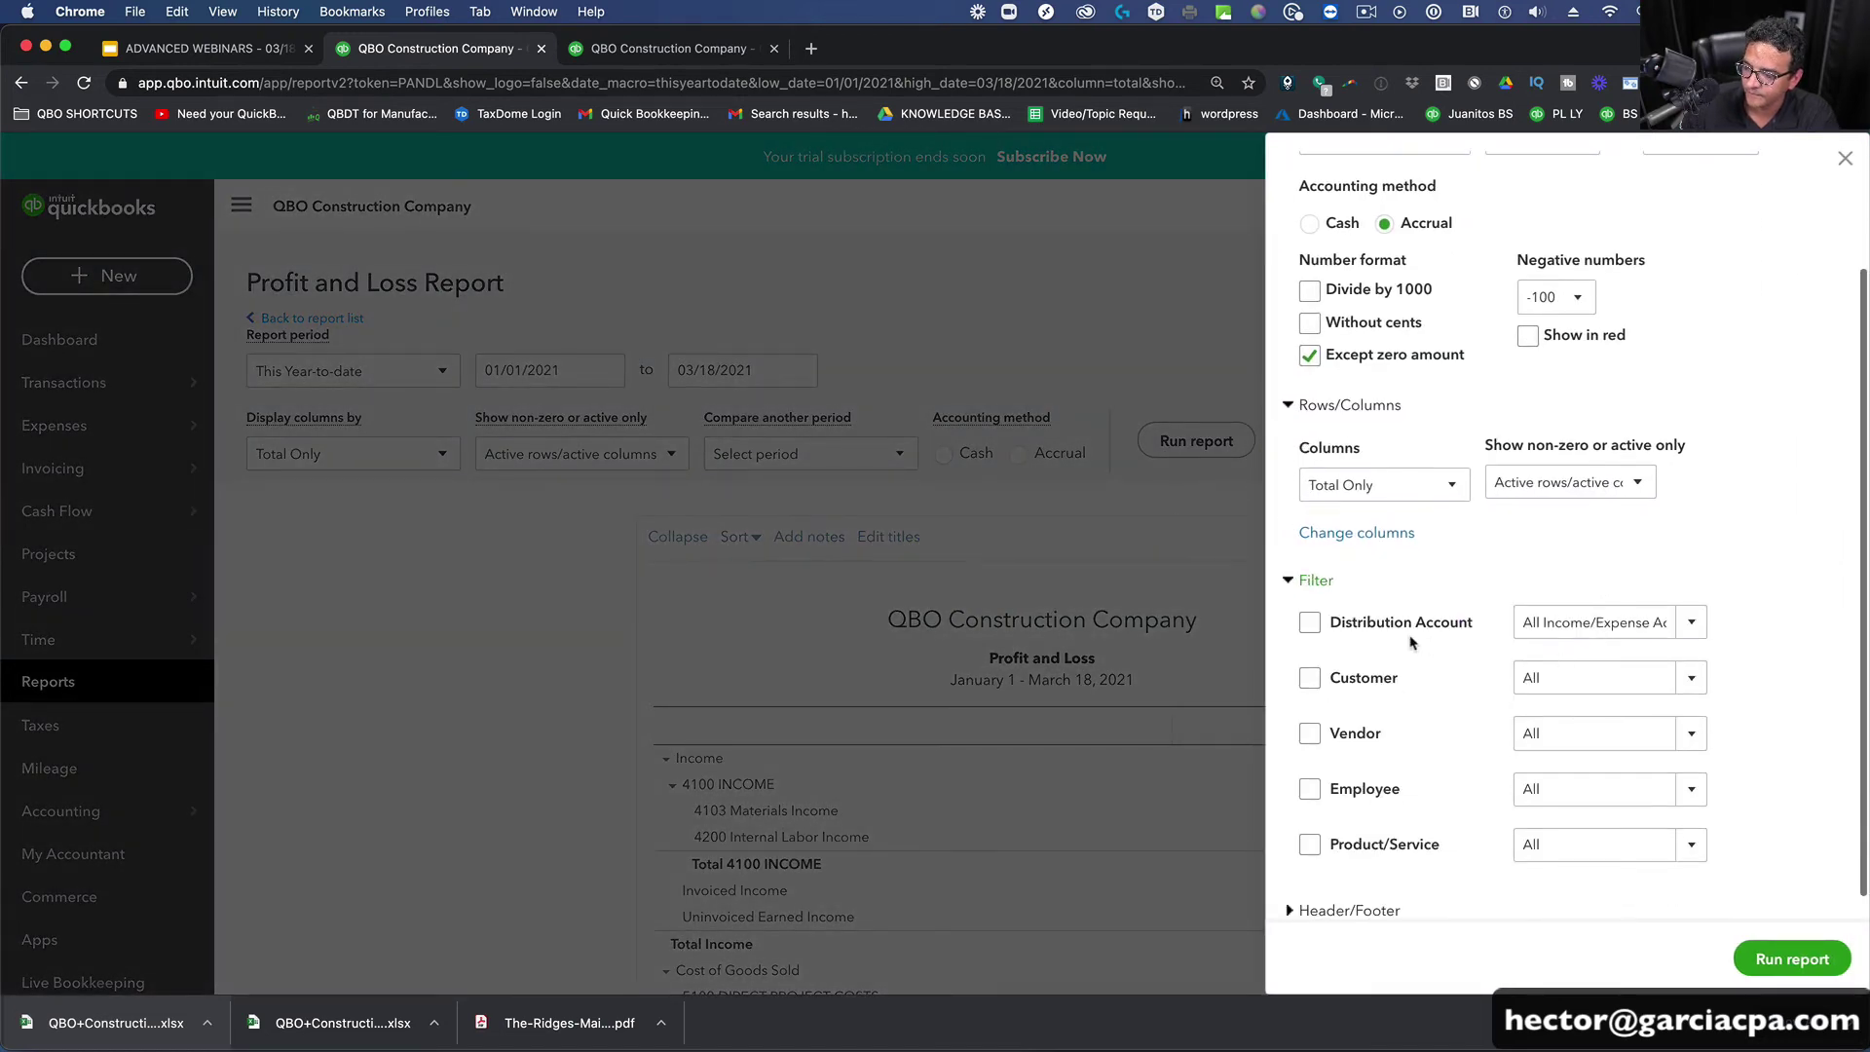
pyautogui.click(1310, 677)
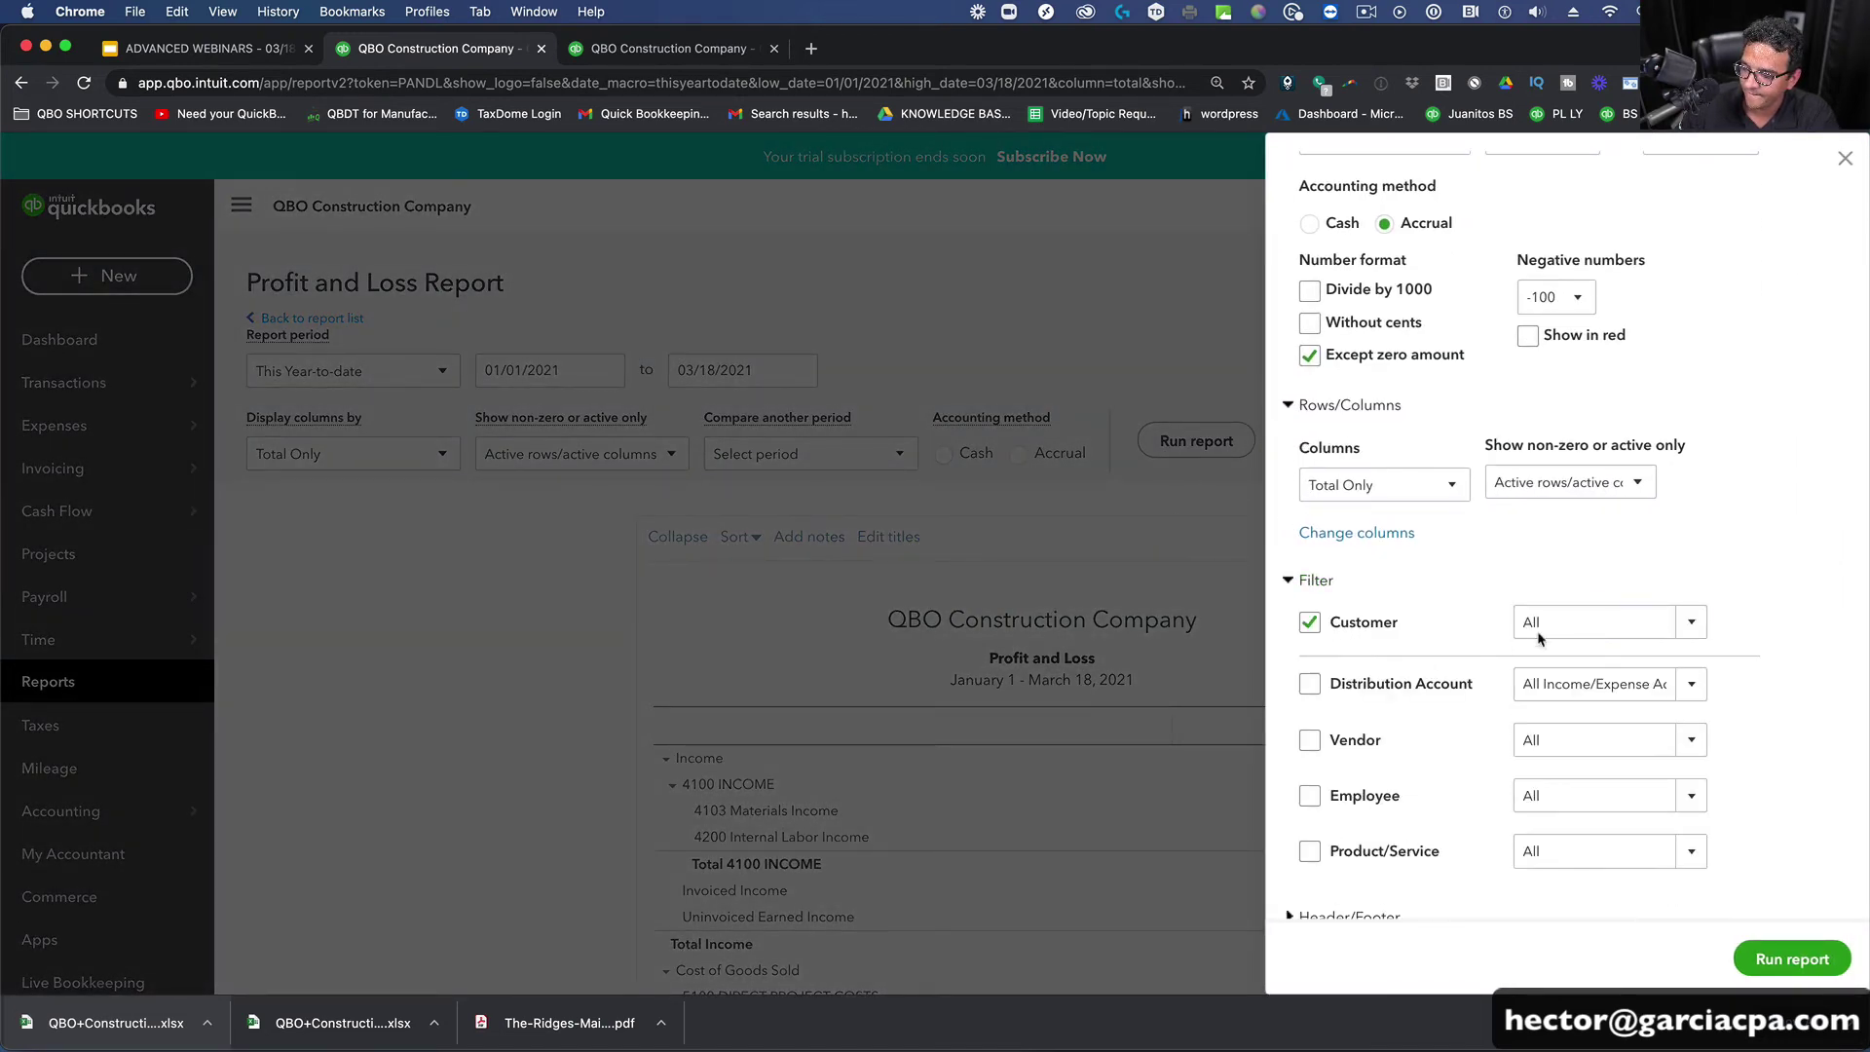
pyautogui.click(1686, 624)
pyautogui.scroll(-2, 1265, 438)
pyautogui.click(1169, 407)
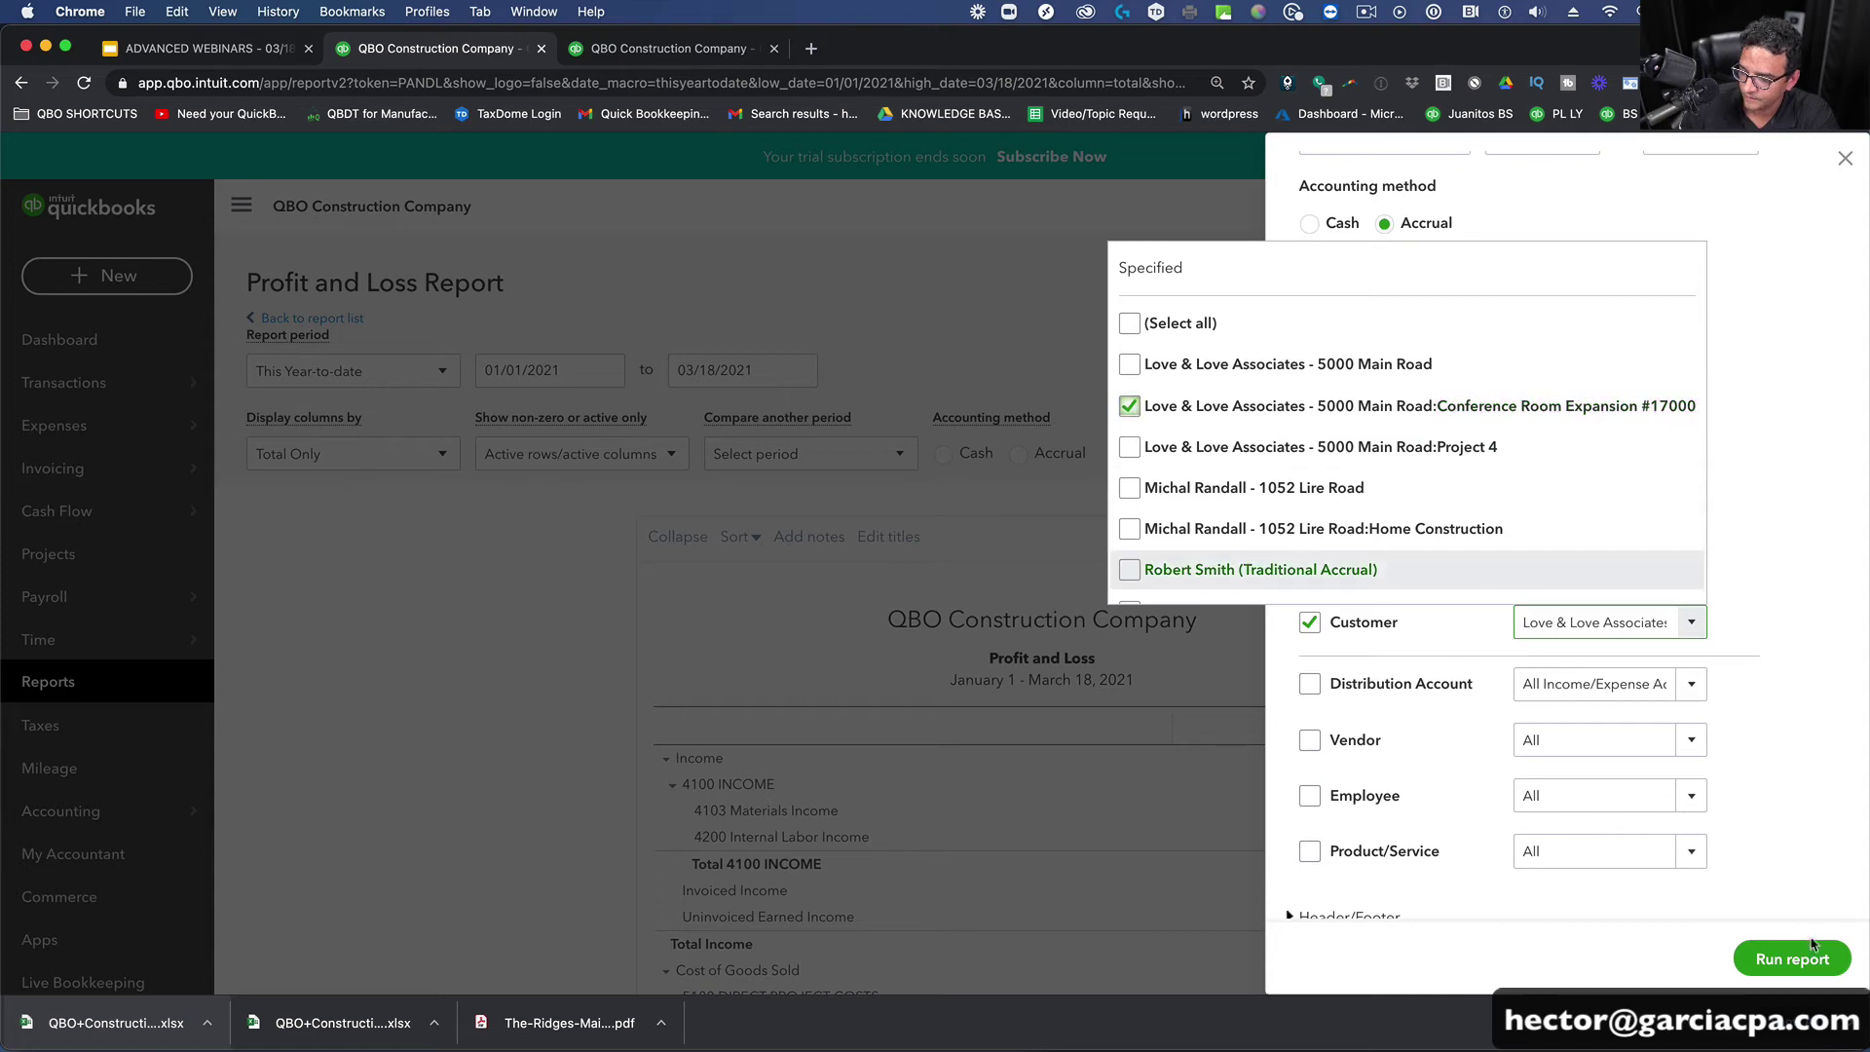
pyautogui.click(1809, 953)
pyautogui.scroll(-5, 1527, 633)
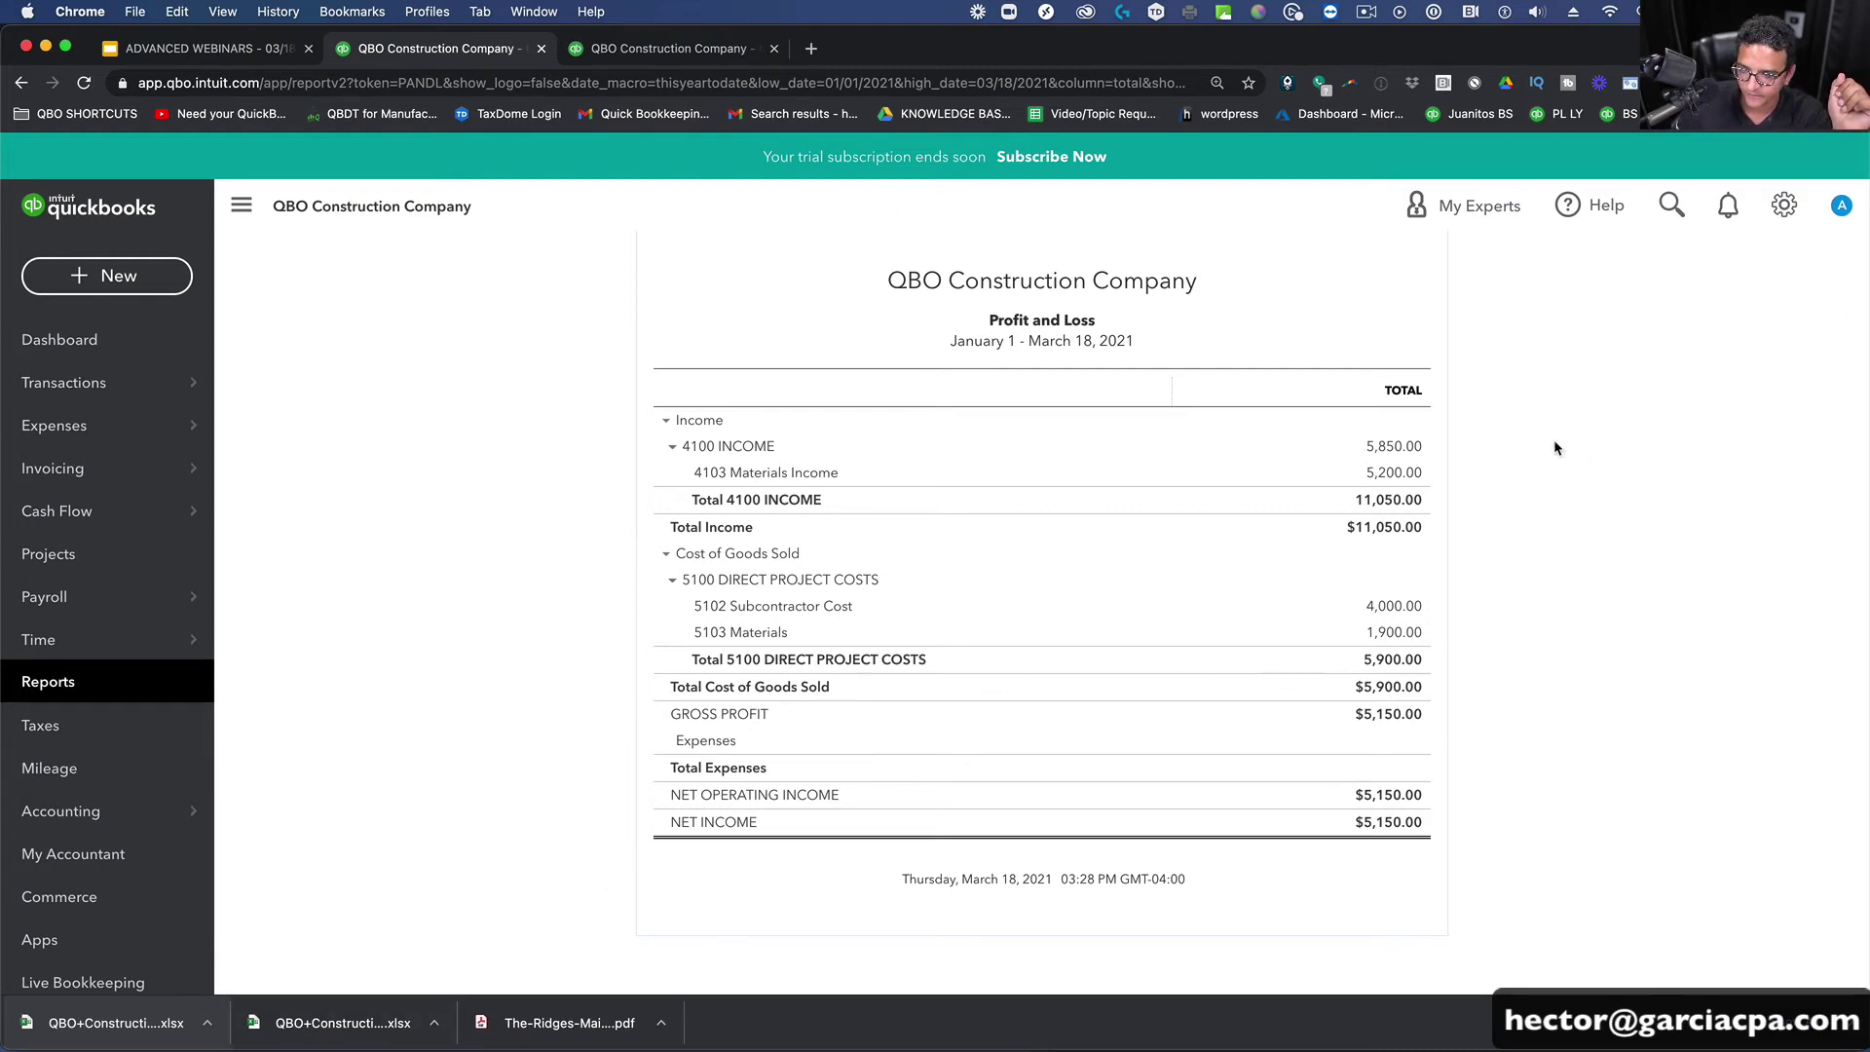
pyautogui.scroll(3, 1554, 447)
pyautogui.scroll(-2, 1554, 447)
# Step: Find the Budget vs. Actuals report in the reports list and open it
pyautogui.click(21, 687)
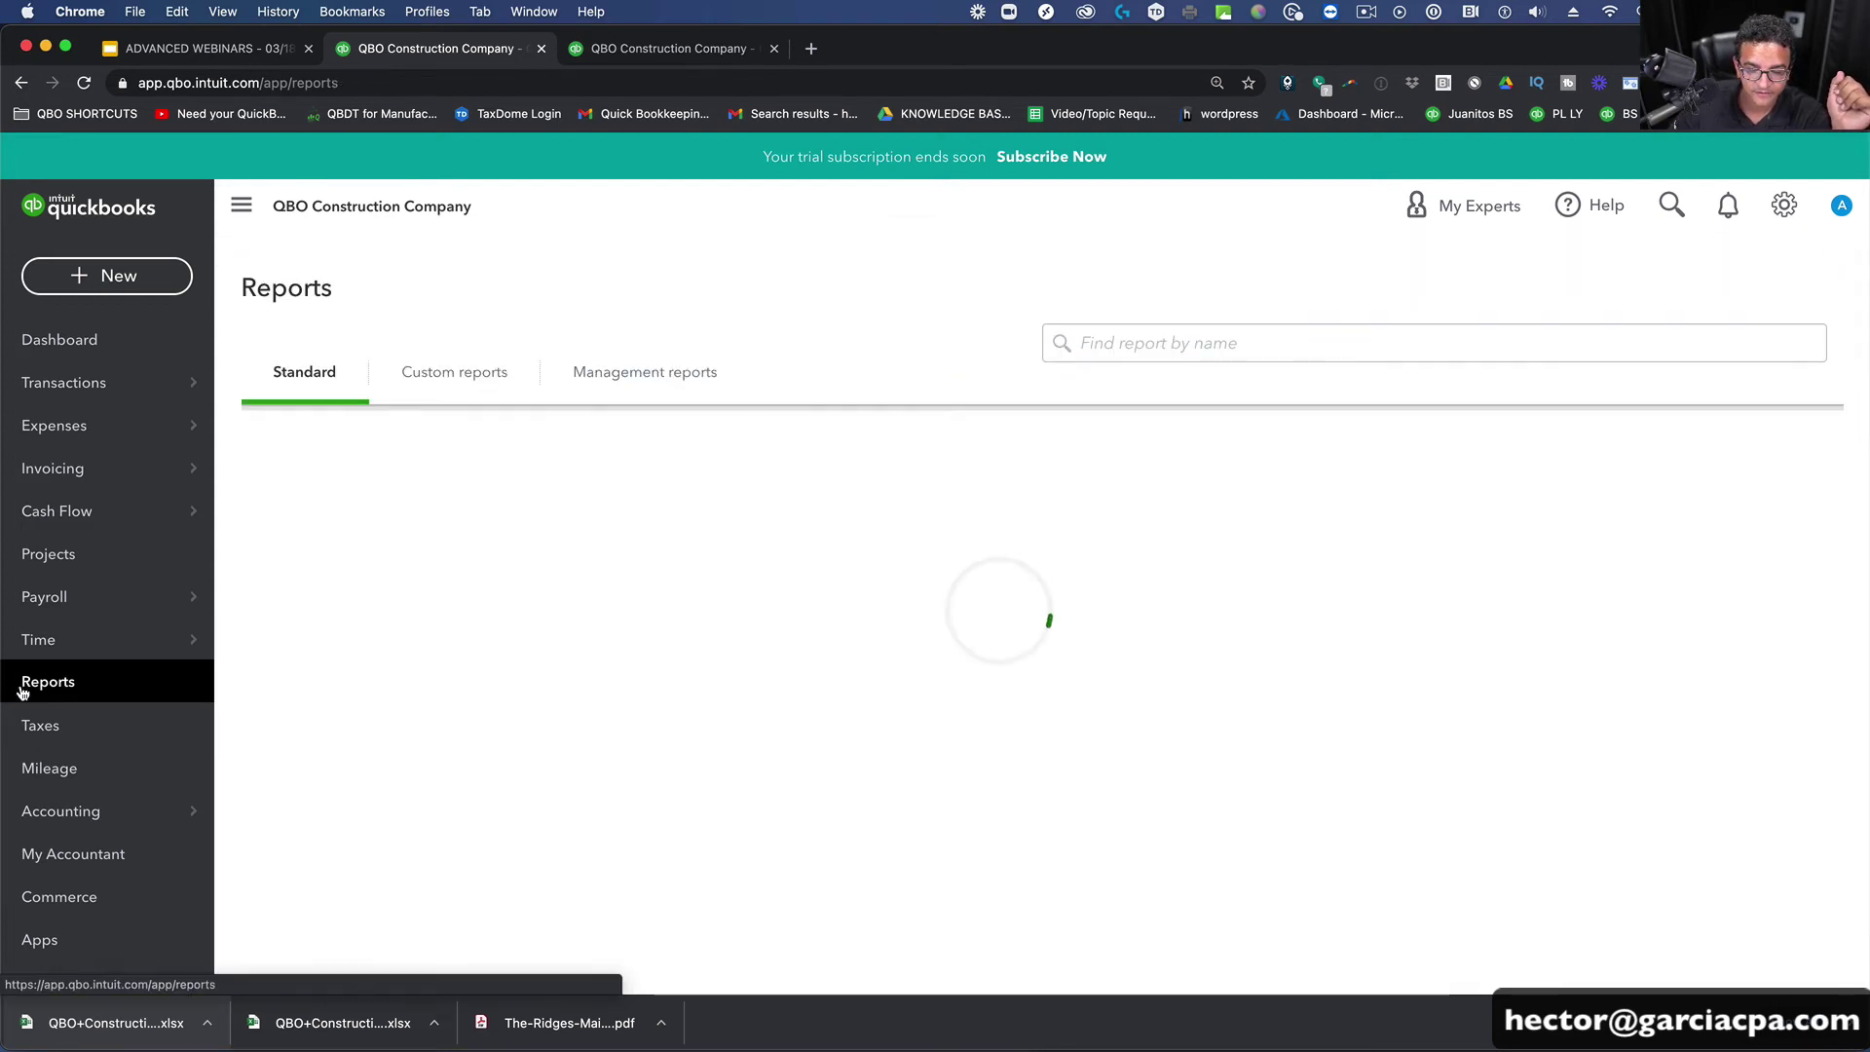
pyautogui.click(1153, 350)
pyautogui.write('budg')
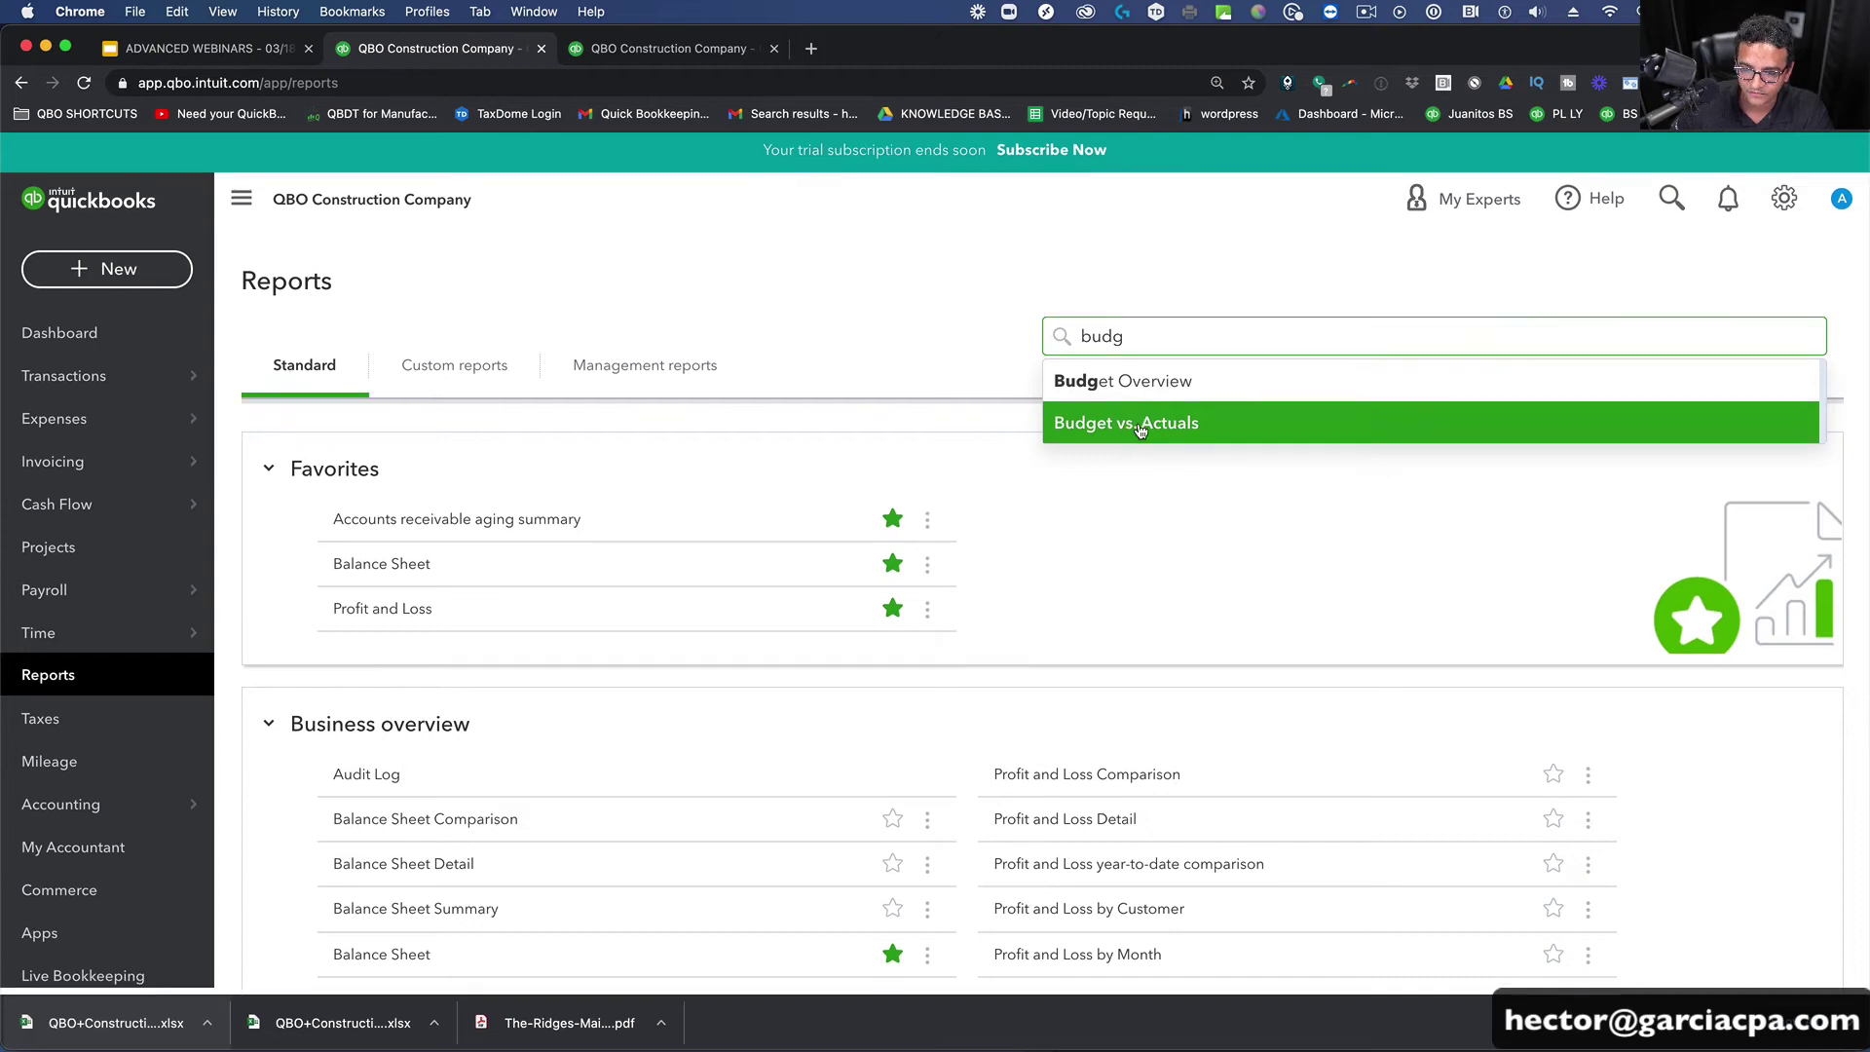
pyautogui.click(1141, 431)
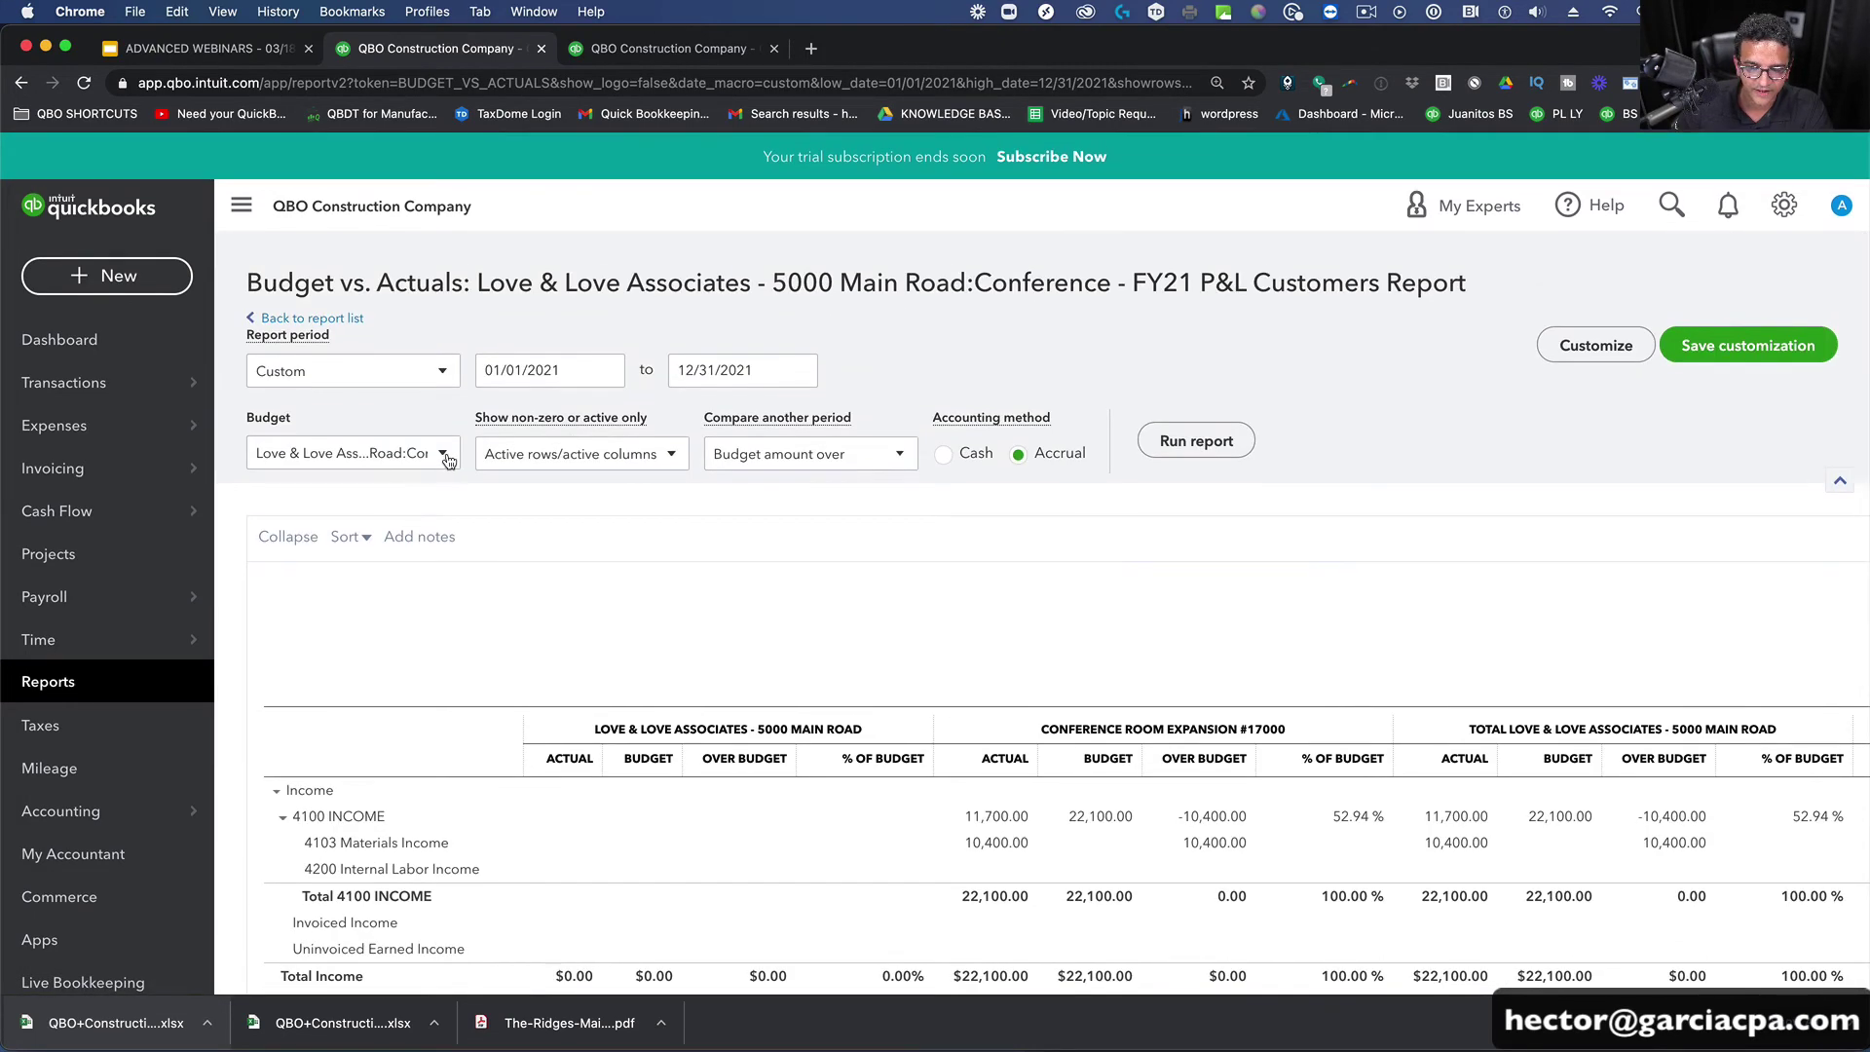
# Step: Choose the Love & Love Conference FY21 P&L Customers budget for the report and compare the project's actuals with its budget
pyautogui.click(446, 456)
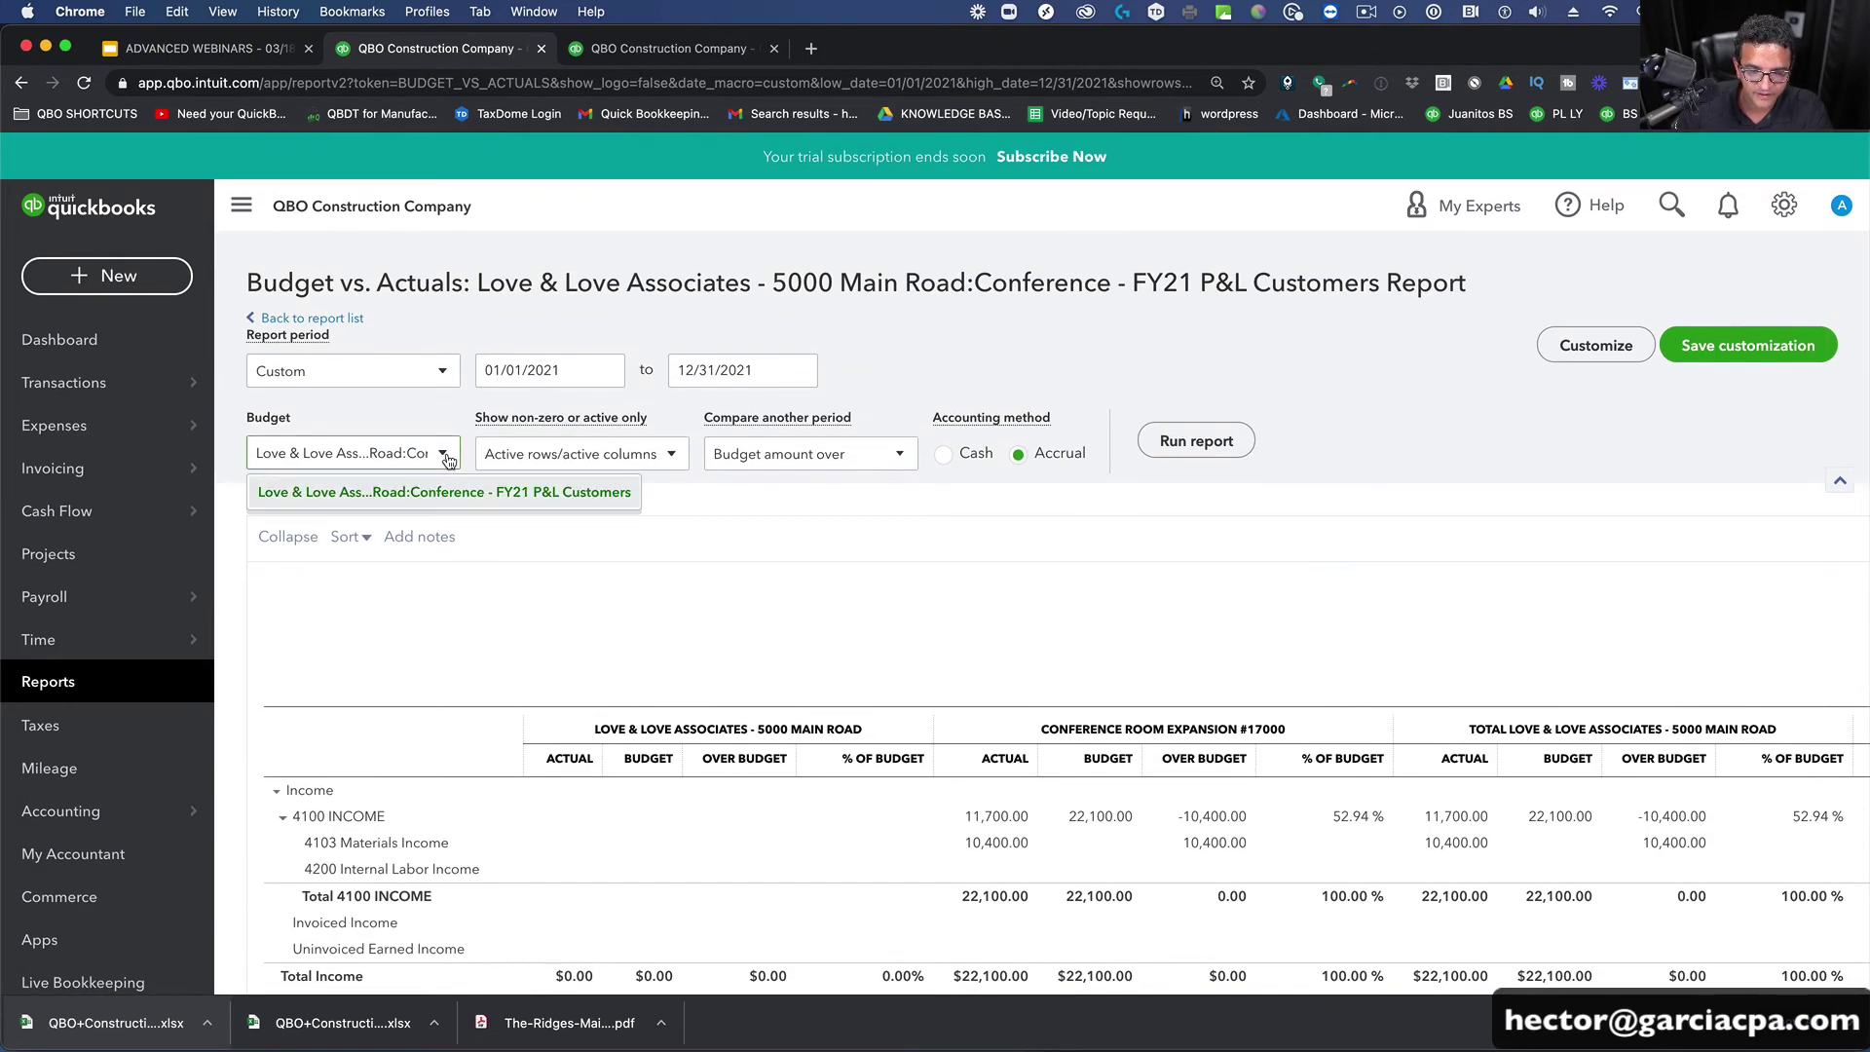
pyautogui.click(485, 500)
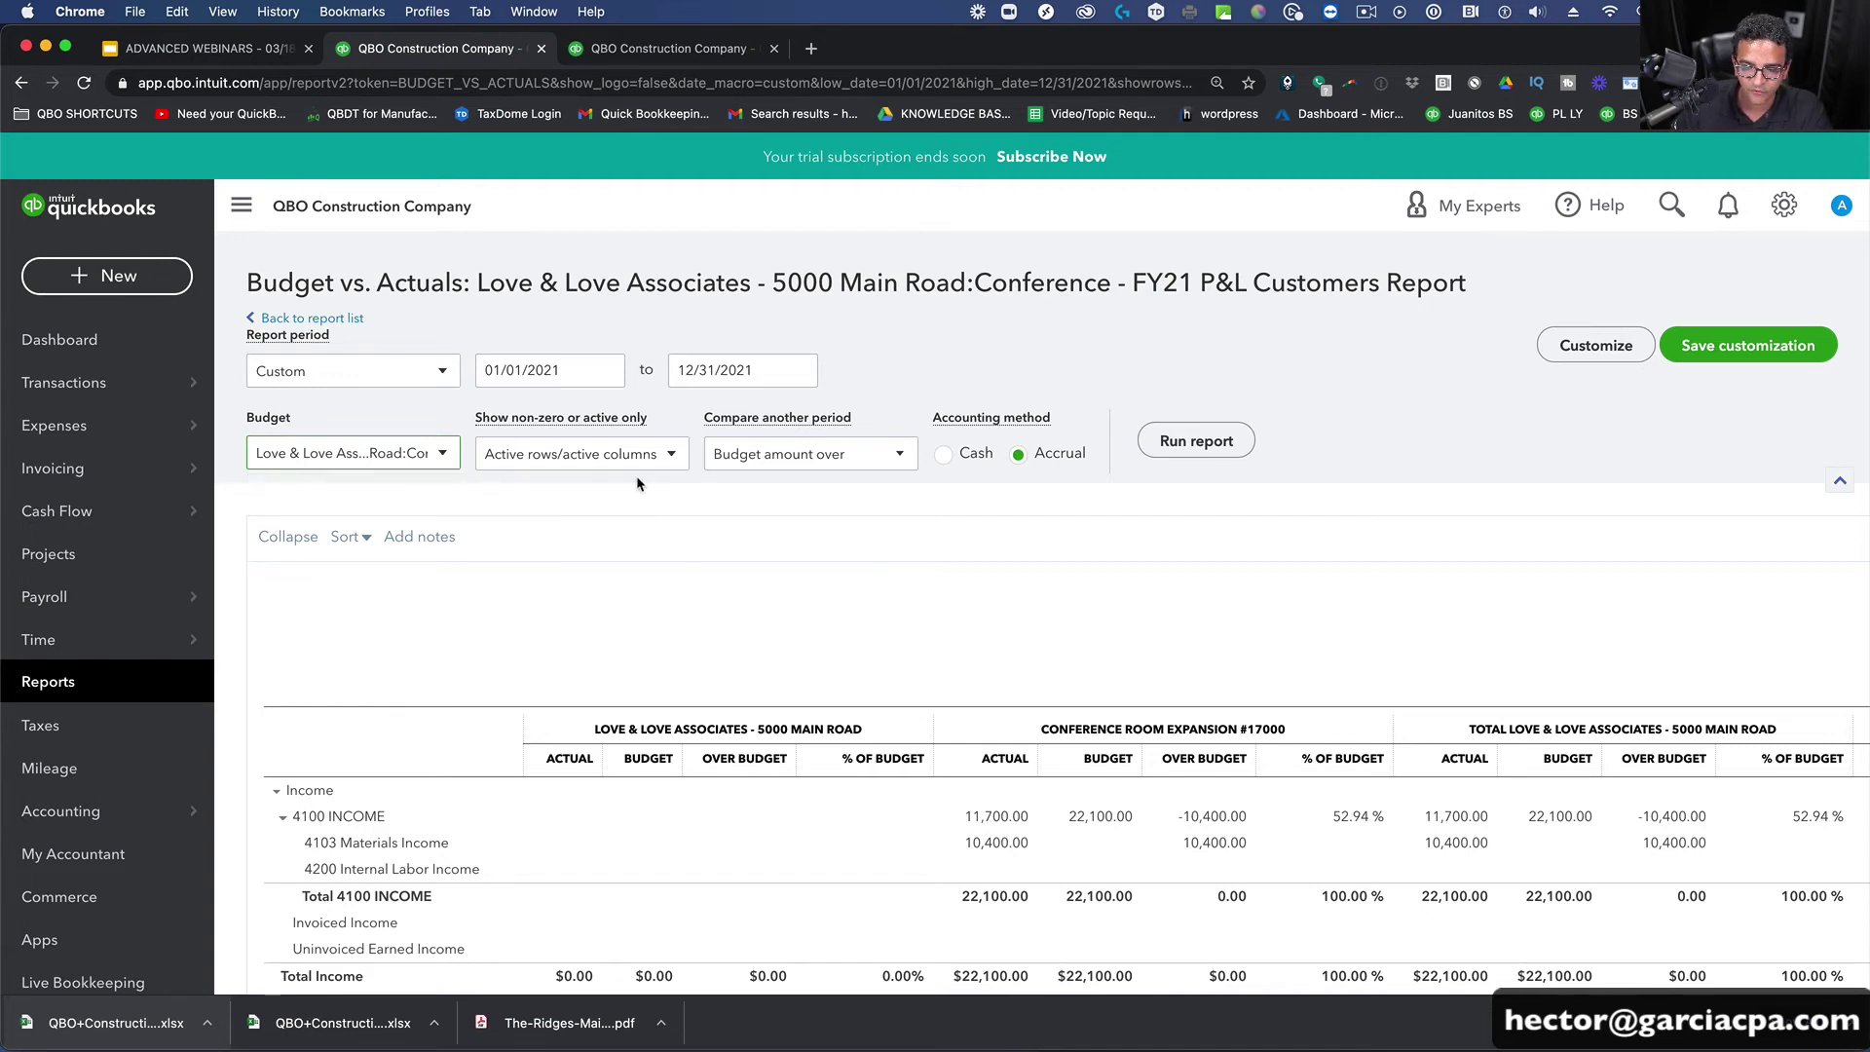
pyautogui.scroll(-5, 1120, 575)
pyautogui.scroll(-2, 1558, 551)
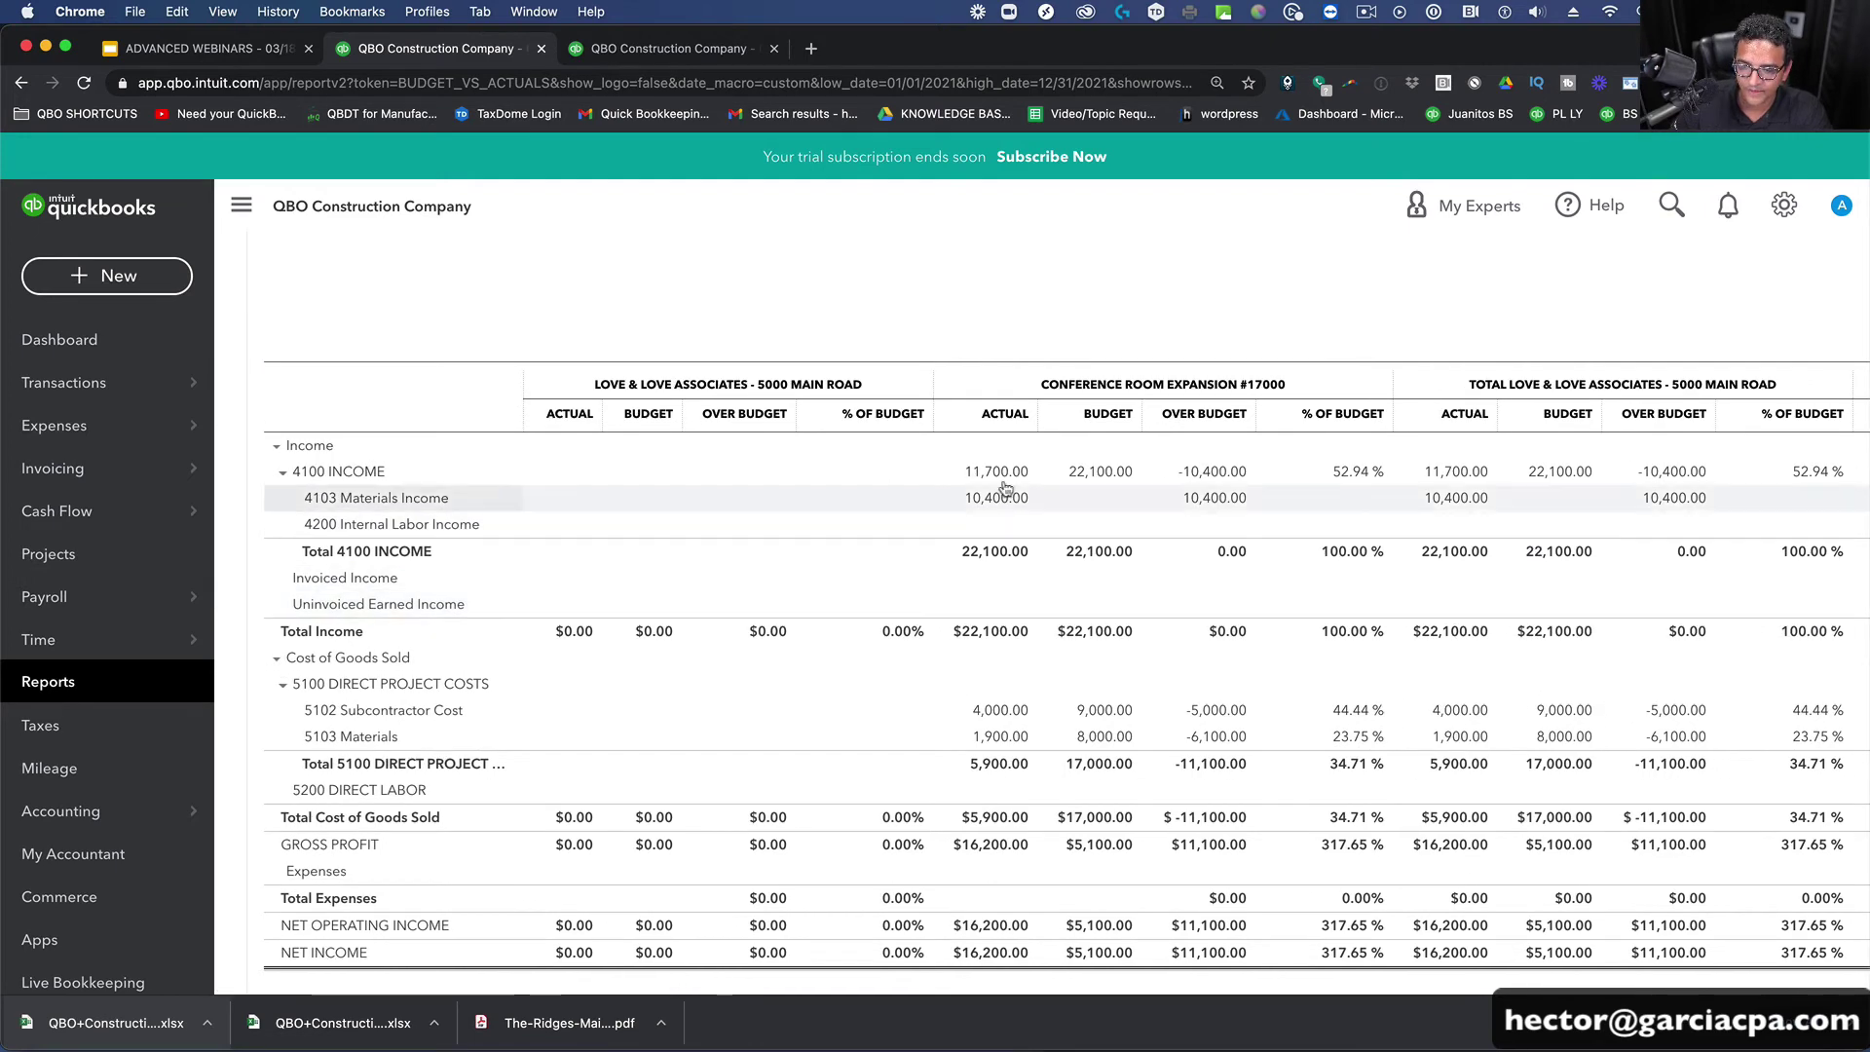
pyautogui.scroll(5, 1113, 448)
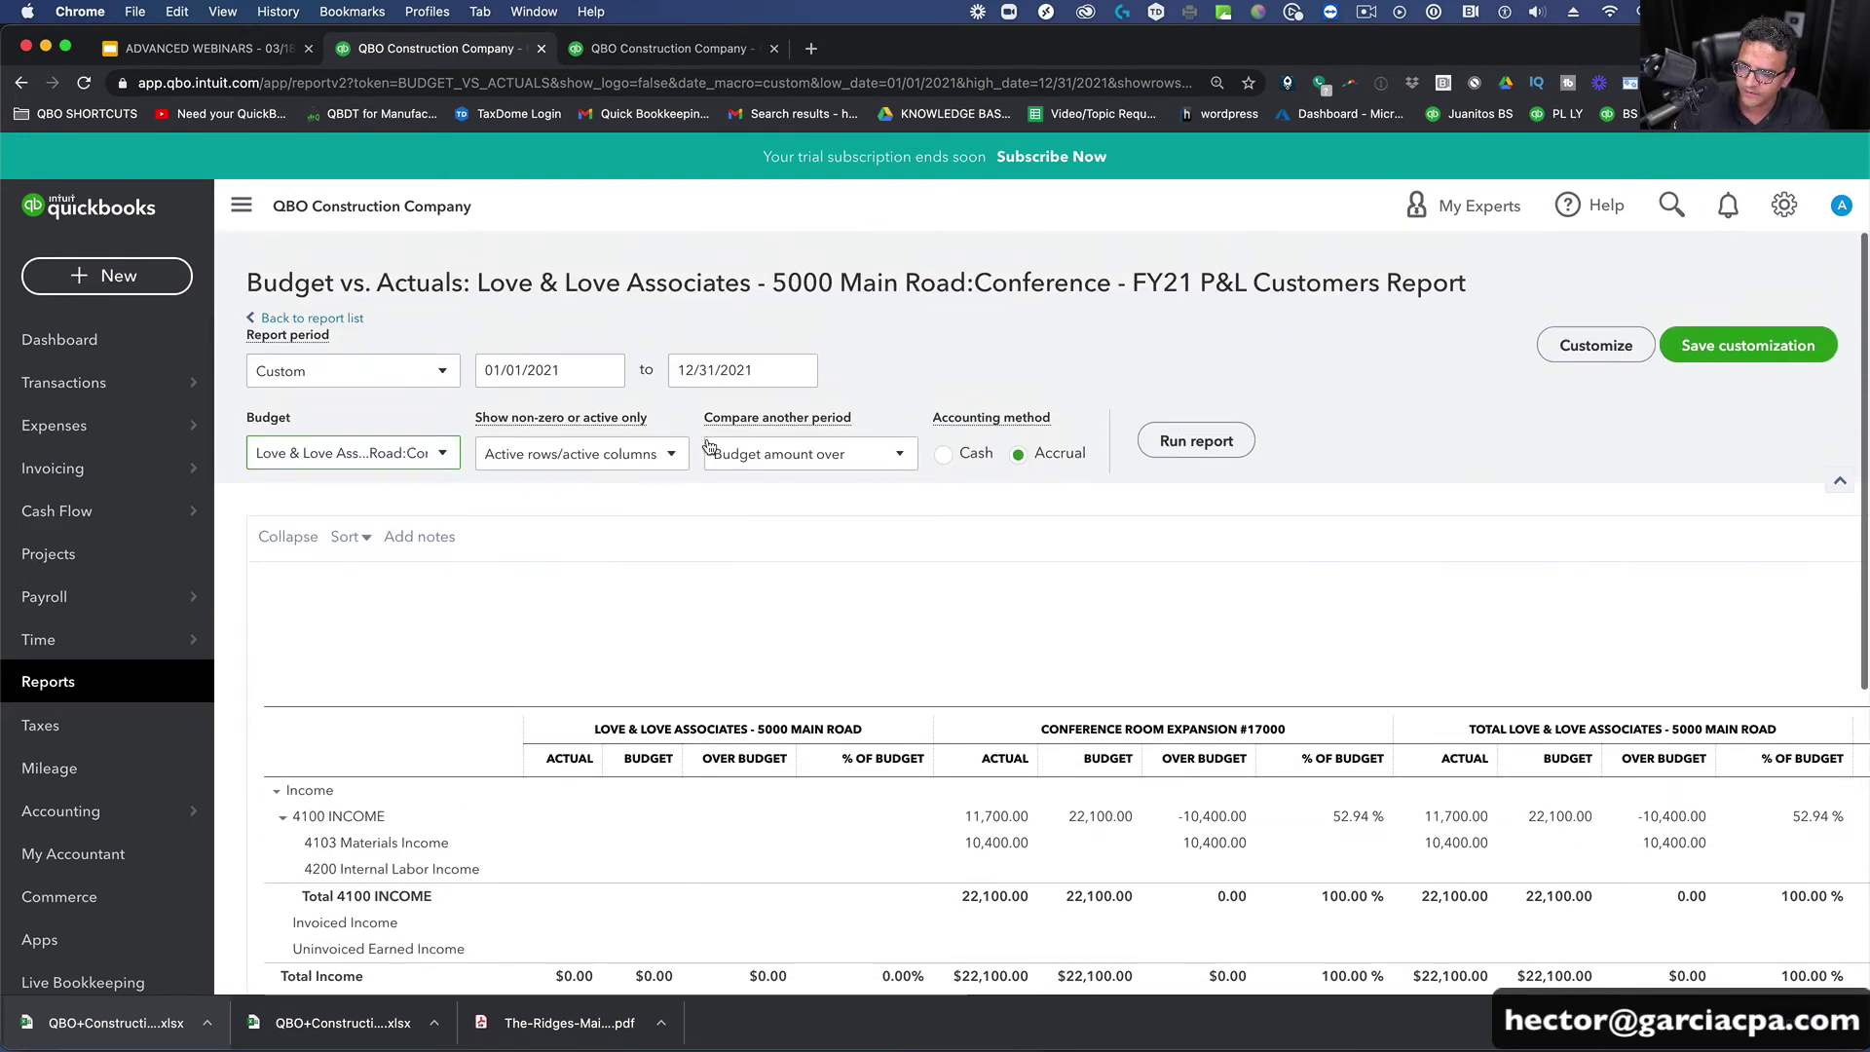
# Step: Replace the $ Over Budget comparison with $ Remaining, rerun the report, and review the remaining amounts for income and costs
pyautogui.click(780, 456)
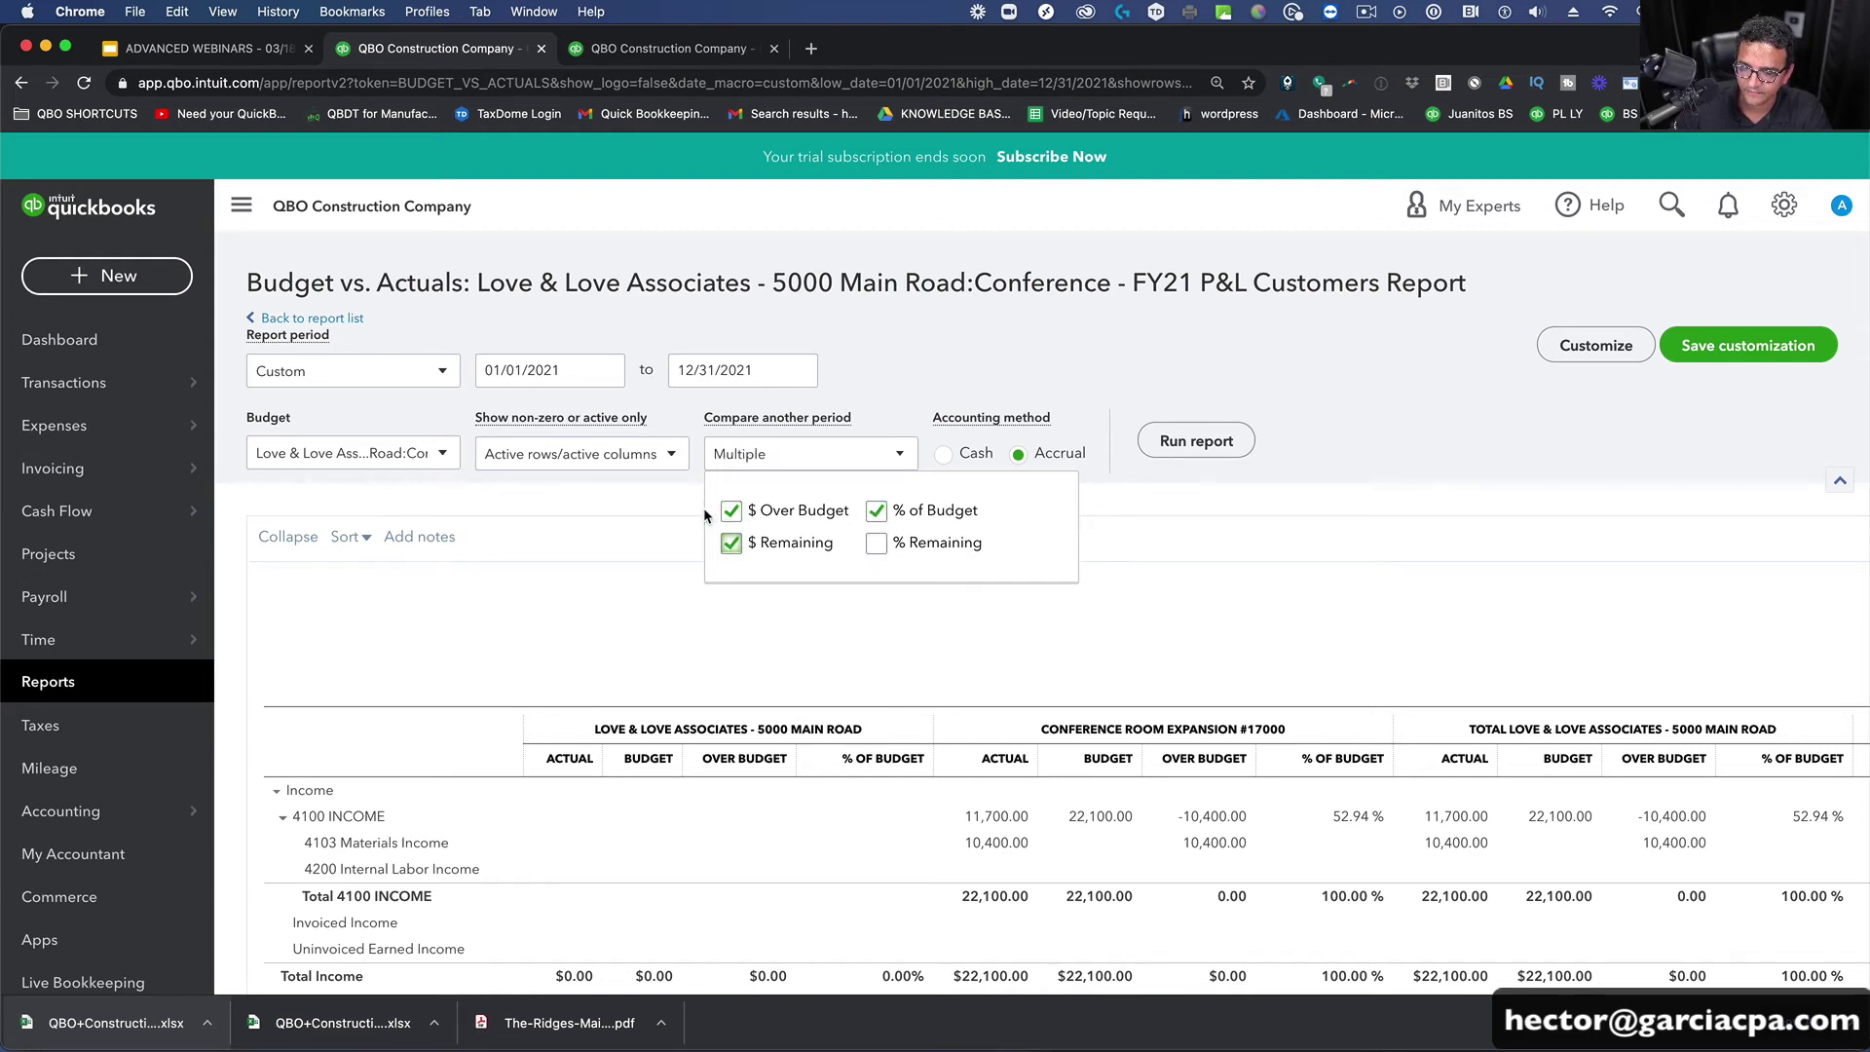
pyautogui.click(1196, 440)
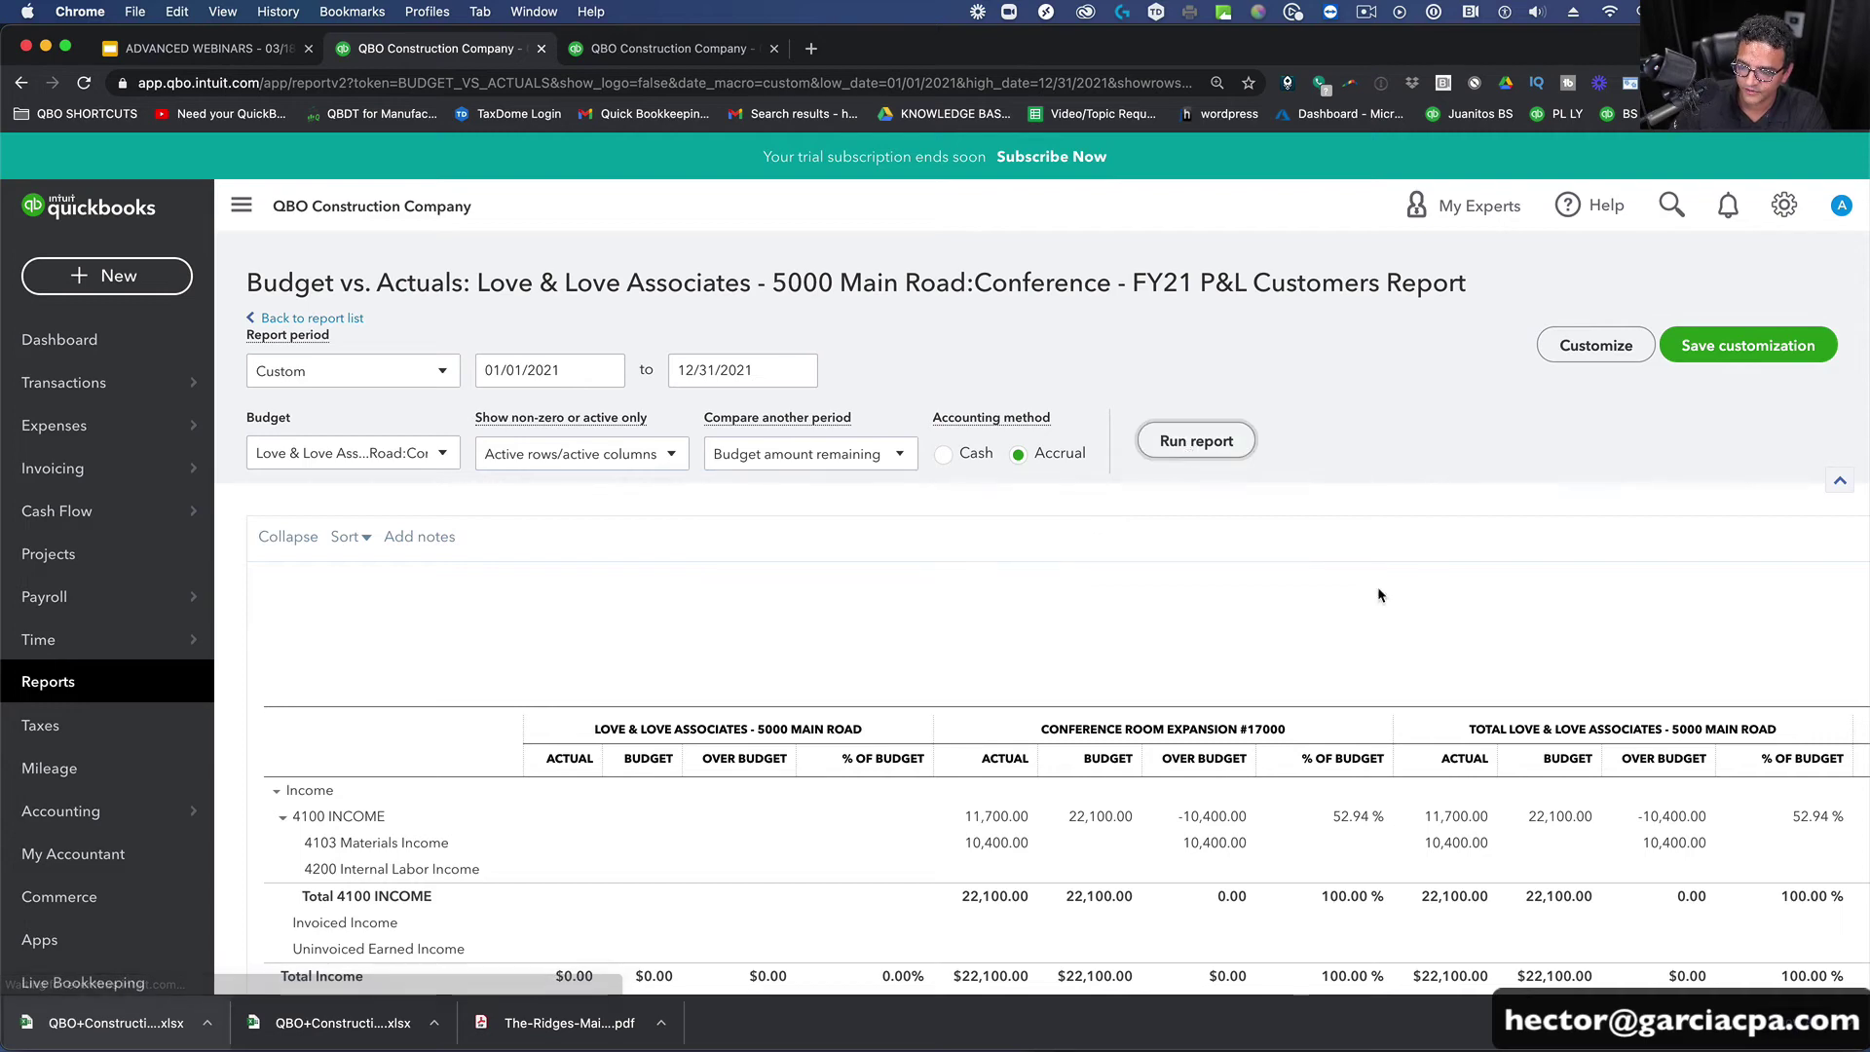
pyautogui.scroll(-3, 1377, 586)
pyautogui.scroll(-1, 1235, 409)
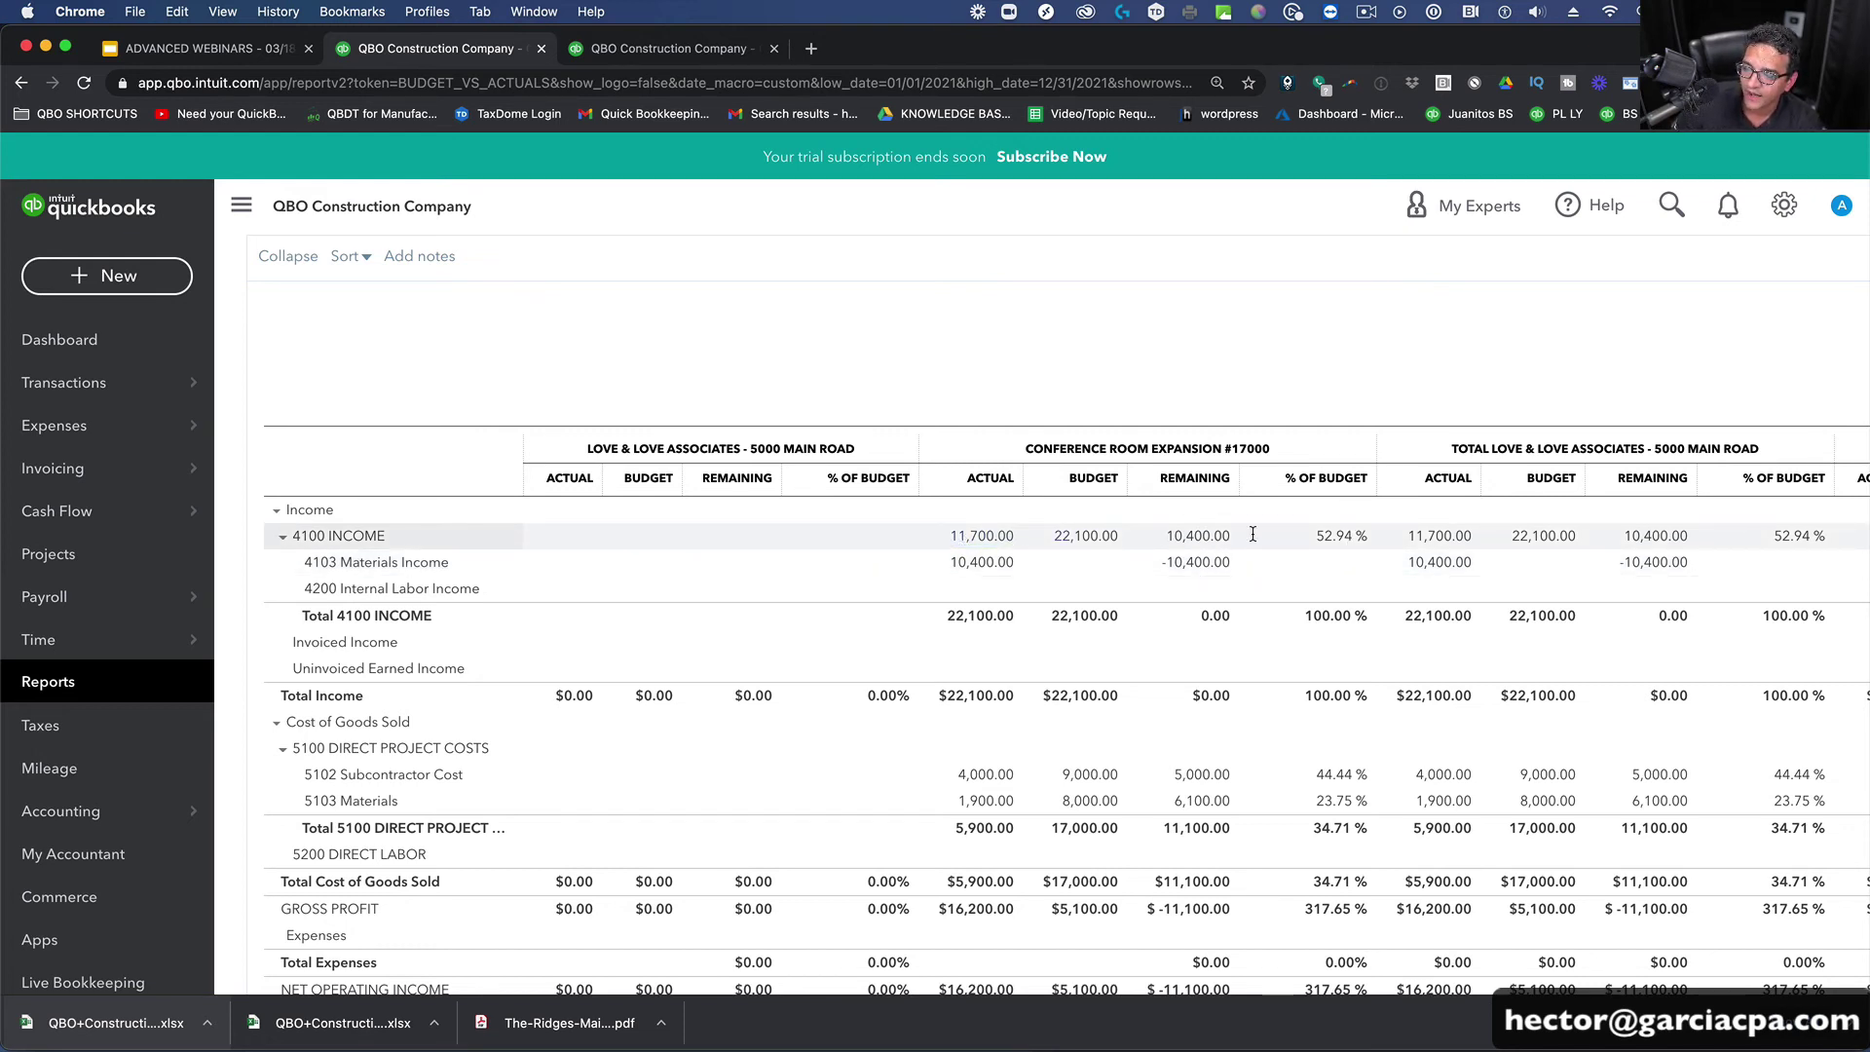
pyautogui.scroll(-3, 1349, 592)
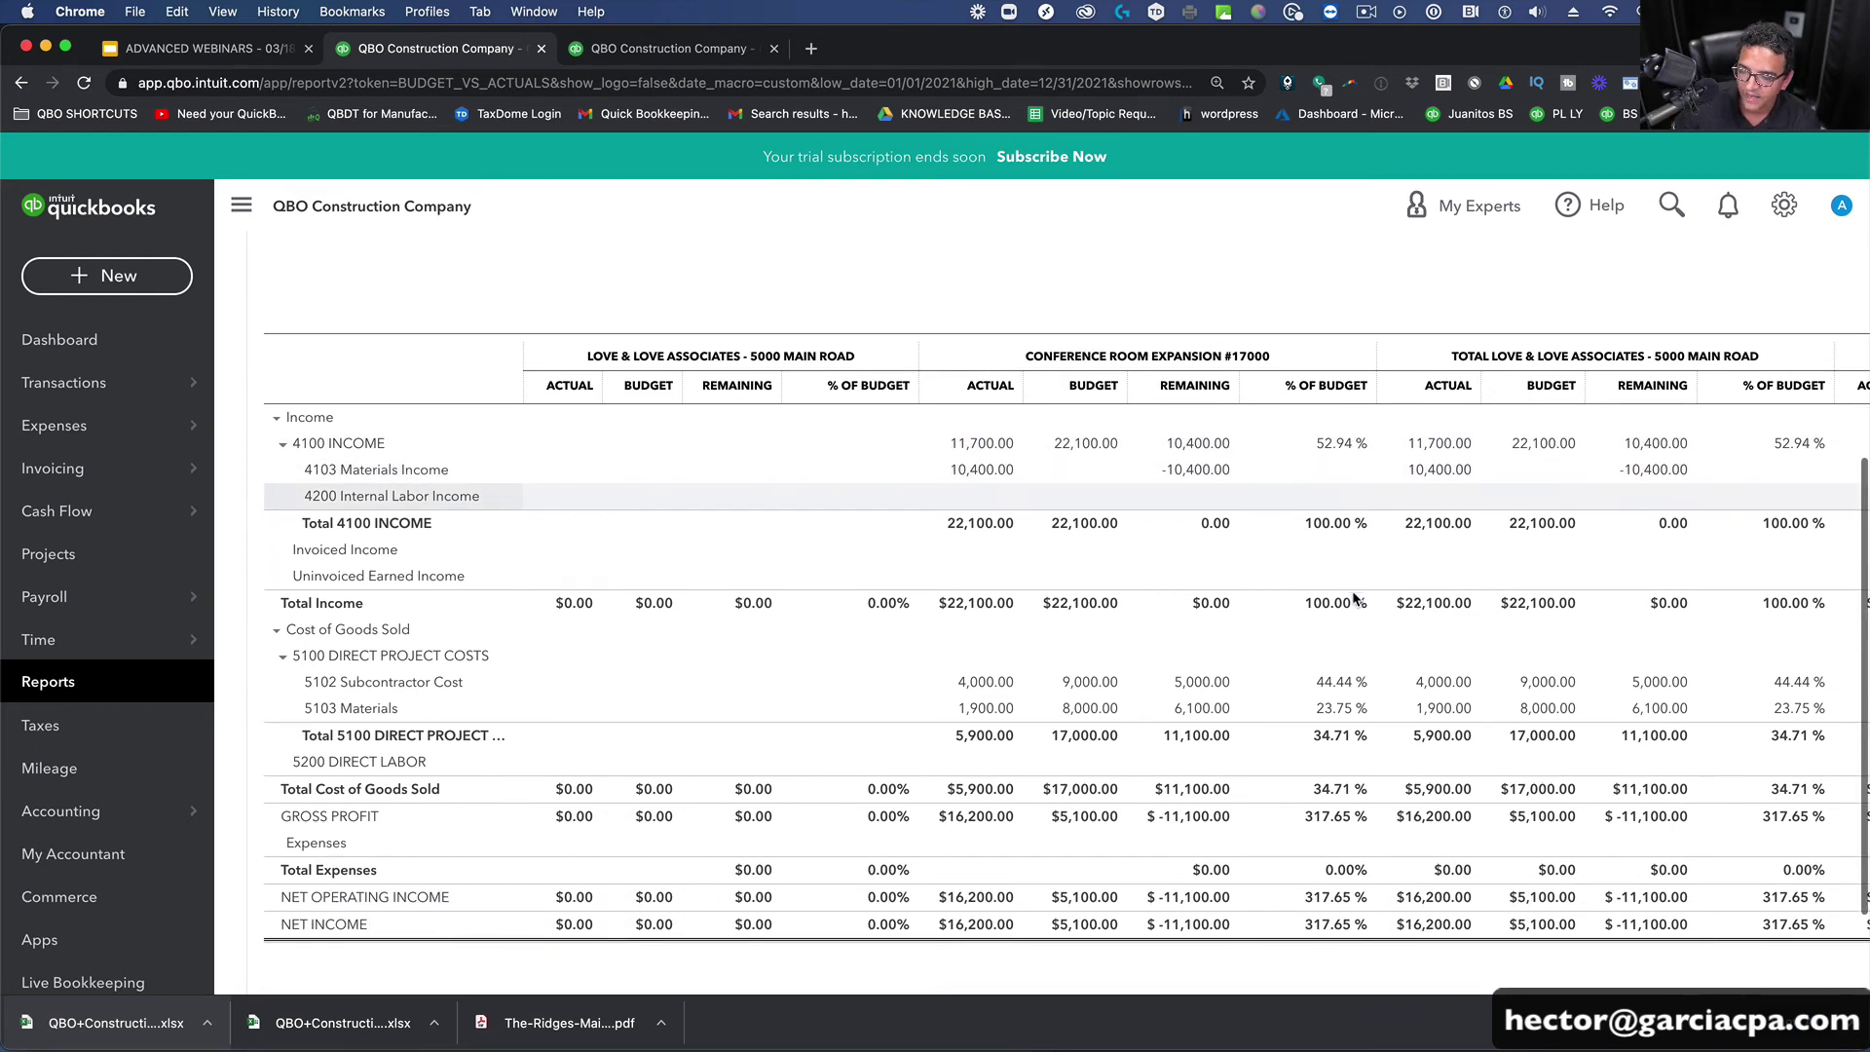
# Step: Switch the comparison from $ Remaining back to $ Over Budget, rerun the report, and check its Over Budget figures
pyautogui.scroll(9, 1328, 605)
pyautogui.click(834, 445)
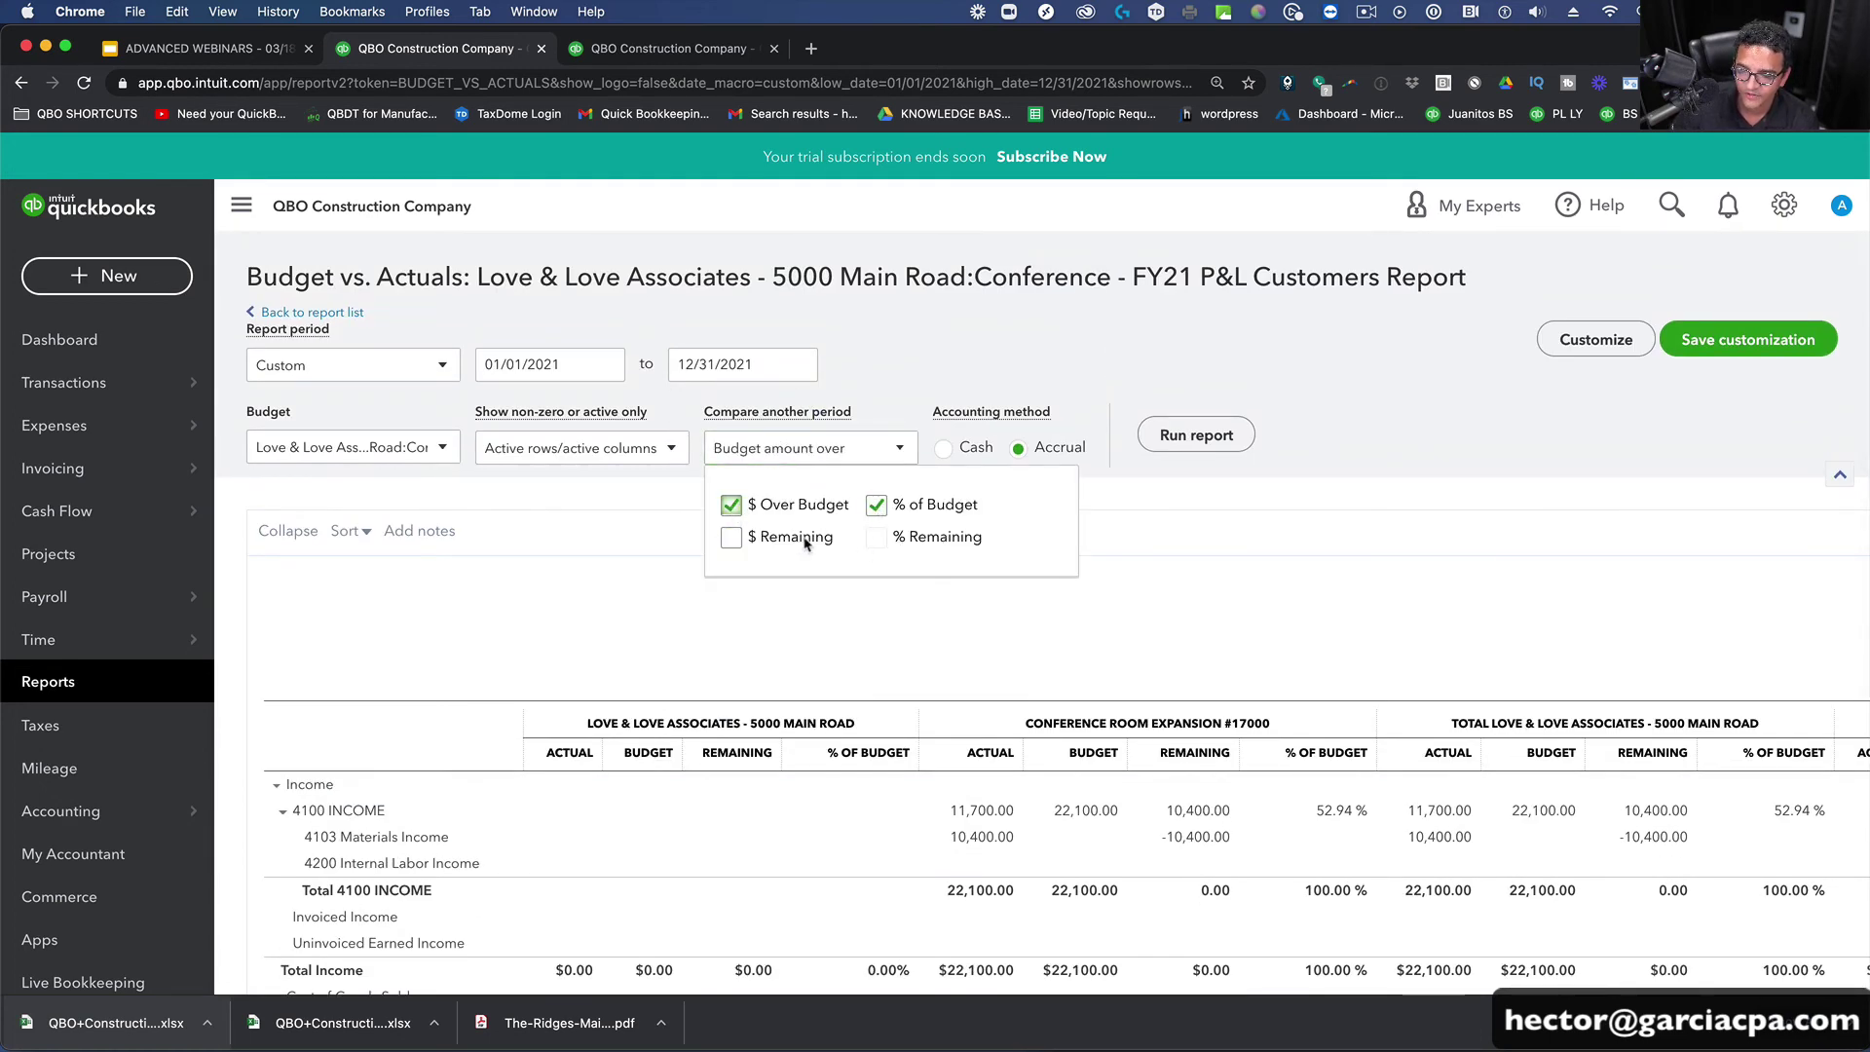
pyautogui.click(1196, 434)
pyautogui.scroll(-2, 1345, 462)
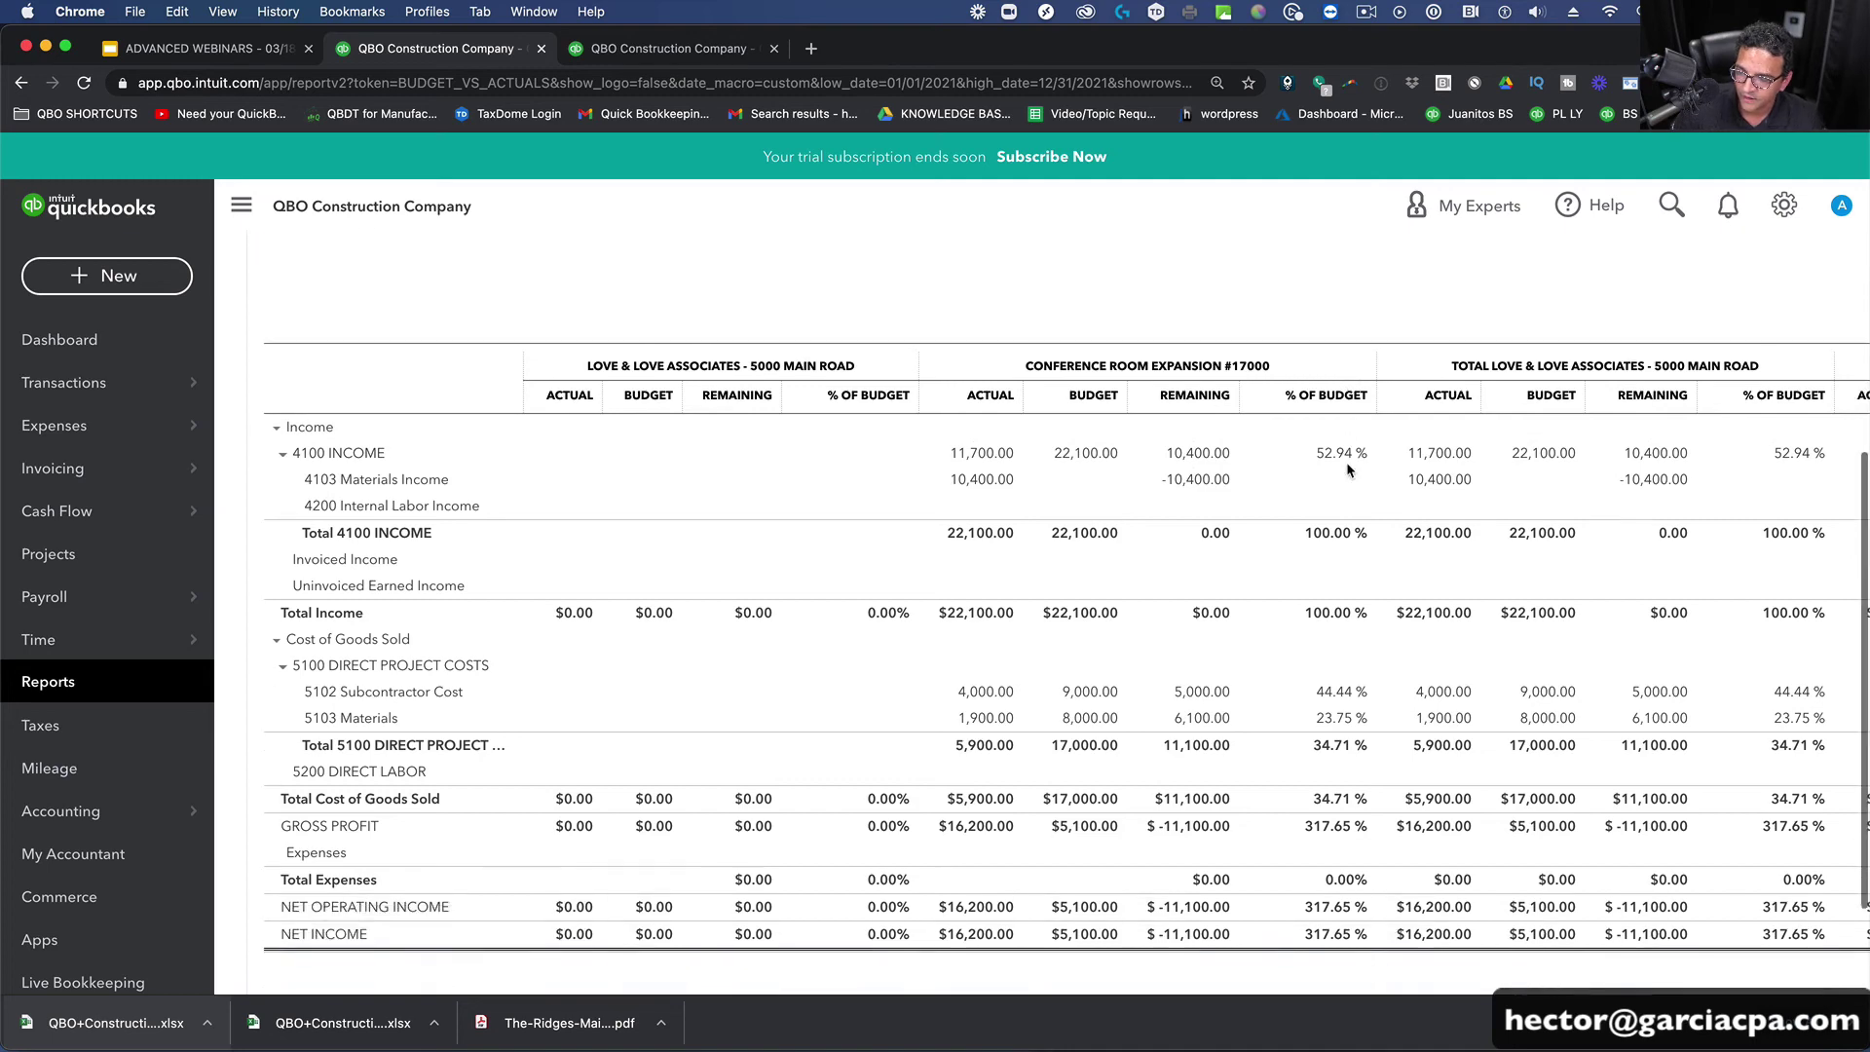
pyautogui.scroll(5, 1345, 461)
pyautogui.click(1184, 368)
pyautogui.scroll(-5, 945, 718)
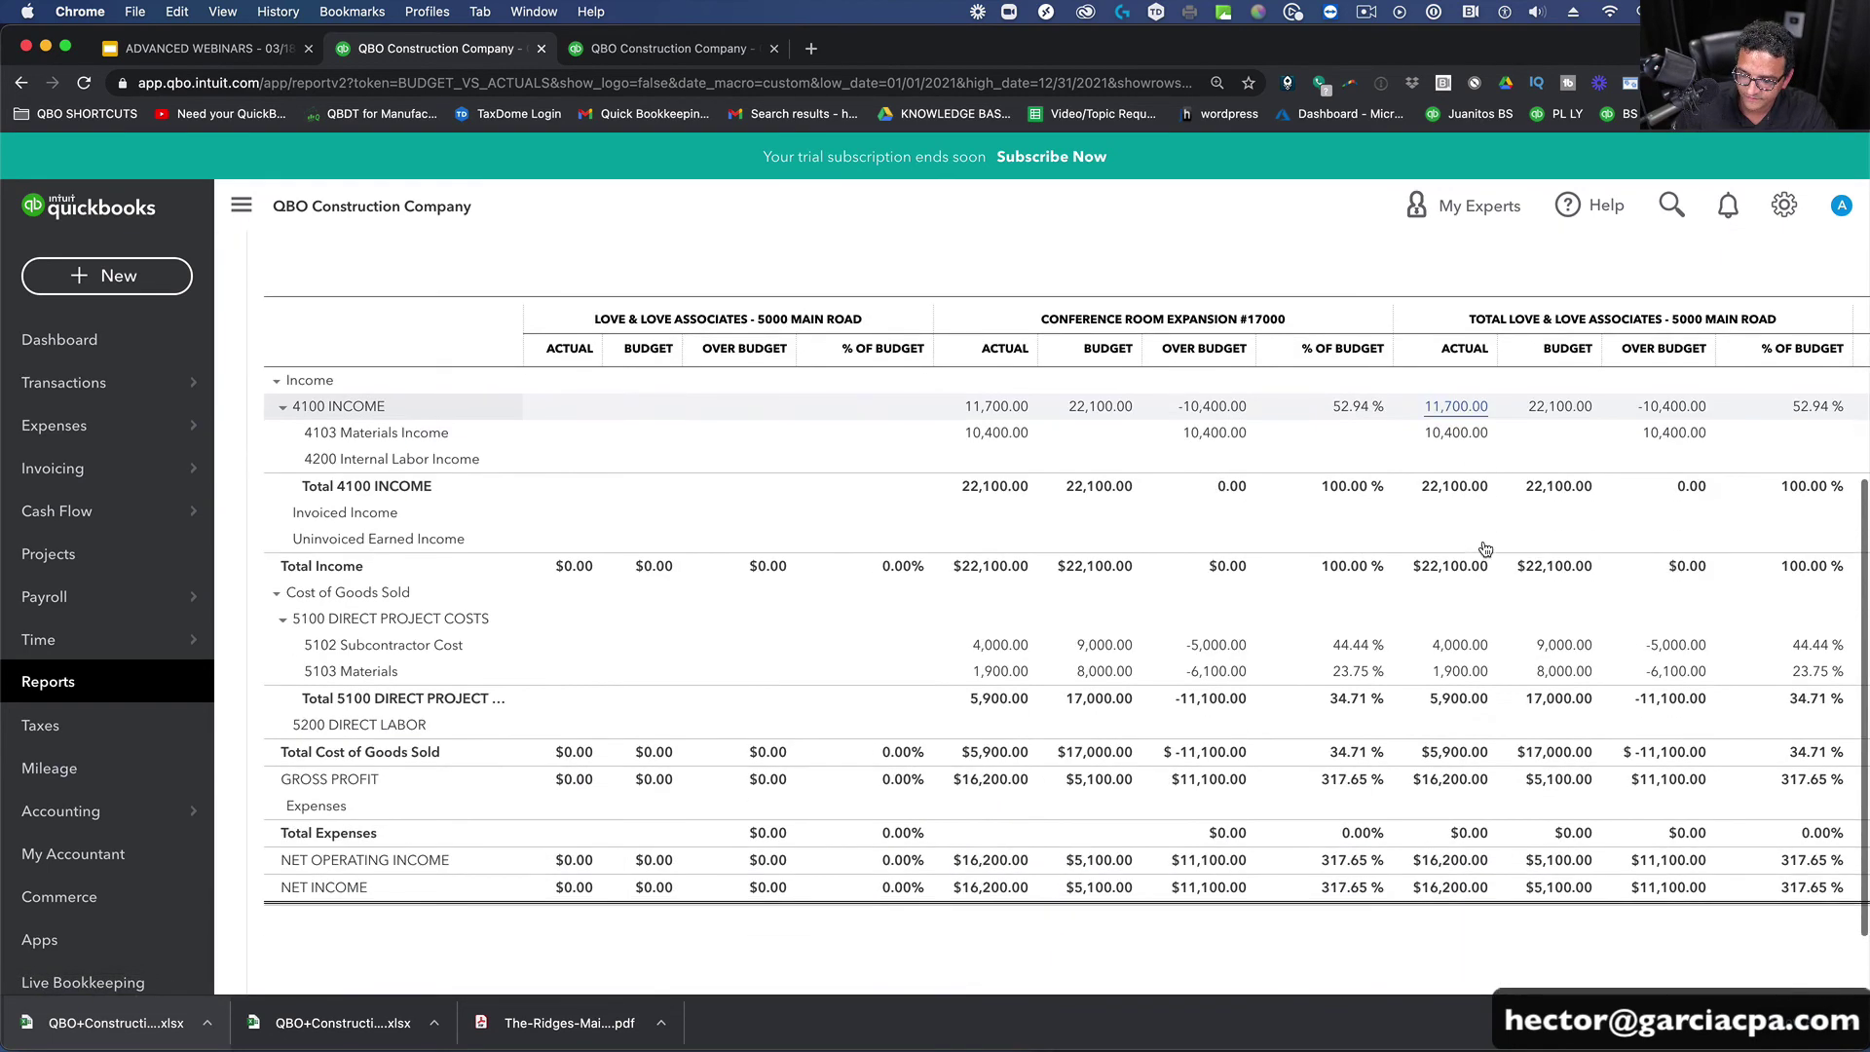